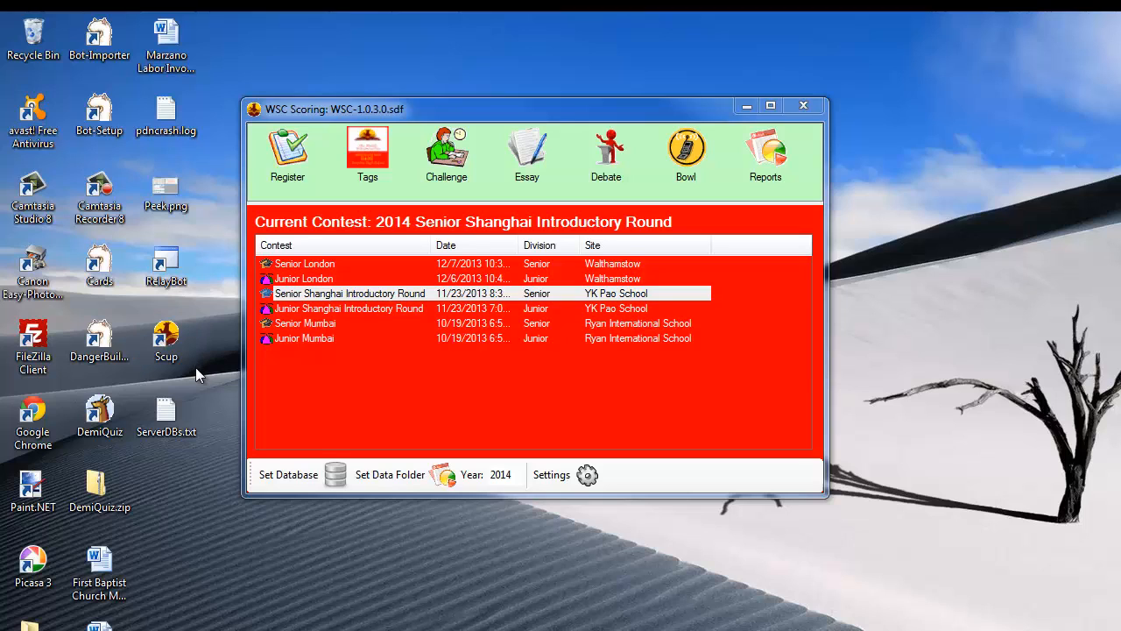
- Set the contest list's year to 2013
{"action": "left_click", "coordinate": [519, 475]}
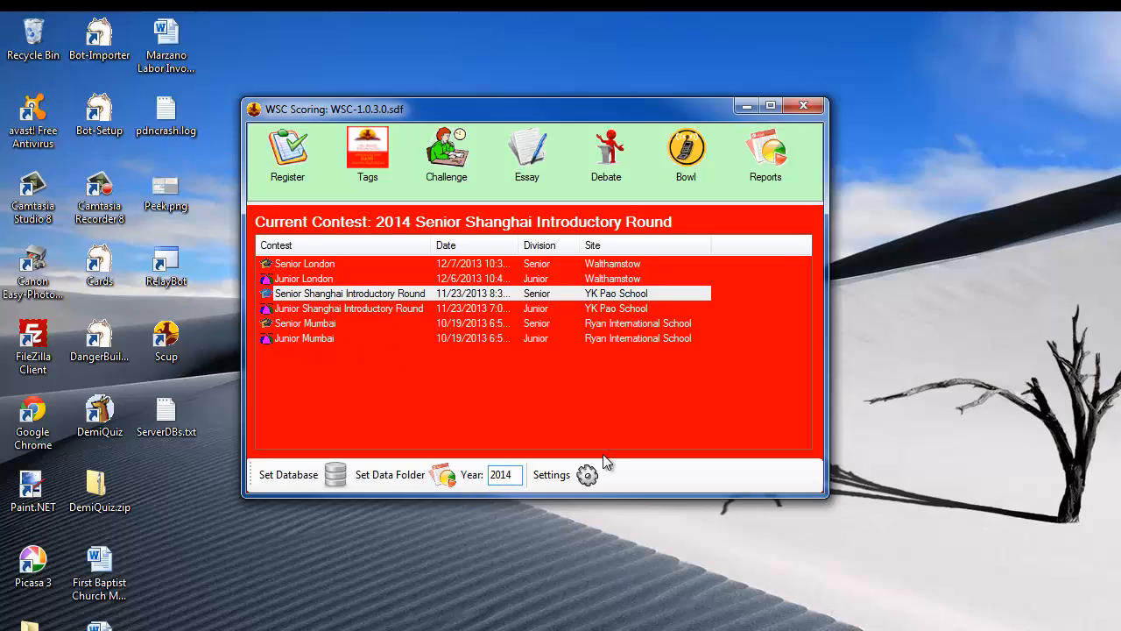
{"action": "key", "text": "BackSpace"}
{"action": "type", "text": "3"}
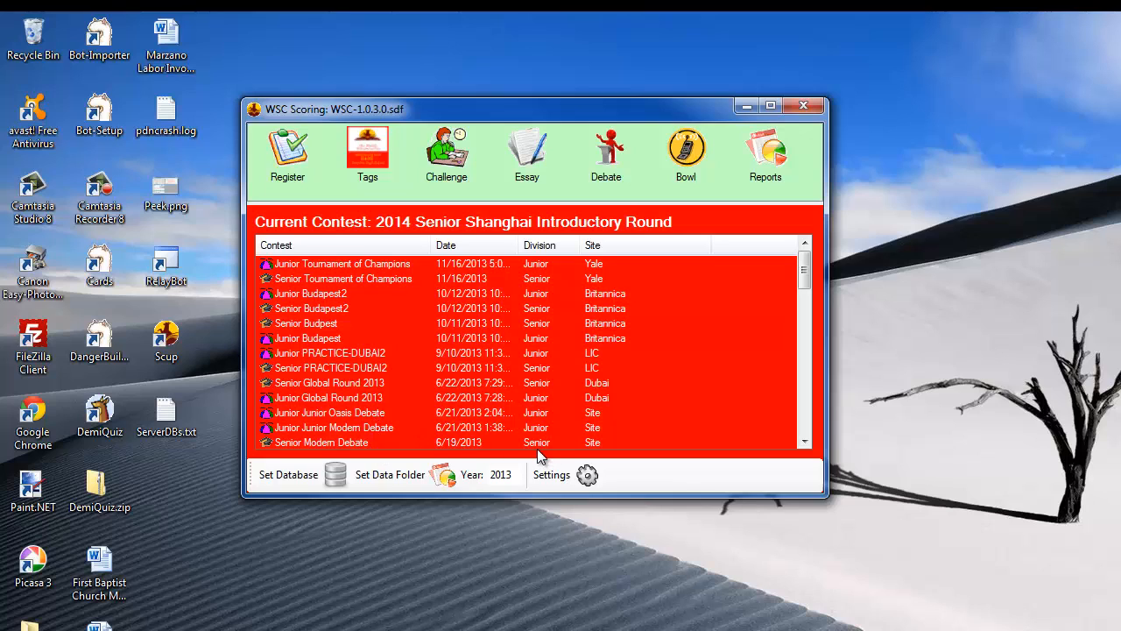
- Set the contest list's year back to 2014
{"action": "left_click", "coordinate": [500, 474]}
{"action": "key", "text": "BackSpace"}
{"action": "type", "text": "4"}
{"action": "key", "text": "Return"}
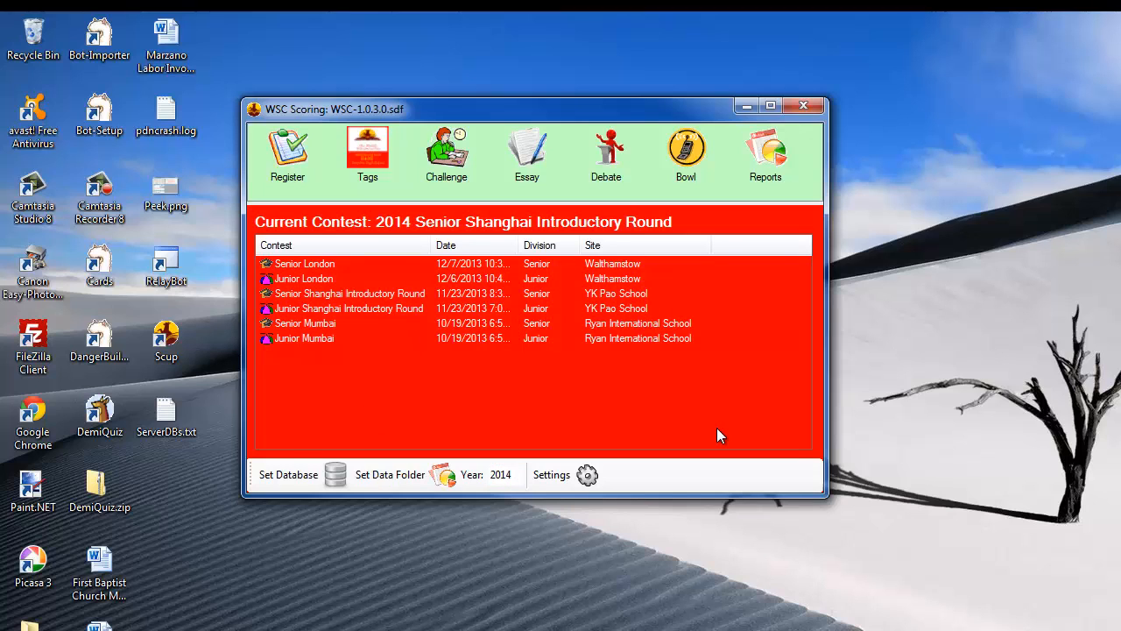
- Change the database to the WSC-1.0.3.0 conflicted copy 2013-12-12 .sdf file, the one without the (1) suffix
{"action": "left_click", "coordinate": [319, 476]}
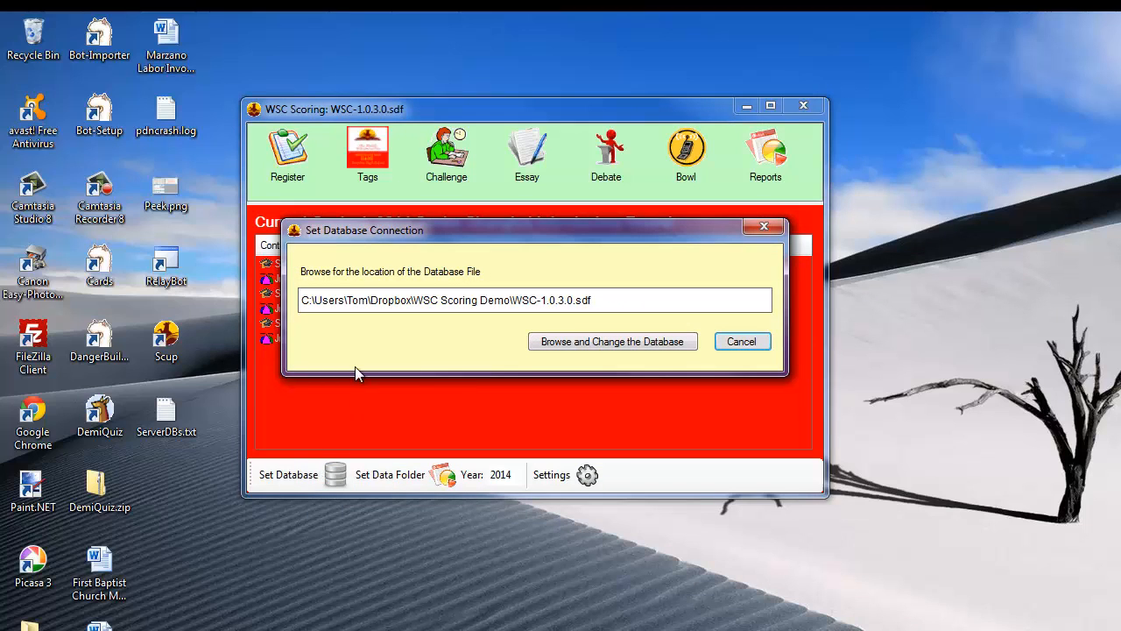
{"action": "left_click", "coordinate": [565, 344]}
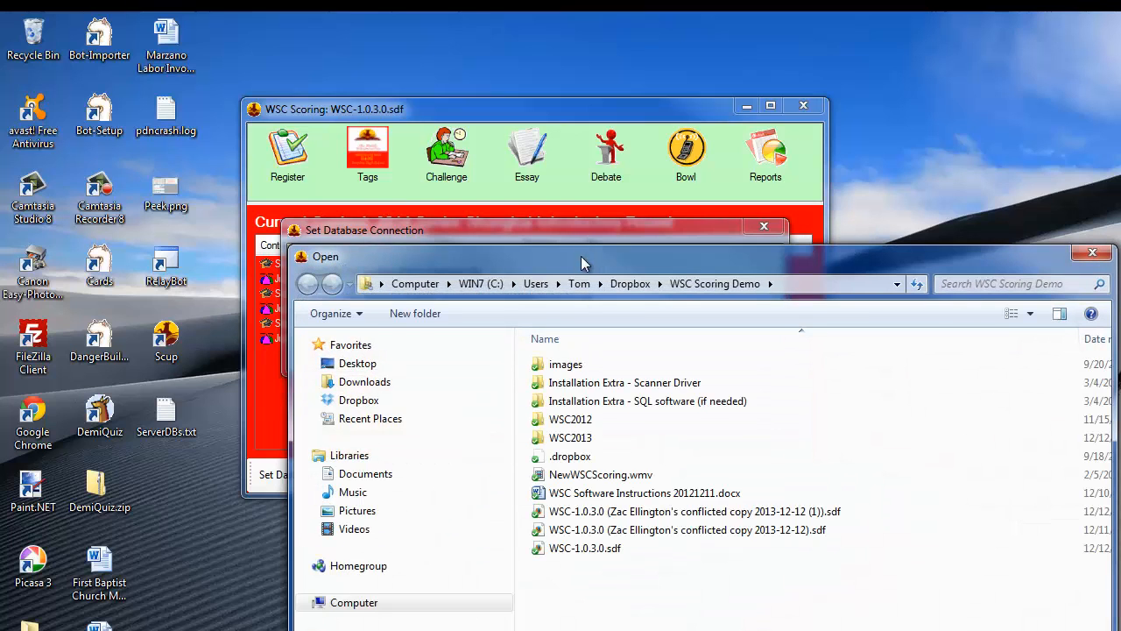
{"action": "left_click_drag", "start_coordinate": [581, 256], "coordinate": [315, 29]}
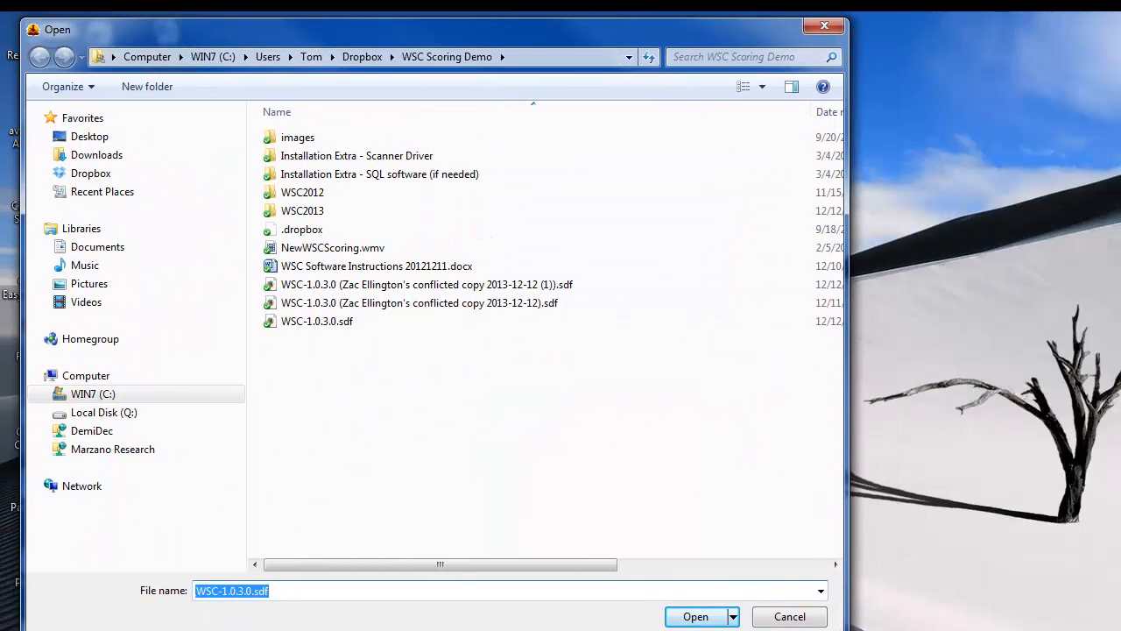
{"action": "left_click", "coordinate": [382, 309]}
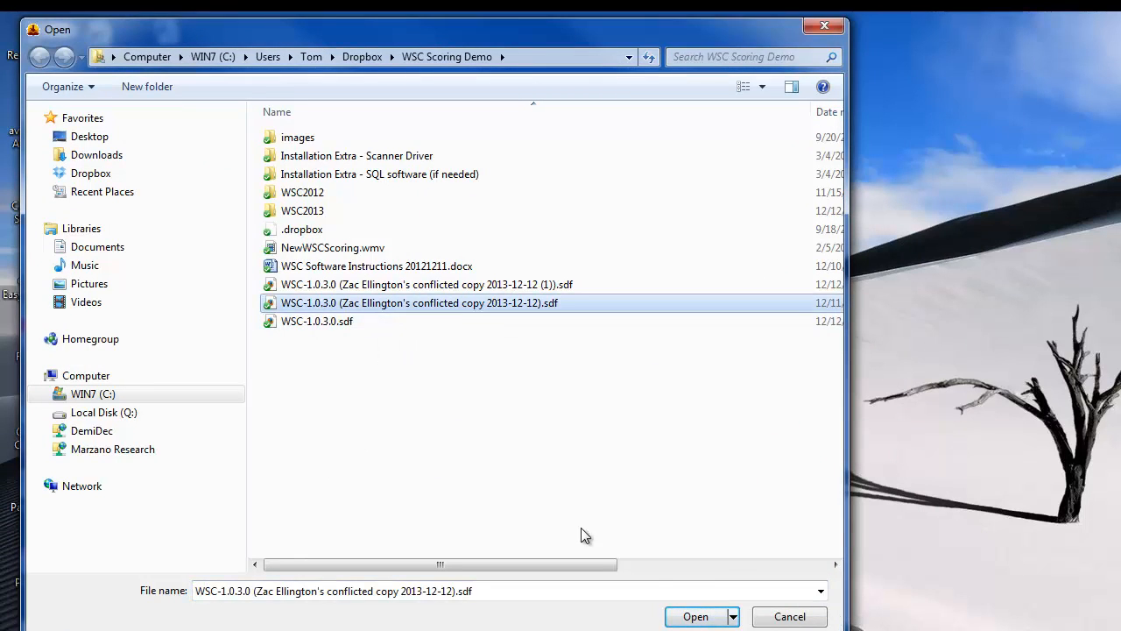
{"action": "left_click", "coordinate": [695, 617]}
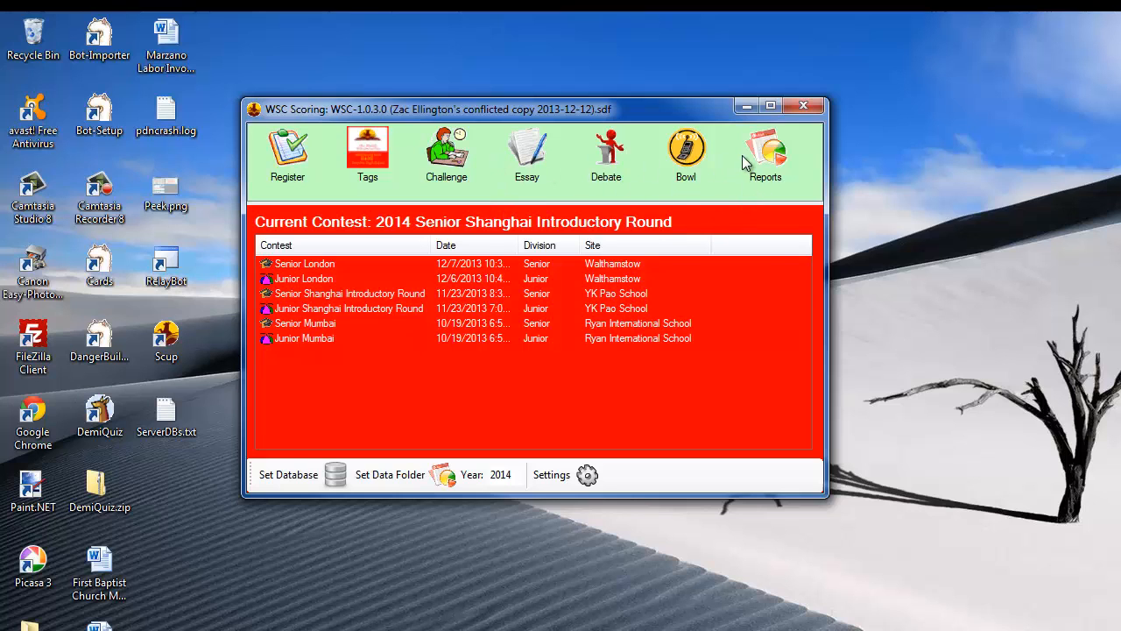
- Open the Reports window, look through the whole list of reports with their medal columns, and close the window
{"action": "left_click", "coordinate": [771, 159]}
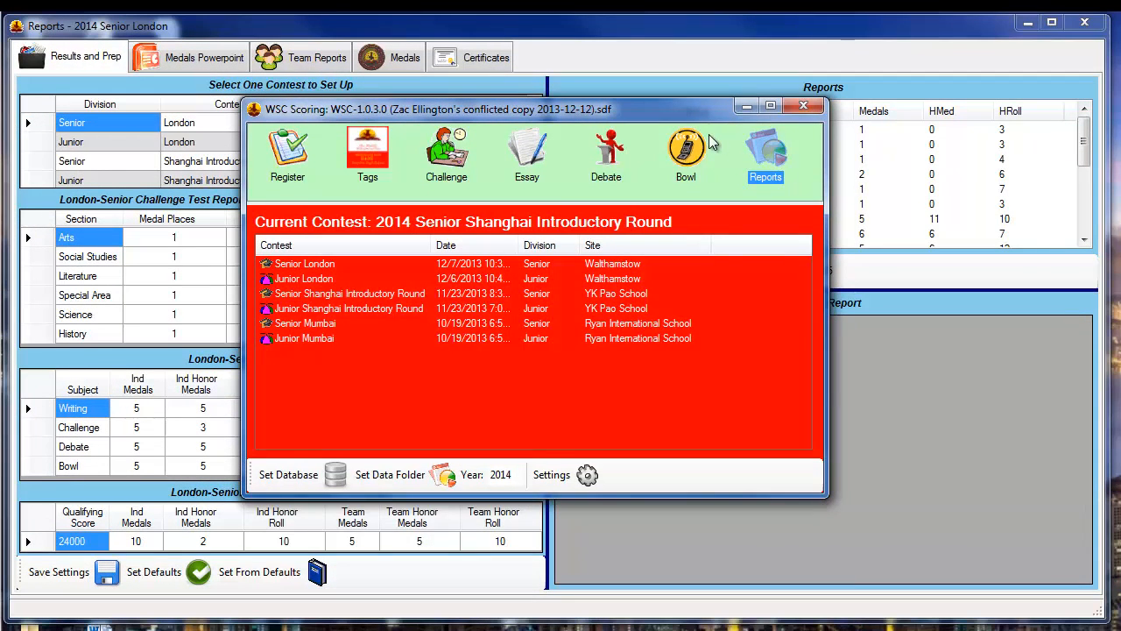
{"action": "left_click", "coordinate": [897, 29]}
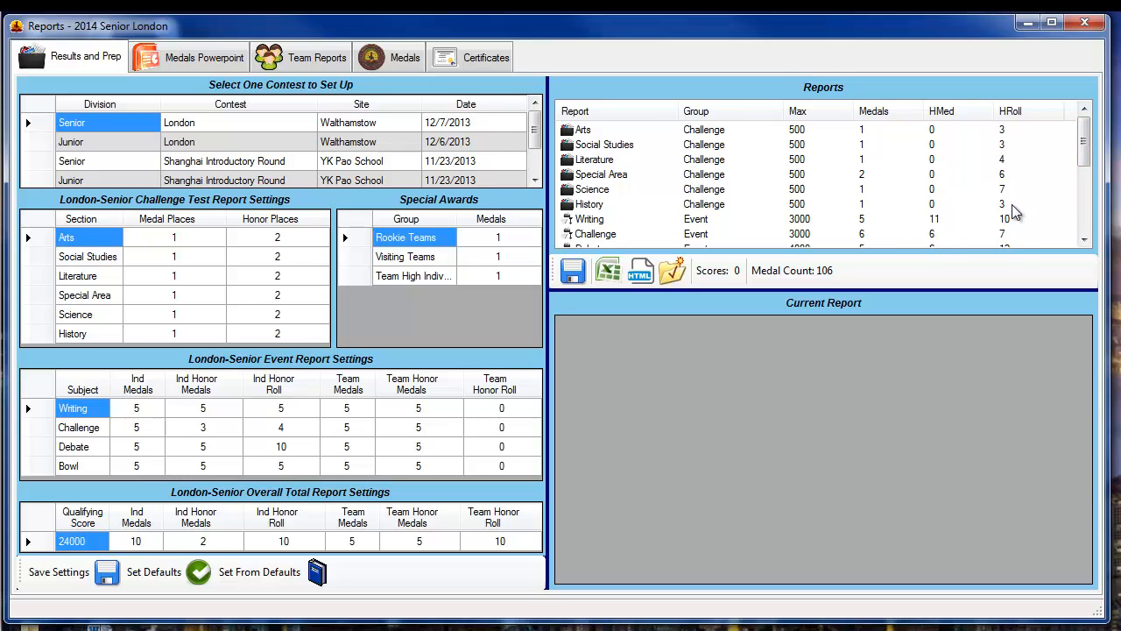
{"action": "left_click_drag", "start_coordinate": [1086, 137], "coordinate": [1087, 219]}
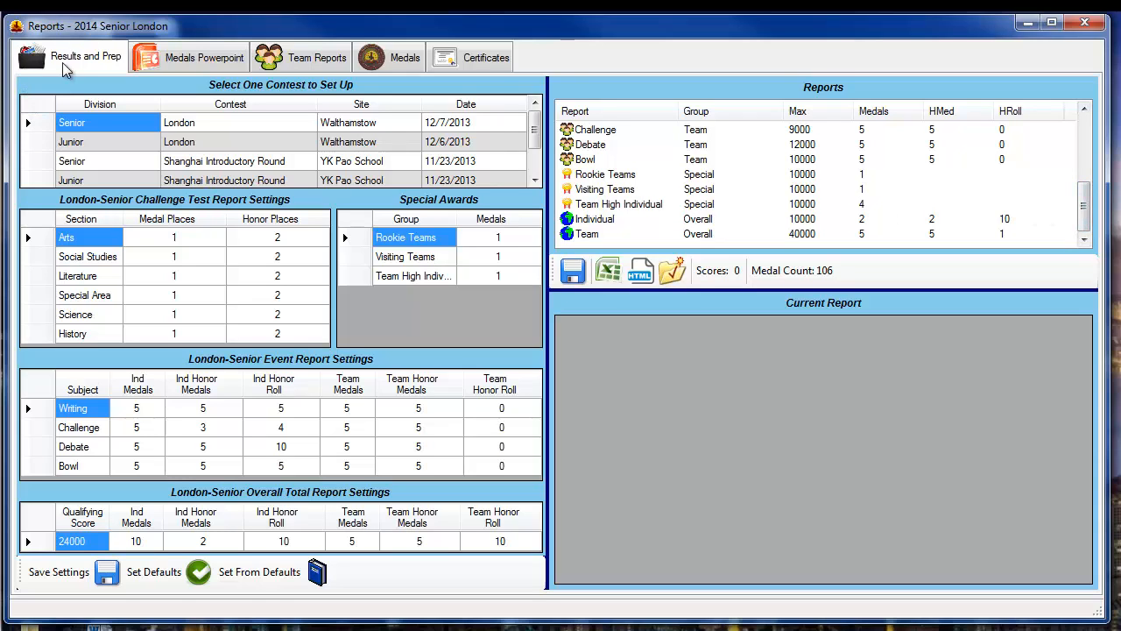
{"action": "left_click", "coordinate": [1074, 24]}
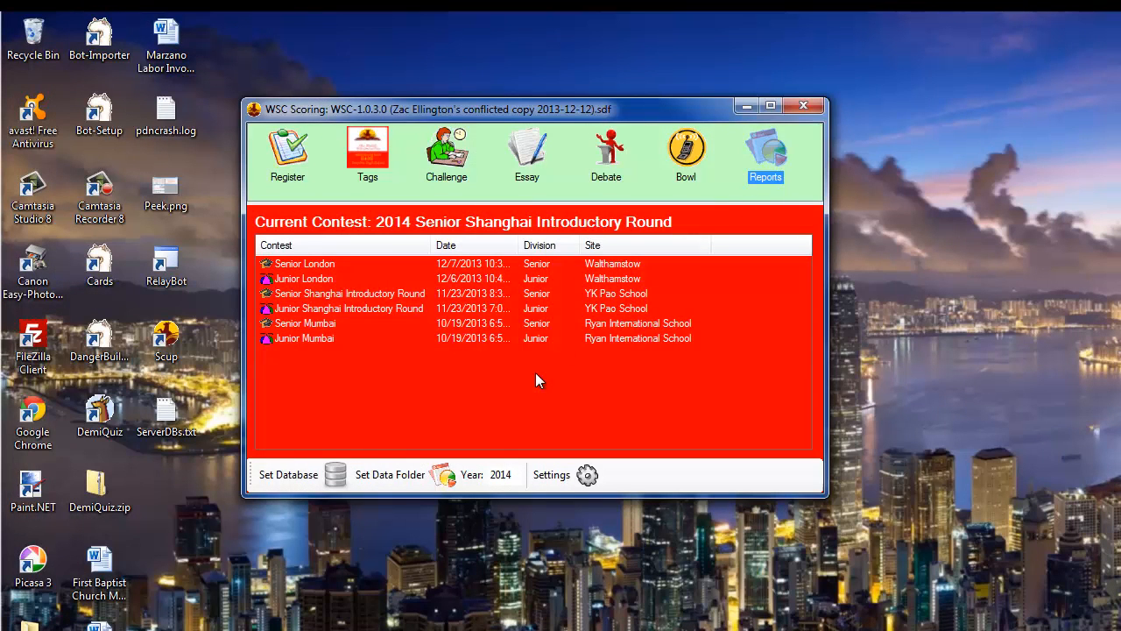
- Open registration with the teams of the 2014 Senior London contest and start a team import
{"action": "left_click", "coordinate": [287, 157]}
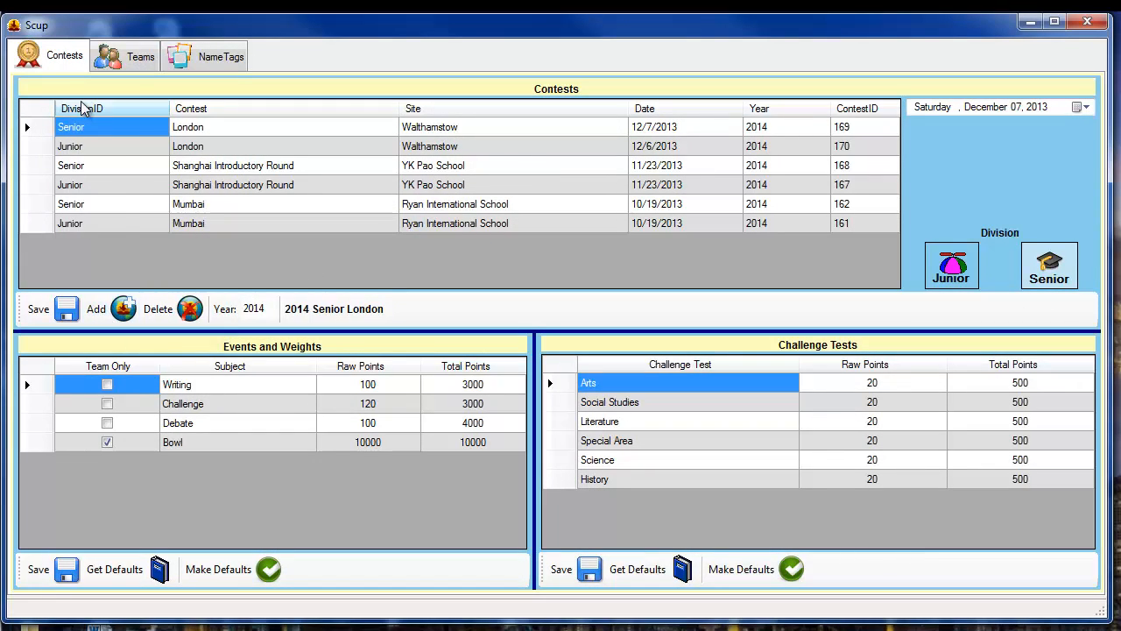
{"action": "left_click", "coordinate": [134, 56]}
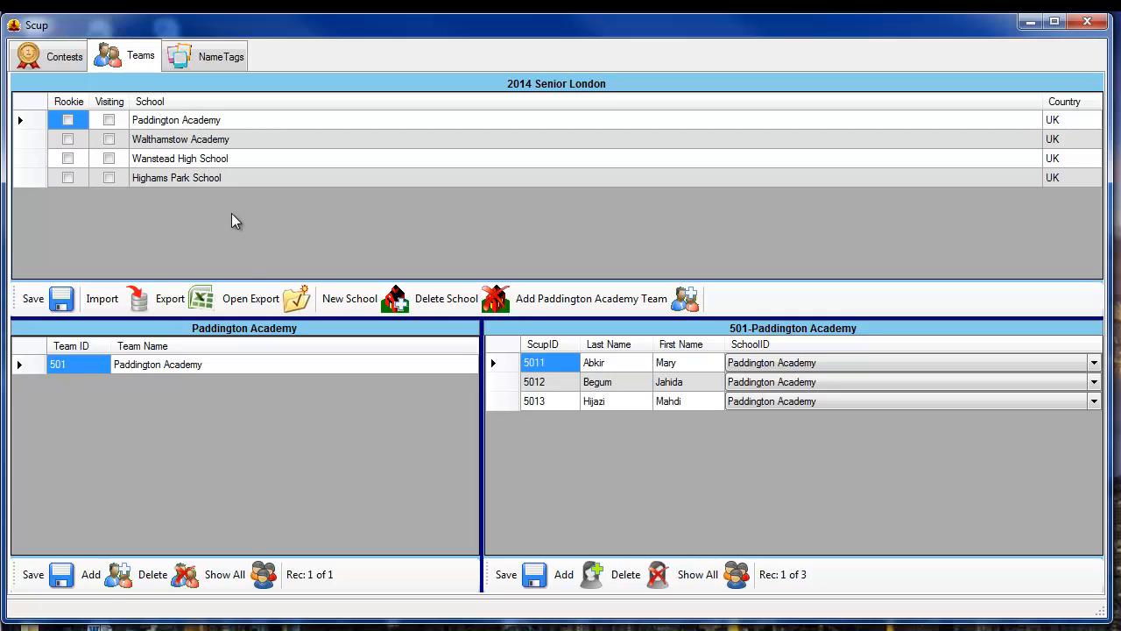
{"action": "left_click", "coordinate": [247, 296]}
{"action": "left_click", "coordinate": [104, 300]}
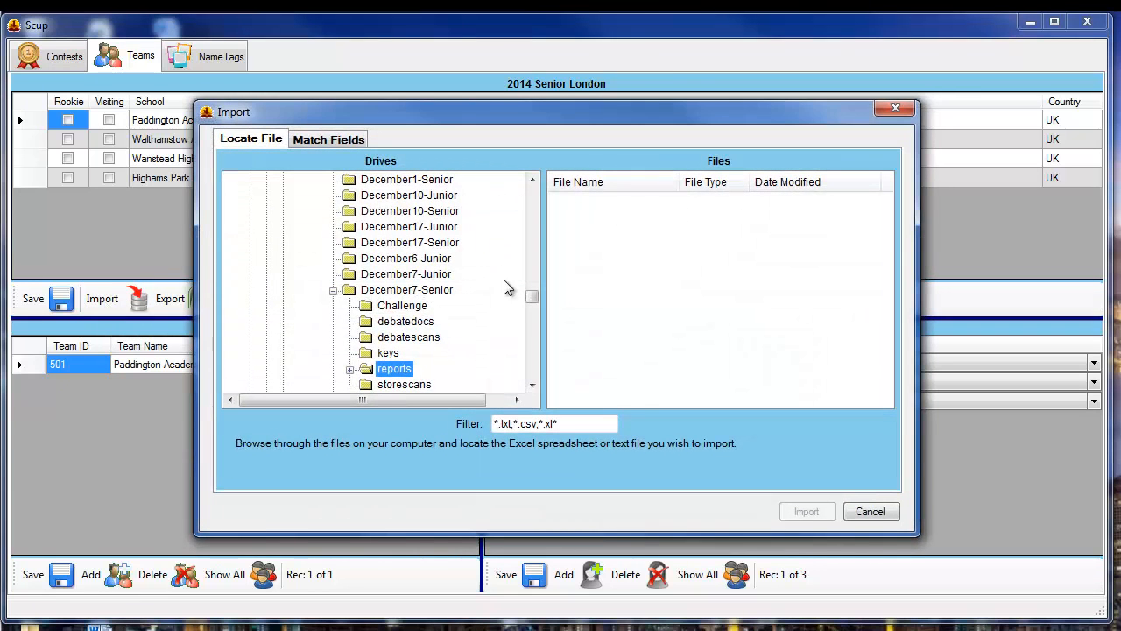
- Browse the December7-Senior, October11-Senior and October11-Junior folders for a spreadsheet to import
{"action": "left_click", "coordinate": [424, 290]}
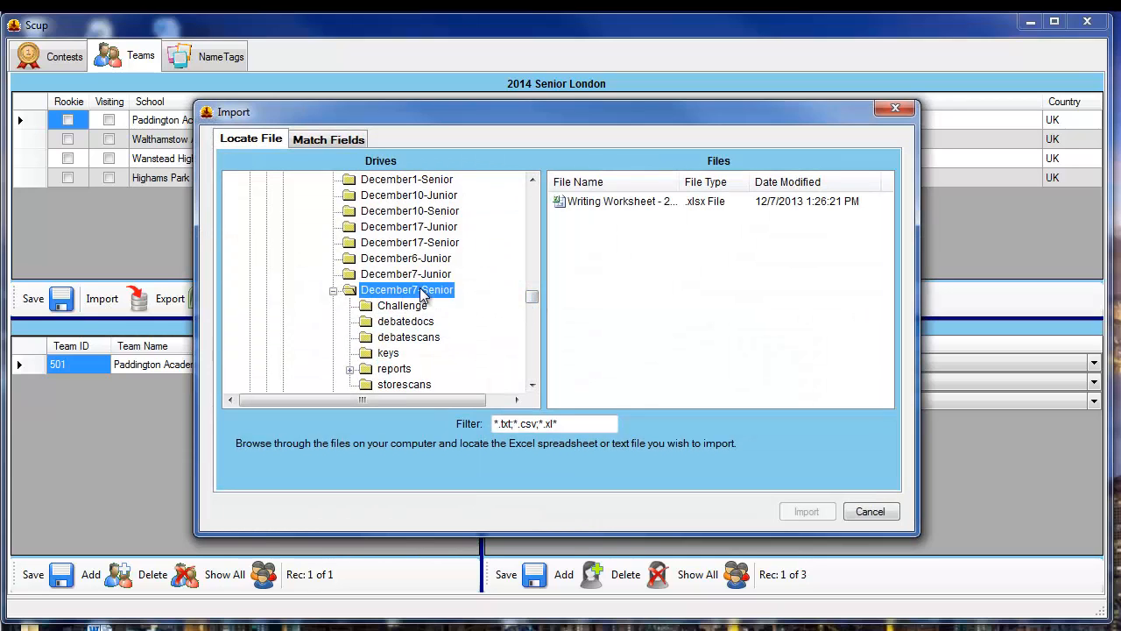
{"action": "left_click_drag", "start_coordinate": [530, 300], "coordinate": [539, 345]}
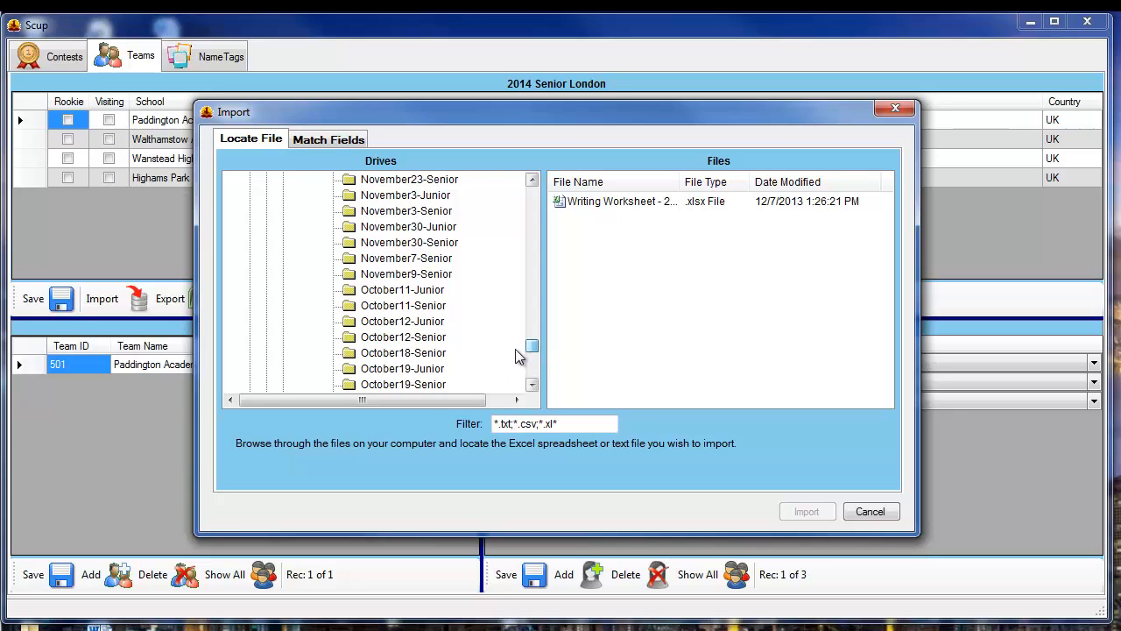
{"action": "left_click", "coordinate": [433, 308]}
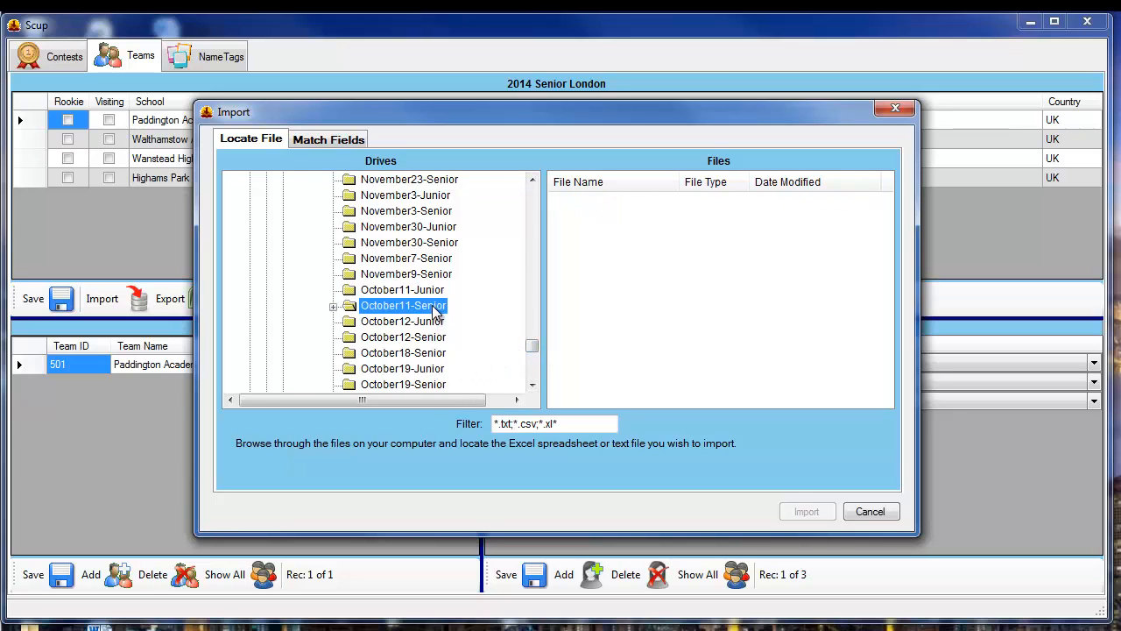
{"action": "left_click", "coordinate": [334, 307]}
{"action": "left_click", "coordinate": [367, 296]}
{"action": "double_click", "coordinate": [358, 295]}
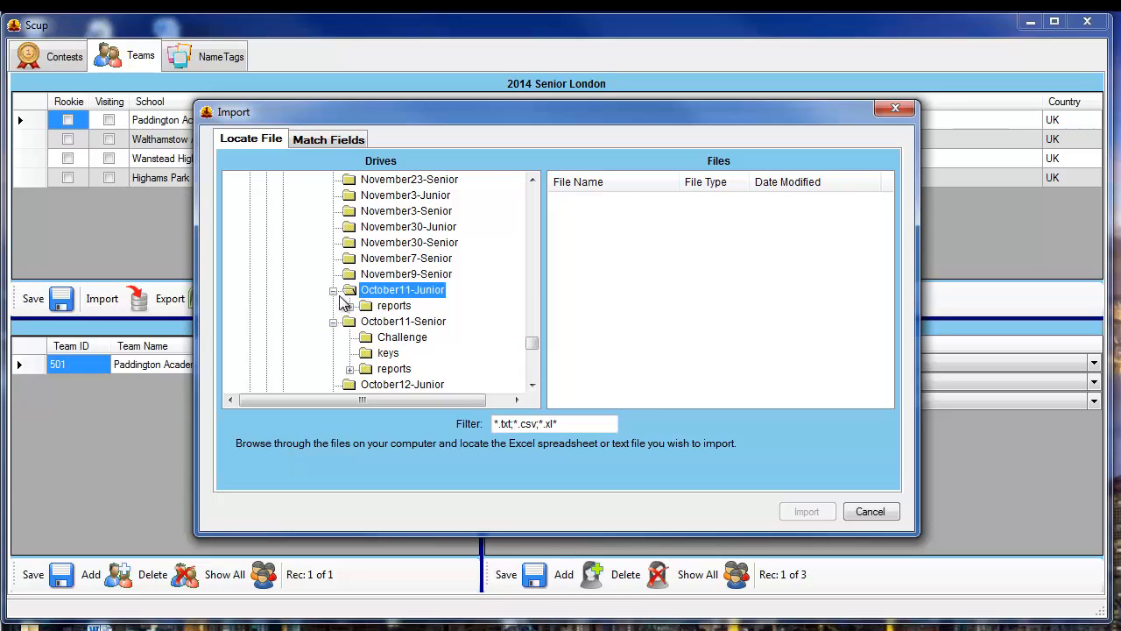
- Choose the 2014 Senior Registration Worksheet in the October19-Senior folder as the import file
{"action": "left_click", "coordinate": [532, 385]}
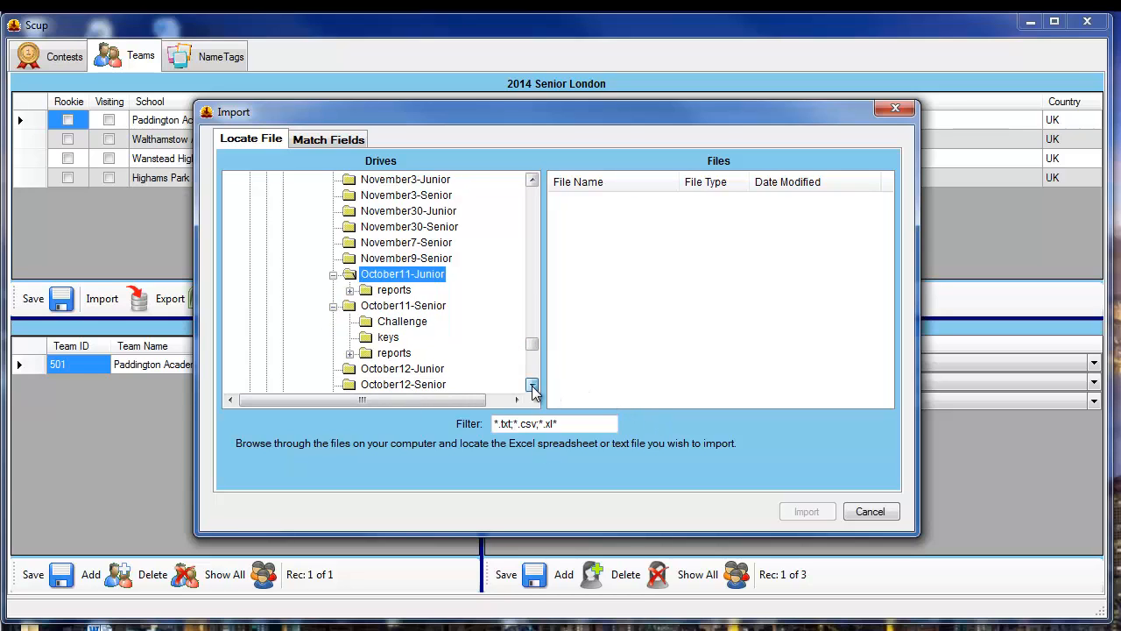
{"action": "left_click", "coordinate": [382, 306]}
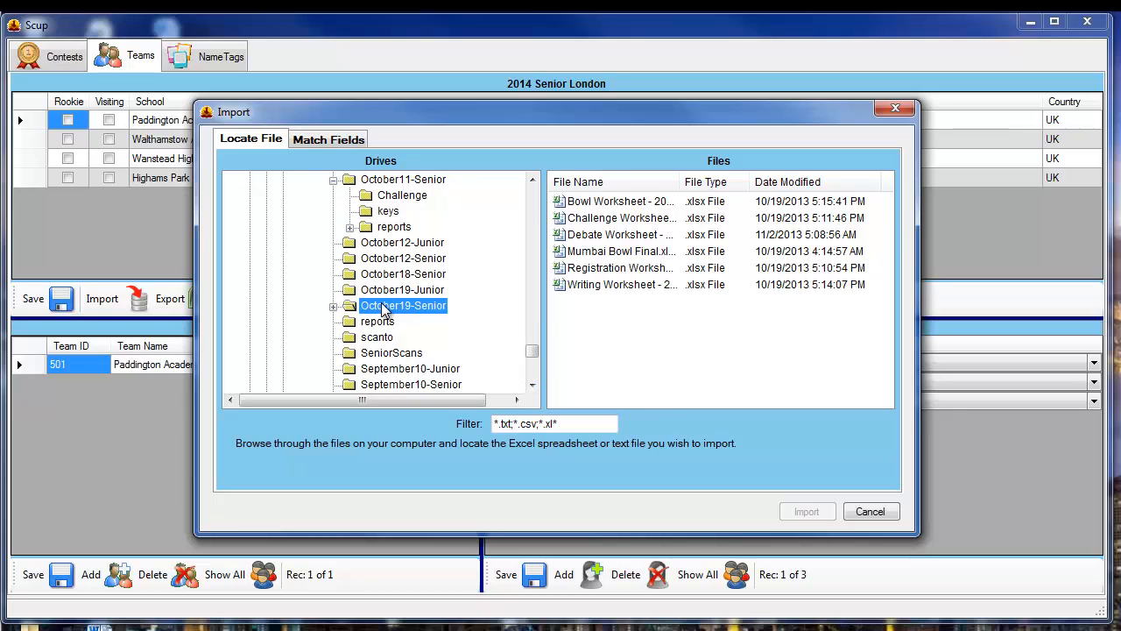
{"action": "left_click", "coordinate": [334, 306]}
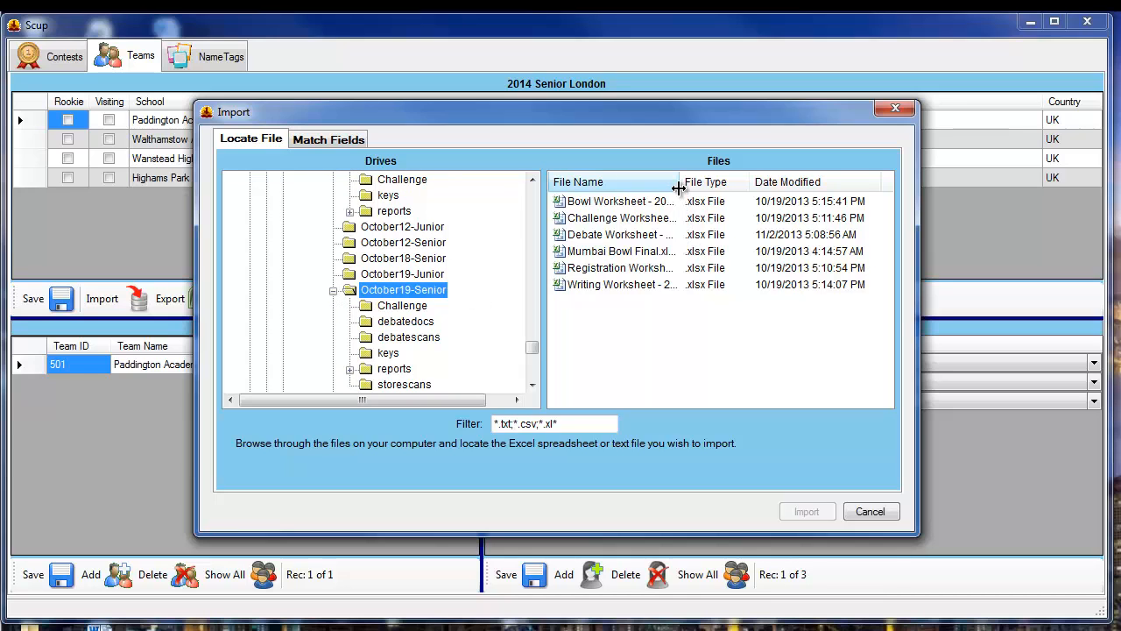
{"action": "left_click_drag", "start_coordinate": [682, 183], "coordinate": [757, 201]}
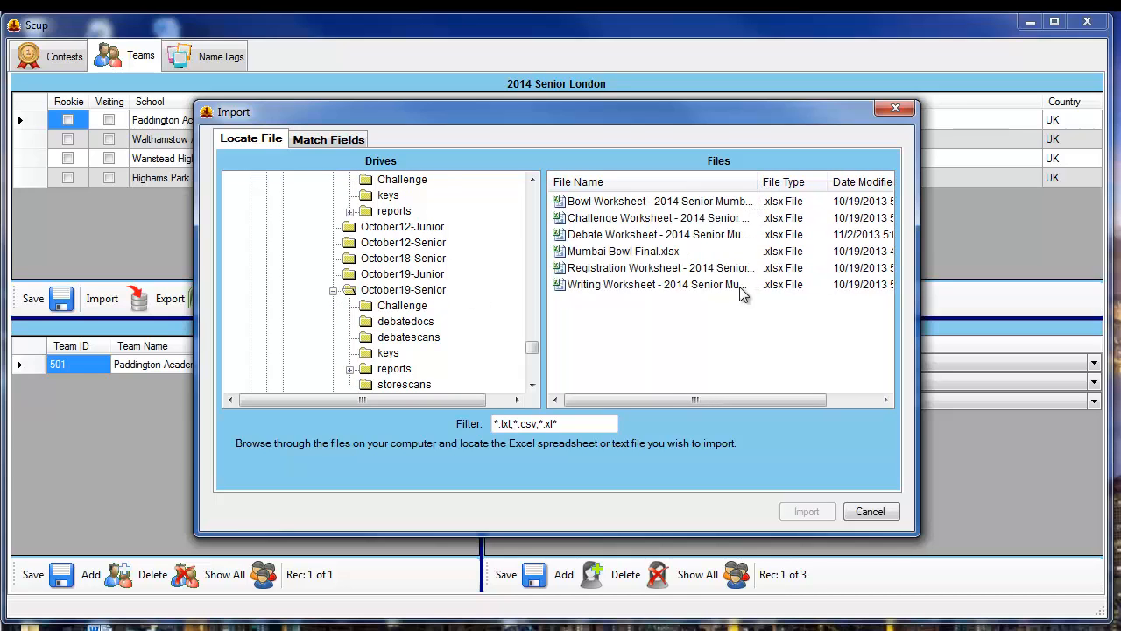
{"action": "double_click", "coordinate": [652, 268]}
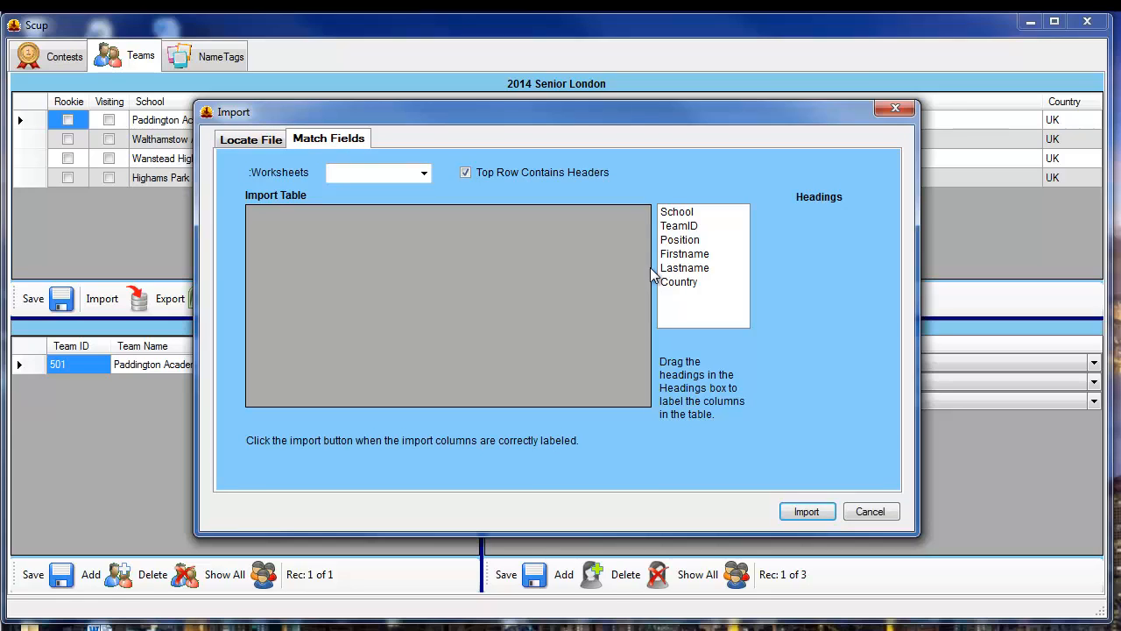
- Load the Challenge worksheet into the import table, review its team rows, and cancel the import
{"action": "left_click", "coordinate": [424, 175]}
{"action": "left_click", "coordinate": [424, 175]}
{"action": "left_click", "coordinate": [424, 175]}
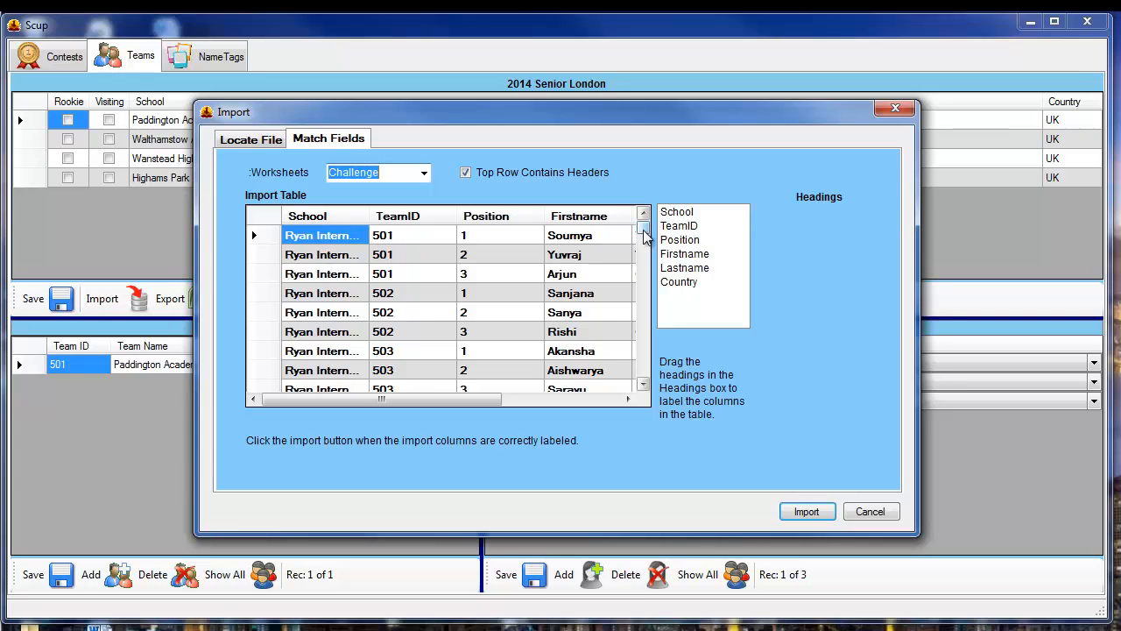
{"action": "left_click_drag", "start_coordinate": [643, 235], "coordinate": [633, 392]}
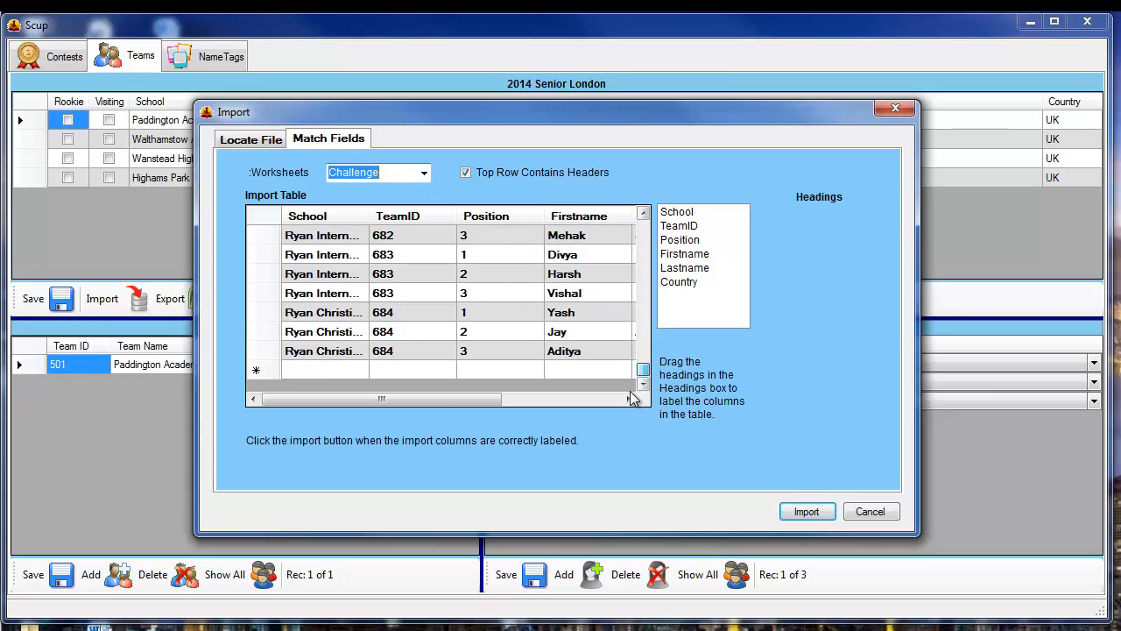
{"action": "left_click_drag", "start_coordinate": [642, 370], "coordinate": [643, 235]}
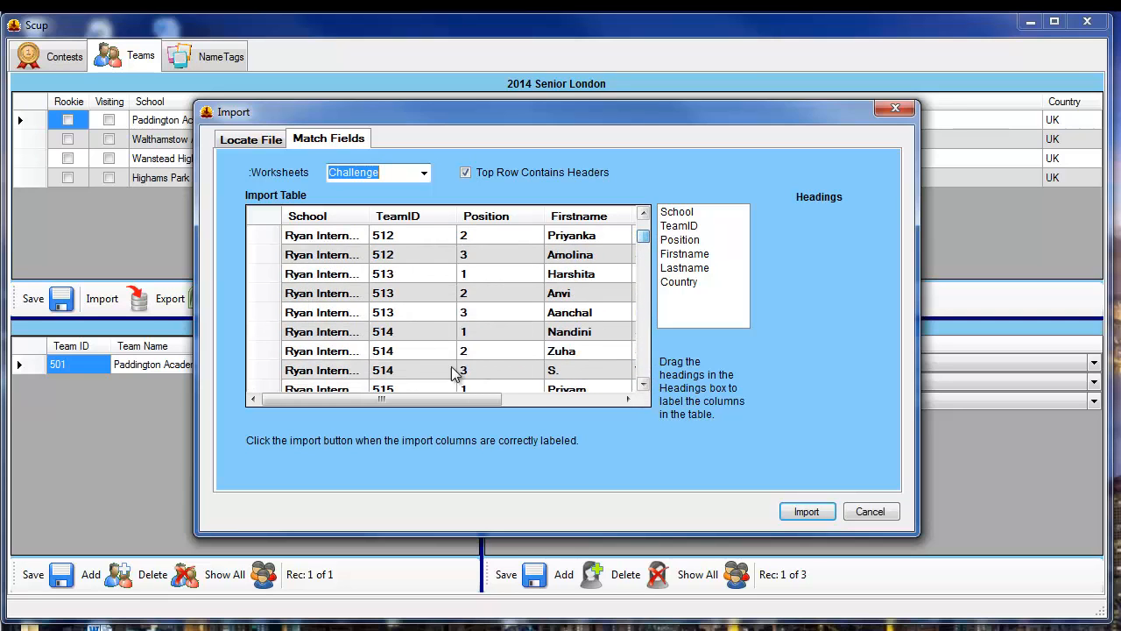
{"action": "left_click", "coordinate": [424, 173]}
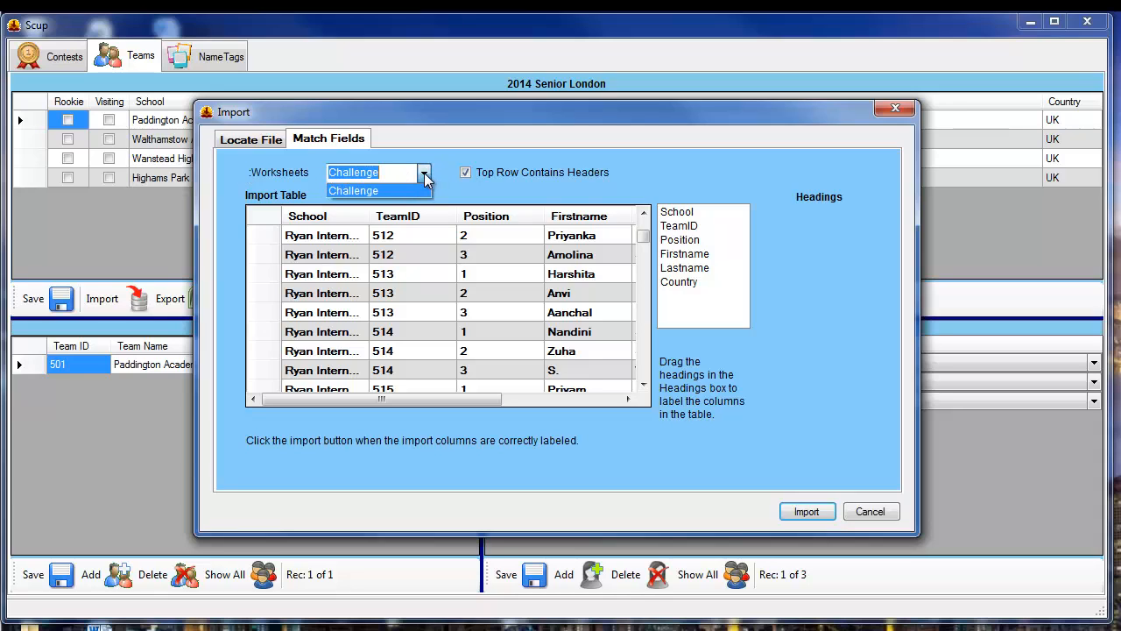
{"action": "left_click", "coordinate": [425, 175]}
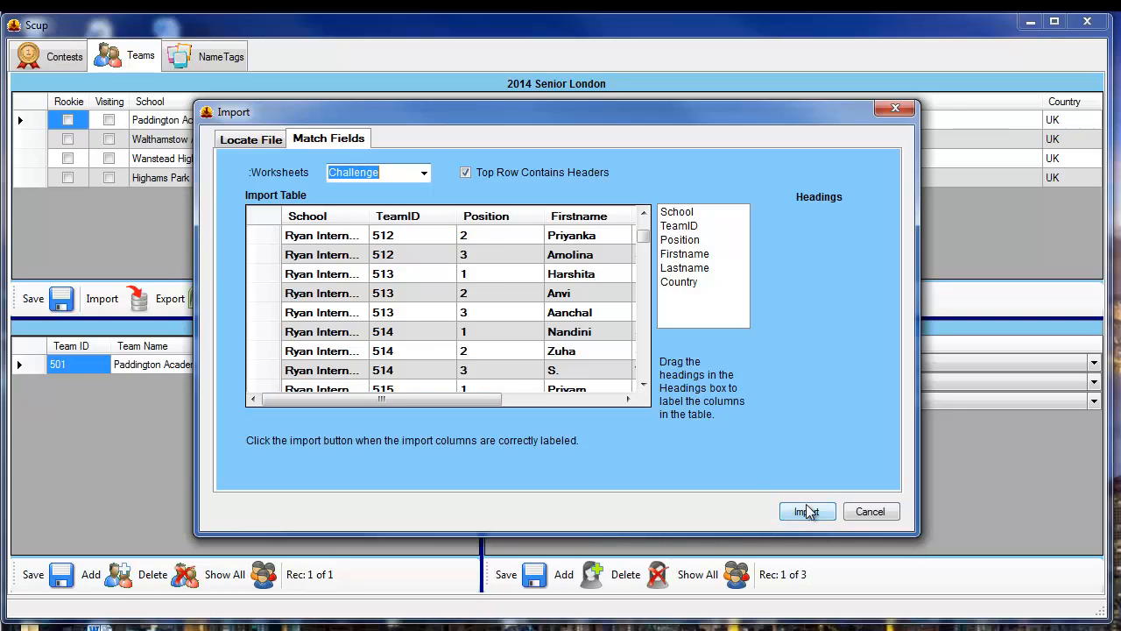
{"action": "left_click", "coordinate": [871, 513]}
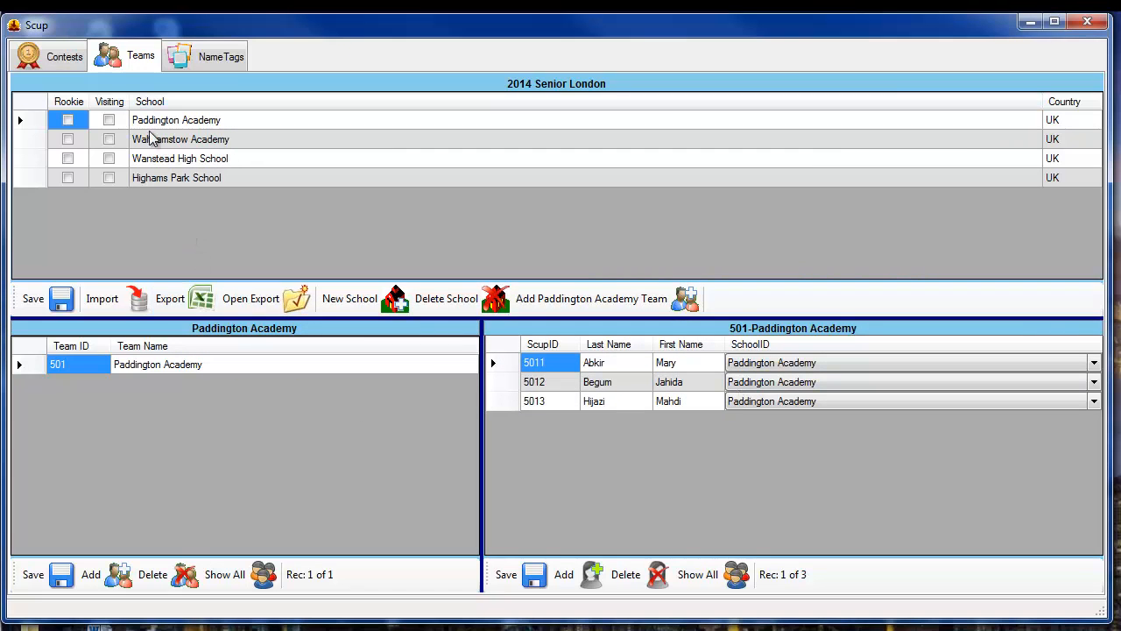
- Select the 2014 Senior Mumbai contest and show its teams
{"action": "left_click", "coordinate": [51, 61]}
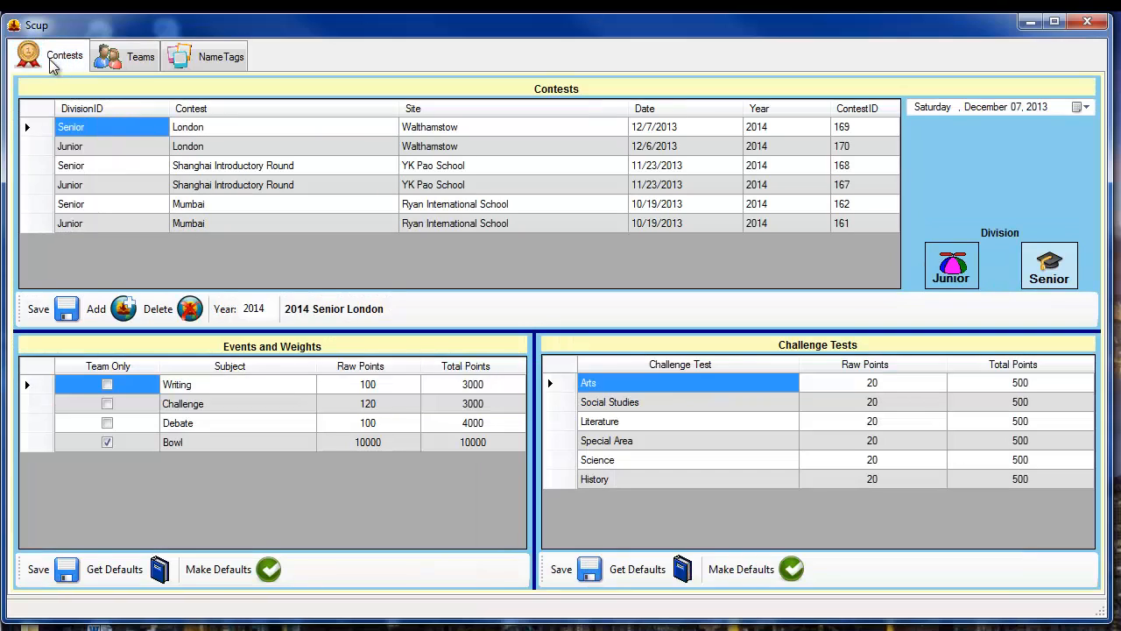
{"action": "left_click", "coordinate": [35, 207]}
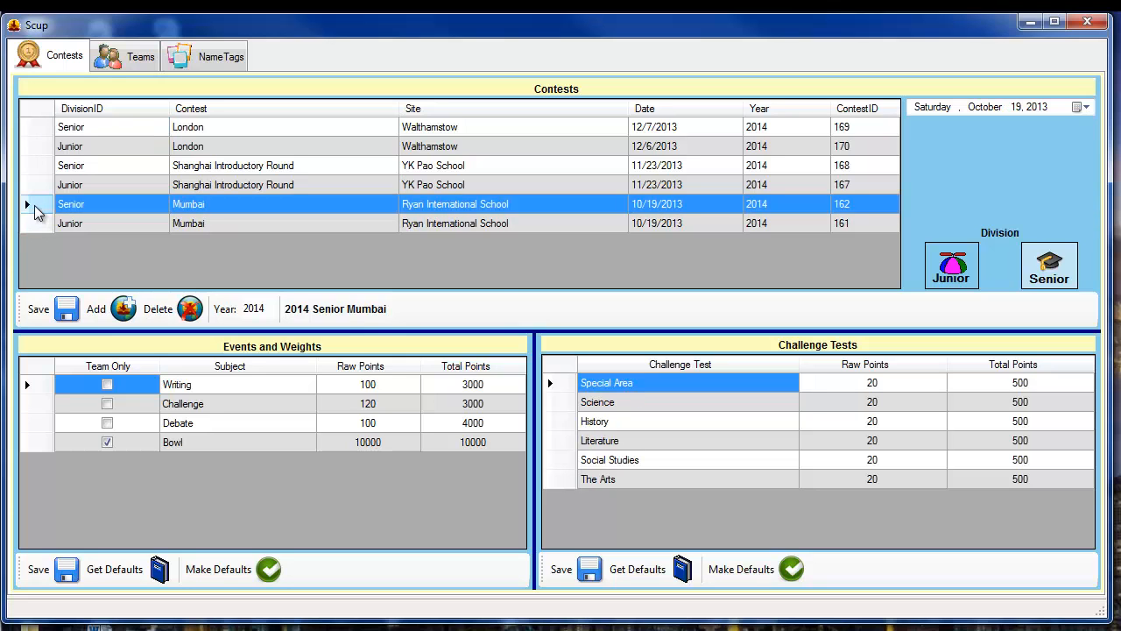
{"action": "left_click", "coordinate": [111, 61]}
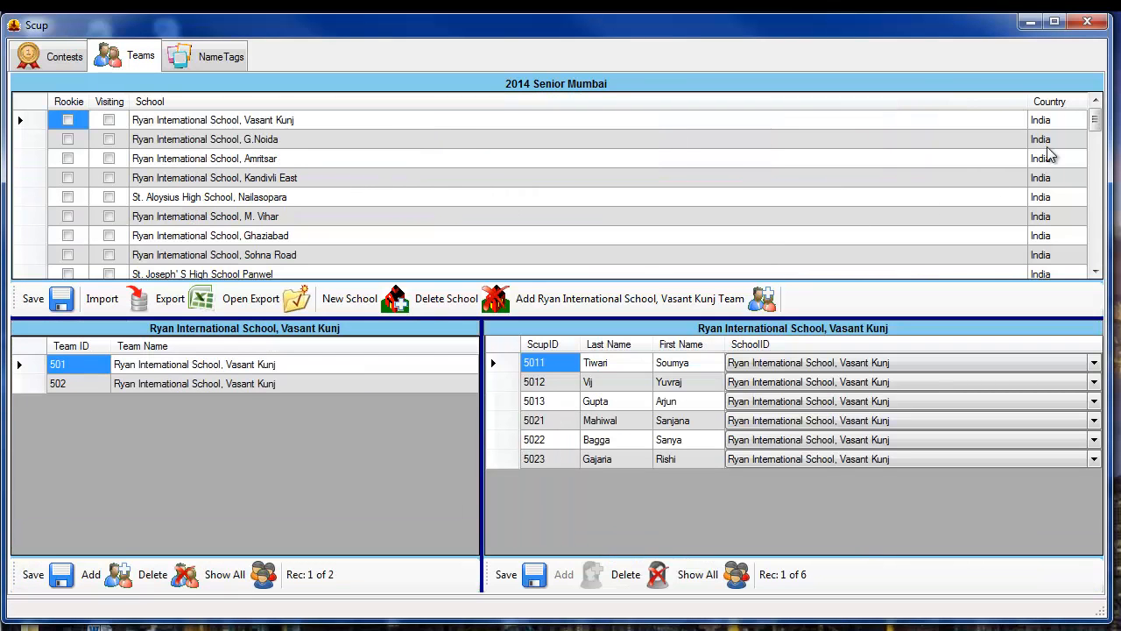
- Examine the teams and students of the Mumbai schools one by one, from Ryan International School, Amritsar to Sohna Road
{"action": "mouse_move", "coordinate": [1094, 123]}
{"action": "left_mouse_down"}
{"action": "mouse_move", "coordinate": [1096, 274]}
{"action": "mouse_move", "coordinate": [1094, 122]}
{"action": "left_mouse_up"}
{"action": "left_click", "coordinate": [38, 167]}
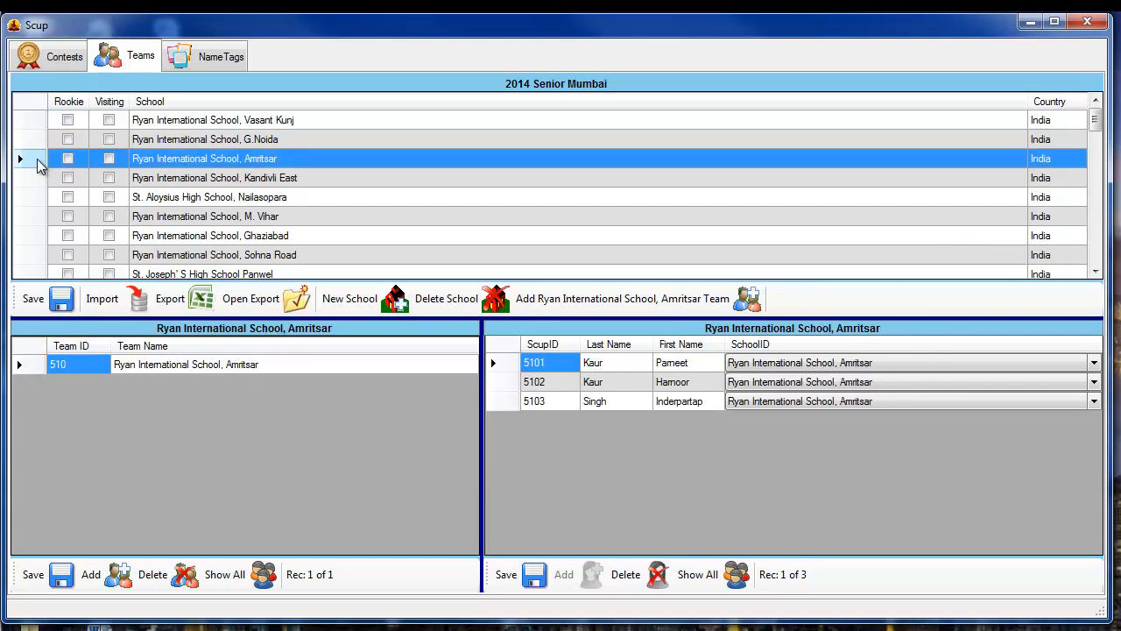
{"action": "key", "text": "Down"}
{"action": "key", "text": "Down"}
{"action": "key", "text": "Down"}
{"action": "key", "text": "Down"}
{"action": "key", "text": "Down"}
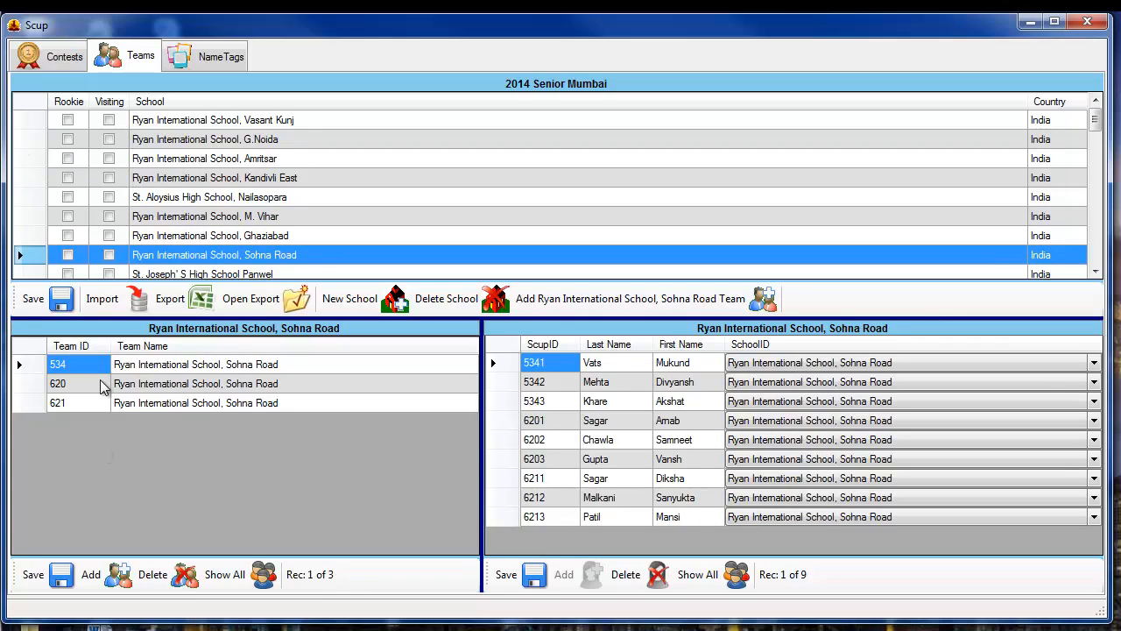
- List all teams of the contest, and review the teams and students of Ryan International School, Ghaziabad and St. Francis High School, Vasai
{"action": "left_click", "coordinate": [255, 576]}
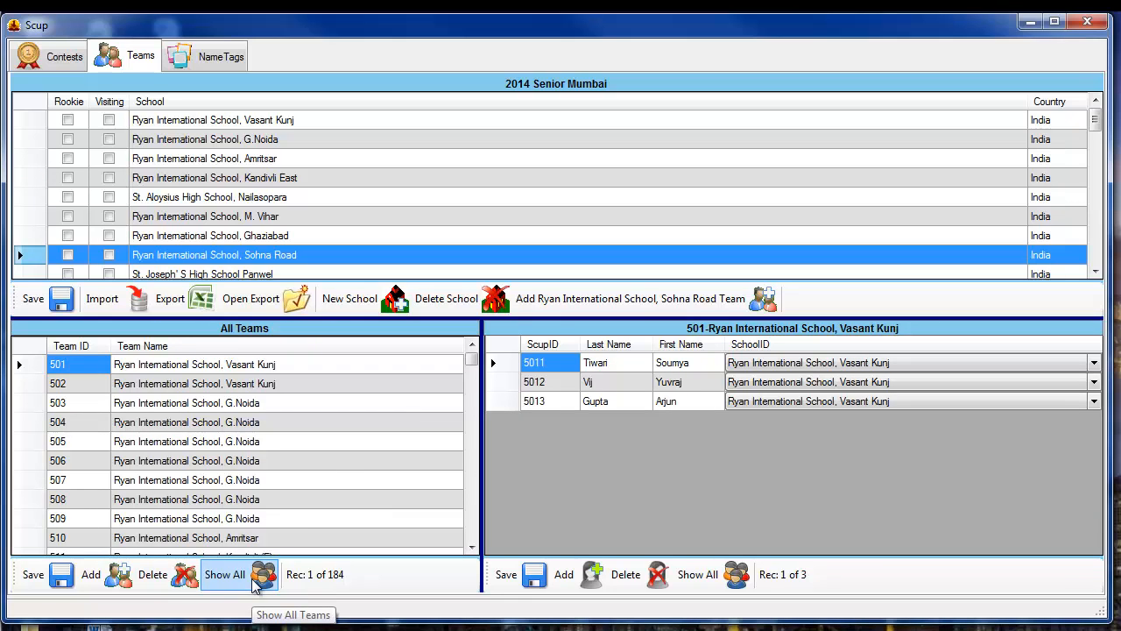
{"action": "left_click_drag", "start_coordinate": [473, 364], "coordinate": [448, 371]}
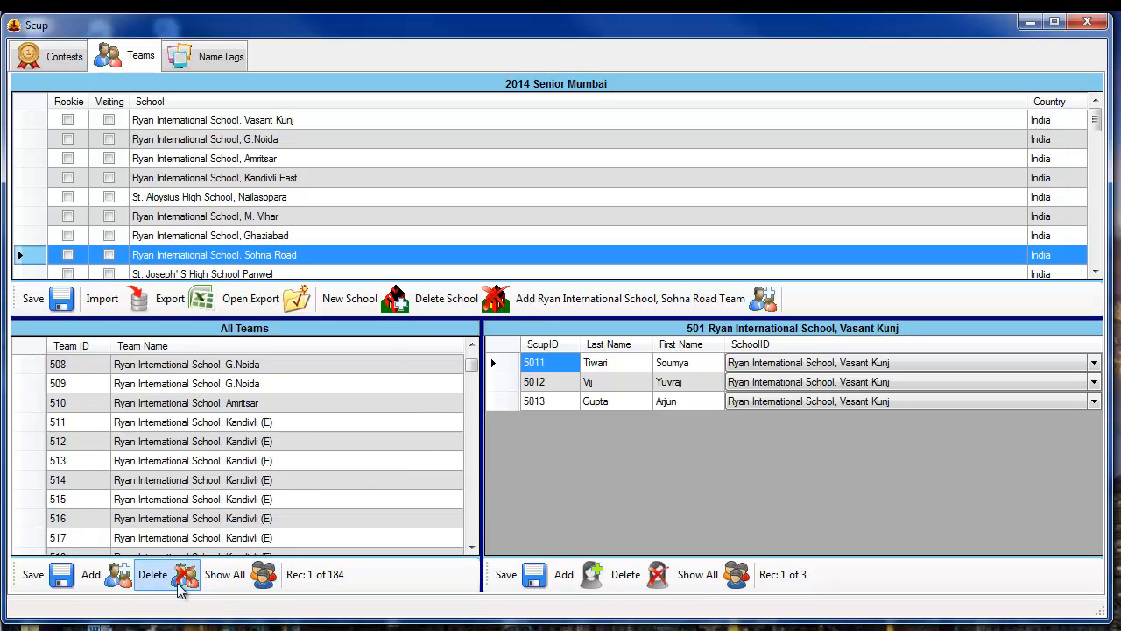
{"action": "left_click", "coordinate": [28, 237]}
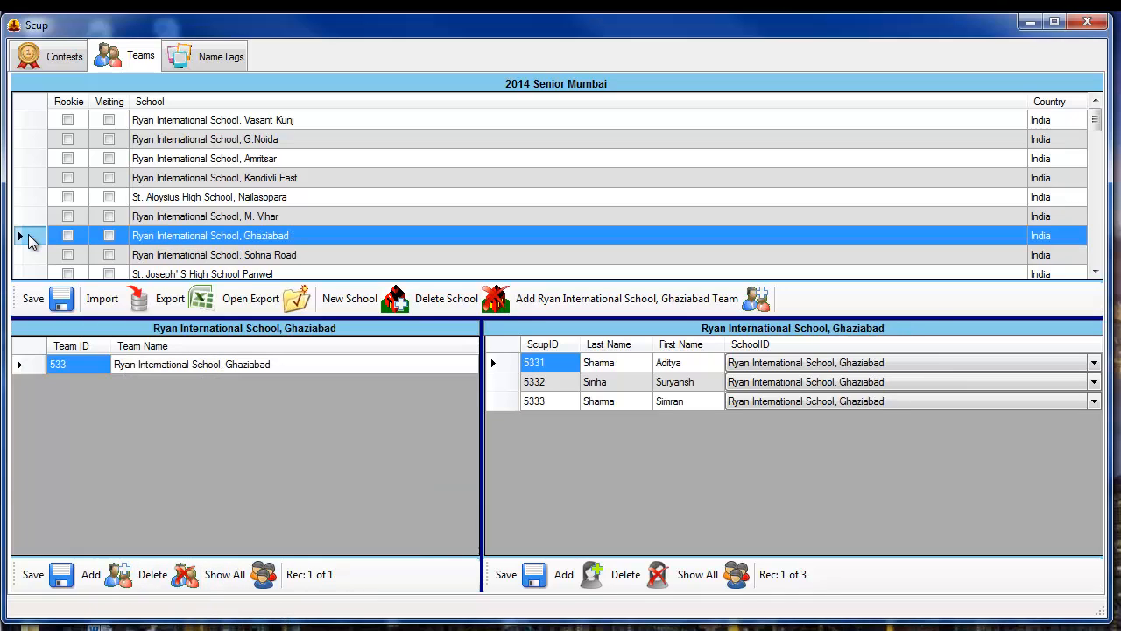
{"action": "left_click", "coordinate": [1098, 238]}
{"action": "left_click", "coordinate": [1100, 238]}
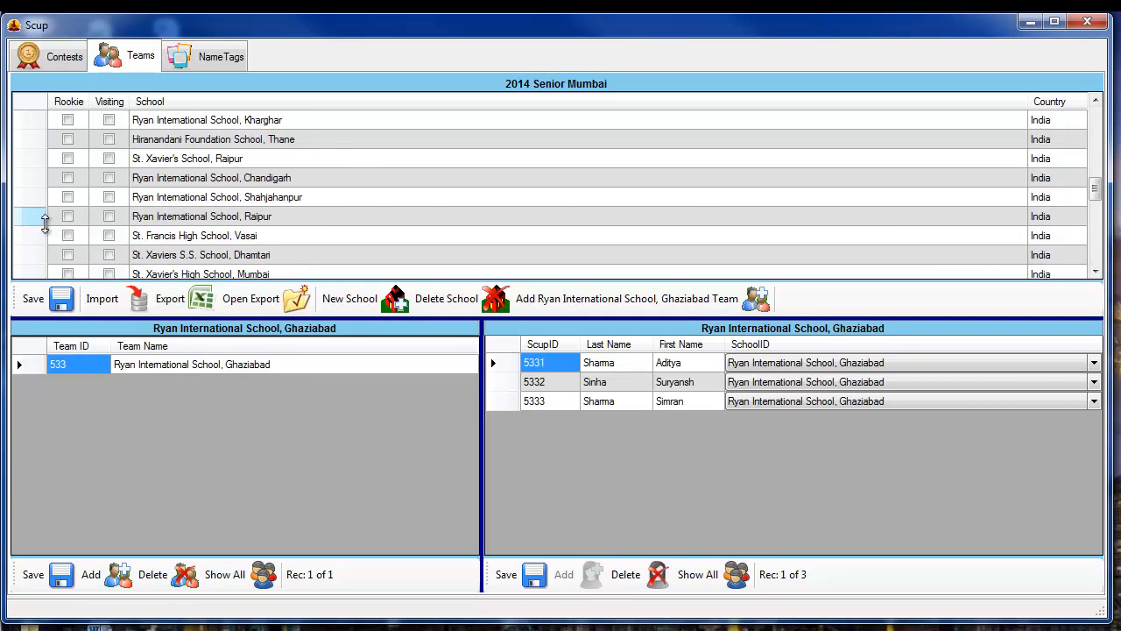
{"action": "left_click", "coordinate": [28, 236]}
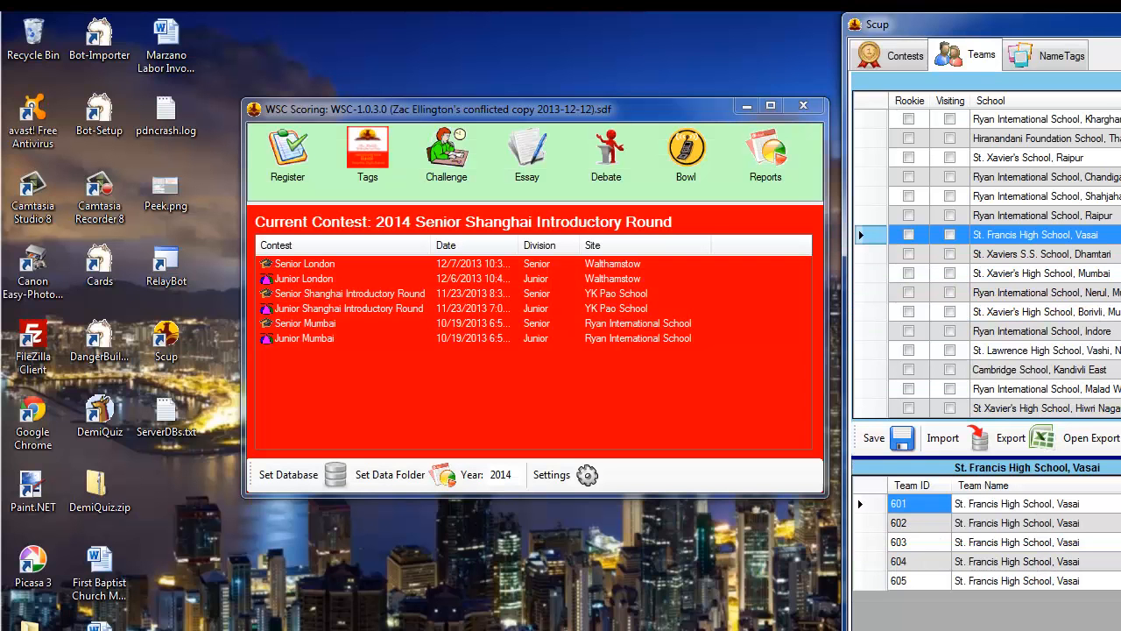
- List all students of the contest, sort them by first name and by last name, and look through the list to its end
{"action": "left_click_drag", "start_coordinate": [1117, 35], "coordinate": [345, 35]}
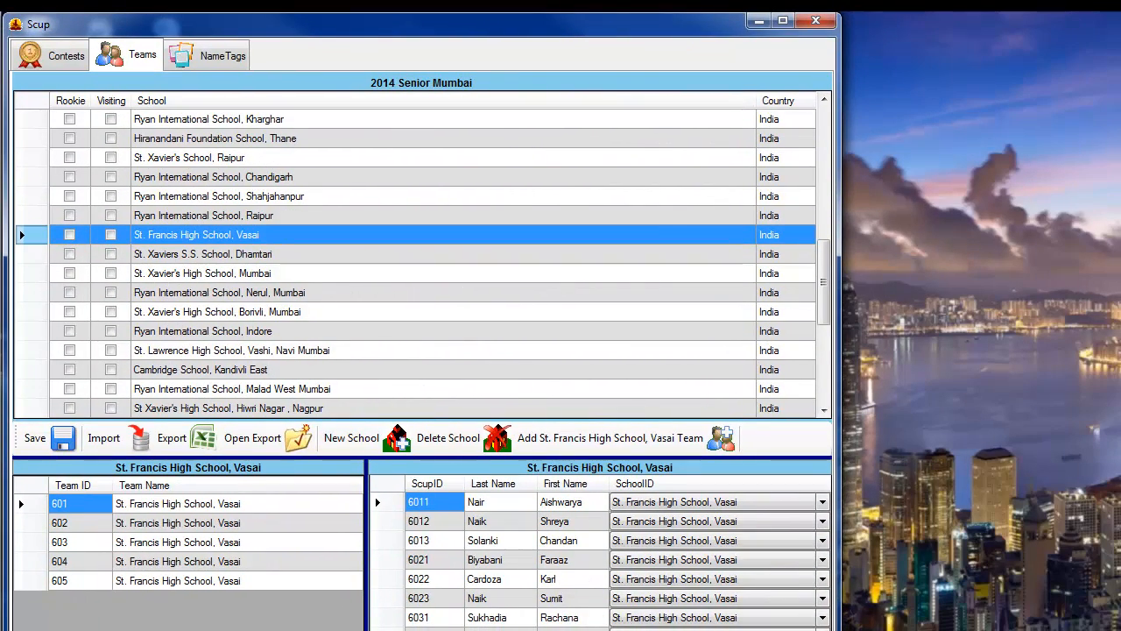
{"action": "left_click_drag", "start_coordinate": [839, 630], "coordinate": [1118, 629]}
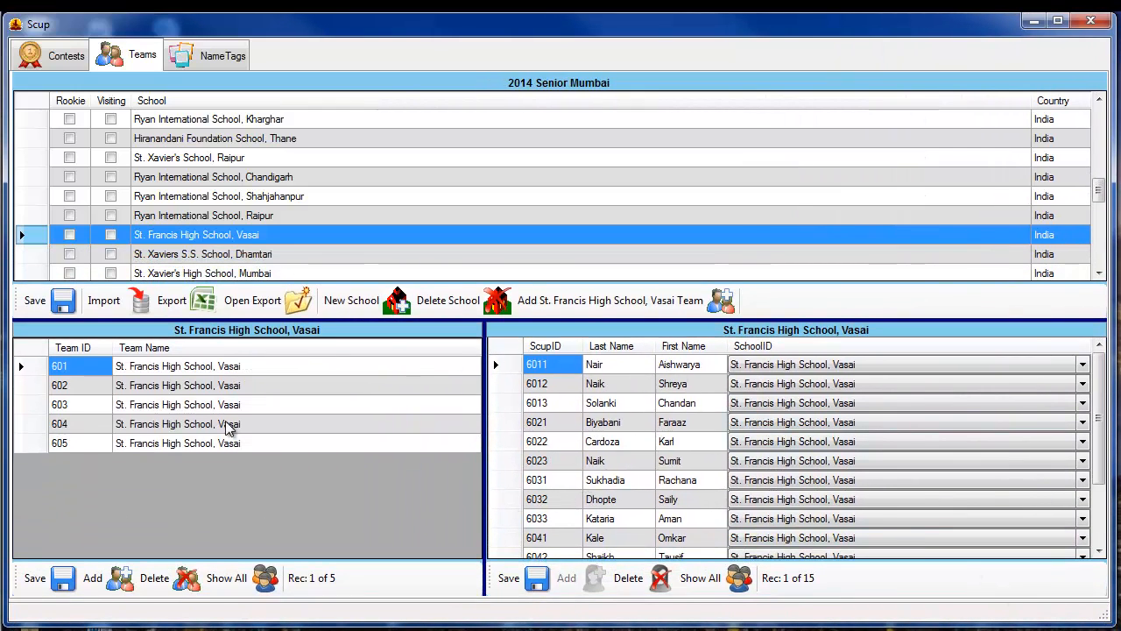
{"action": "left_click", "coordinate": [740, 580]}
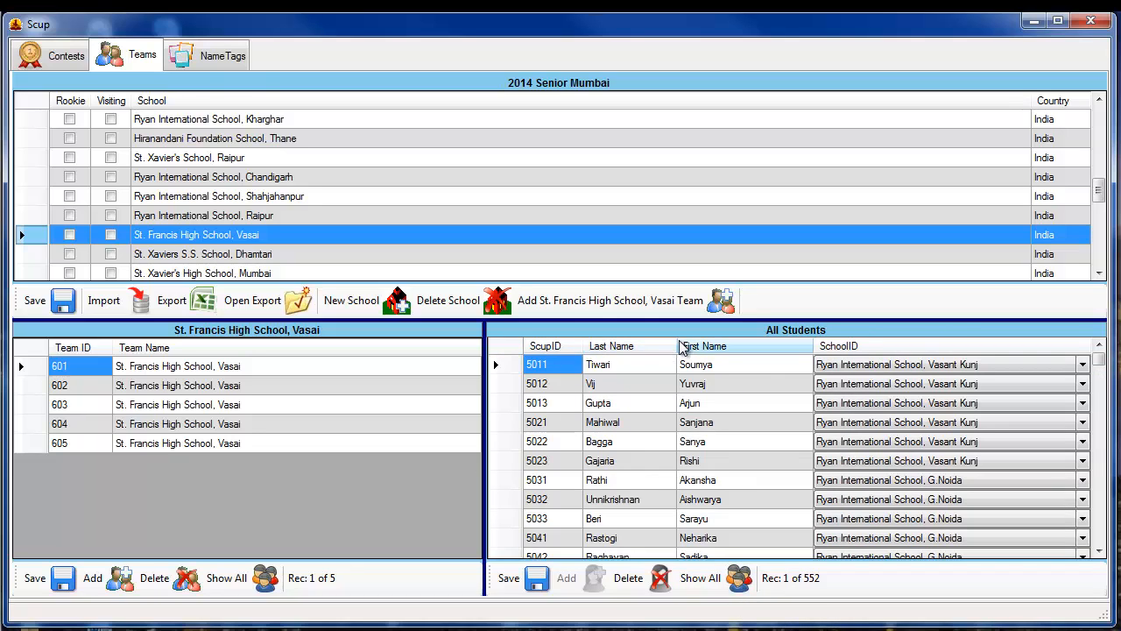
{"action": "left_click", "coordinate": [706, 346]}
{"action": "left_click", "coordinate": [706, 346]}
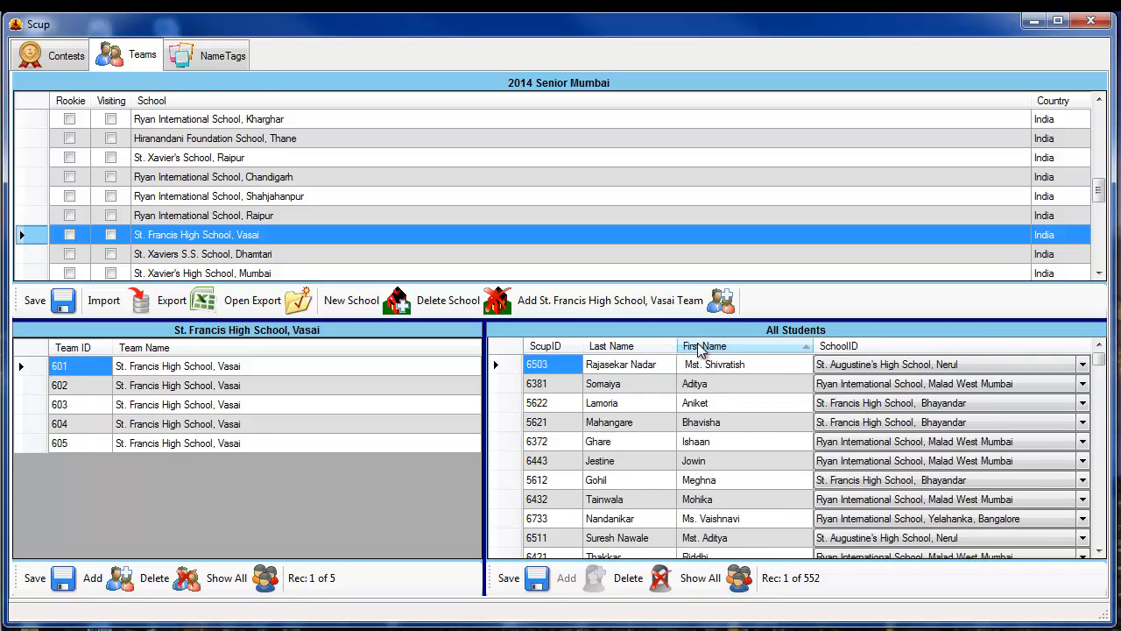
{"action": "left_click", "coordinate": [620, 347]}
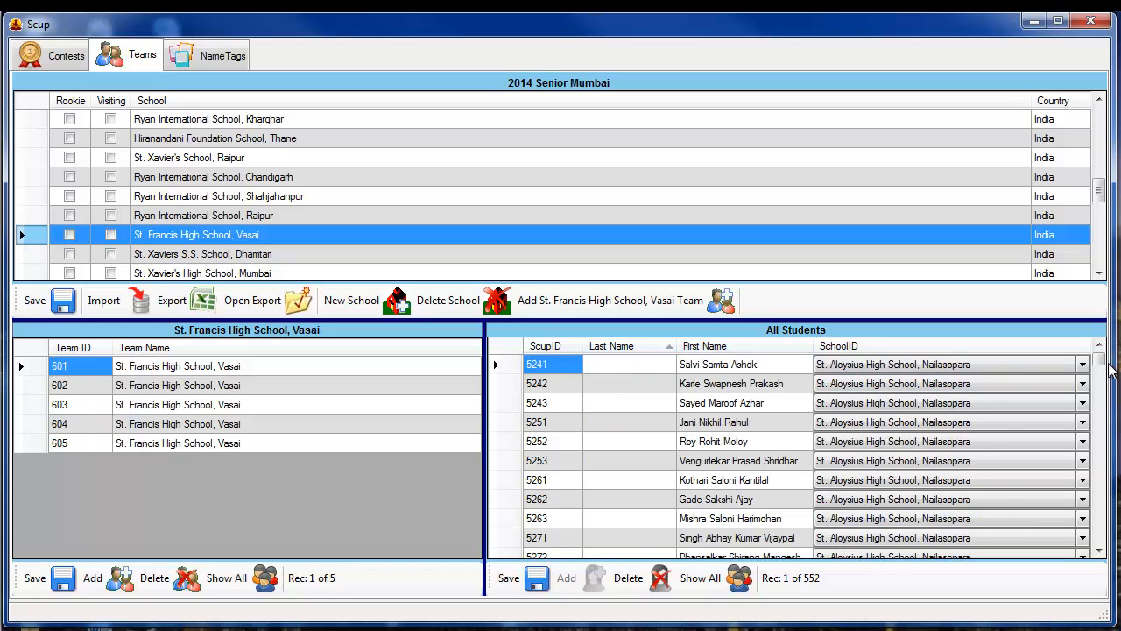
{"action": "mouse_move", "coordinate": [1101, 363]}
{"action": "left_mouse_down"}
{"action": "mouse_move", "coordinate": [1102, 547]}
{"action": "mouse_move", "coordinate": [1102, 355]}
{"action": "left_mouse_up"}
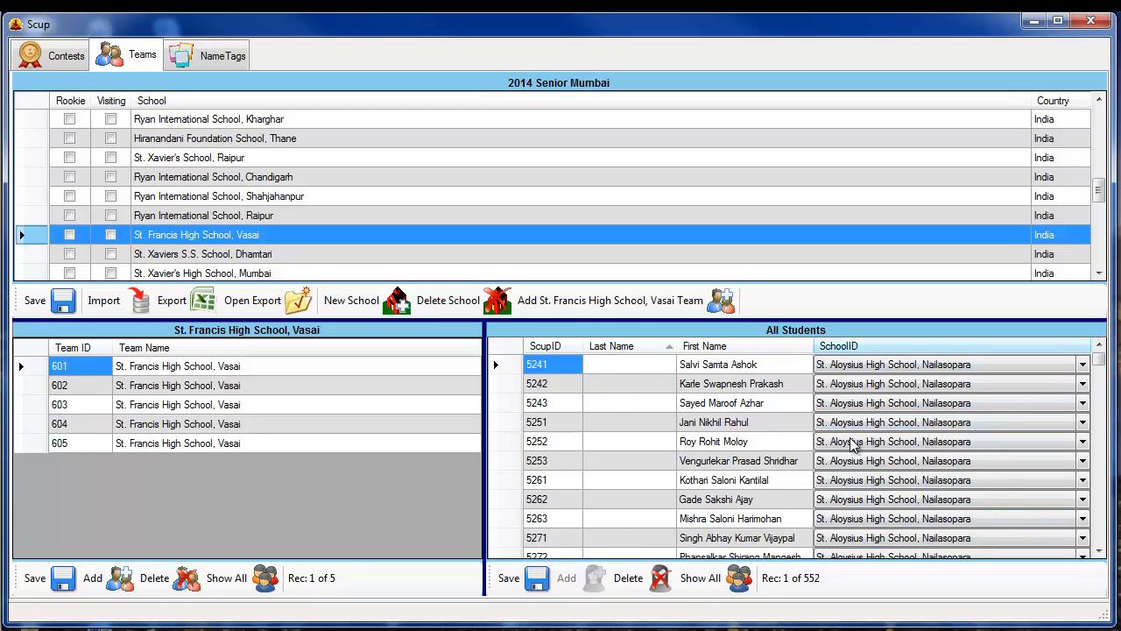
{"action": "left_click_drag", "start_coordinate": [1099, 359], "coordinate": [1090, 568]}
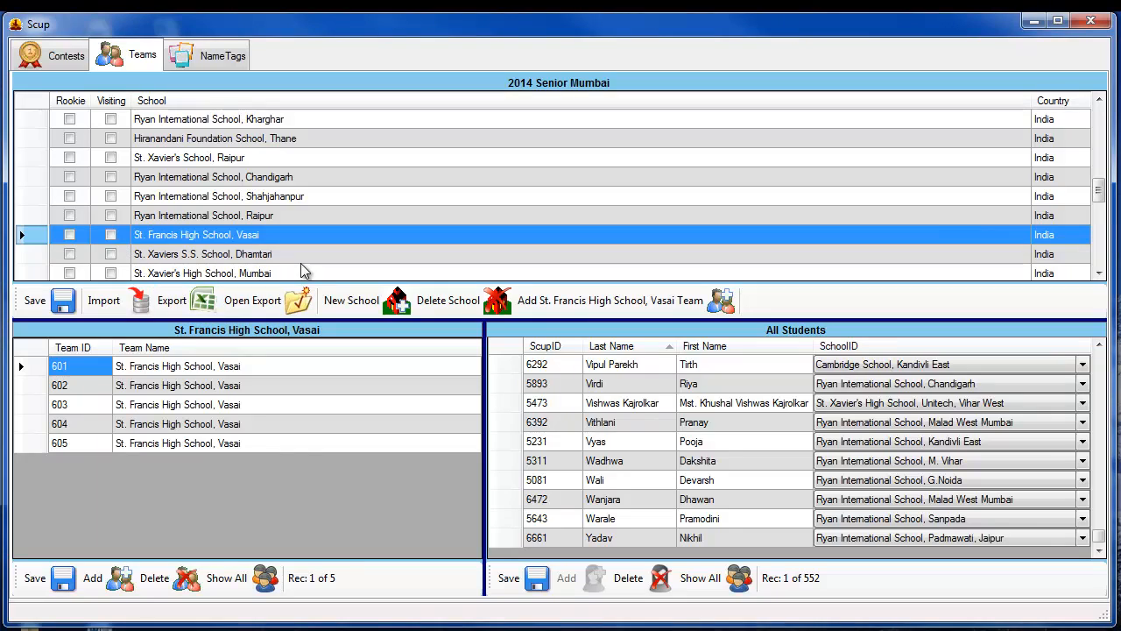
- Export the 2014 Senior Mumbai registrations to an Excel import file
{"action": "left_click", "coordinate": [171, 307]}
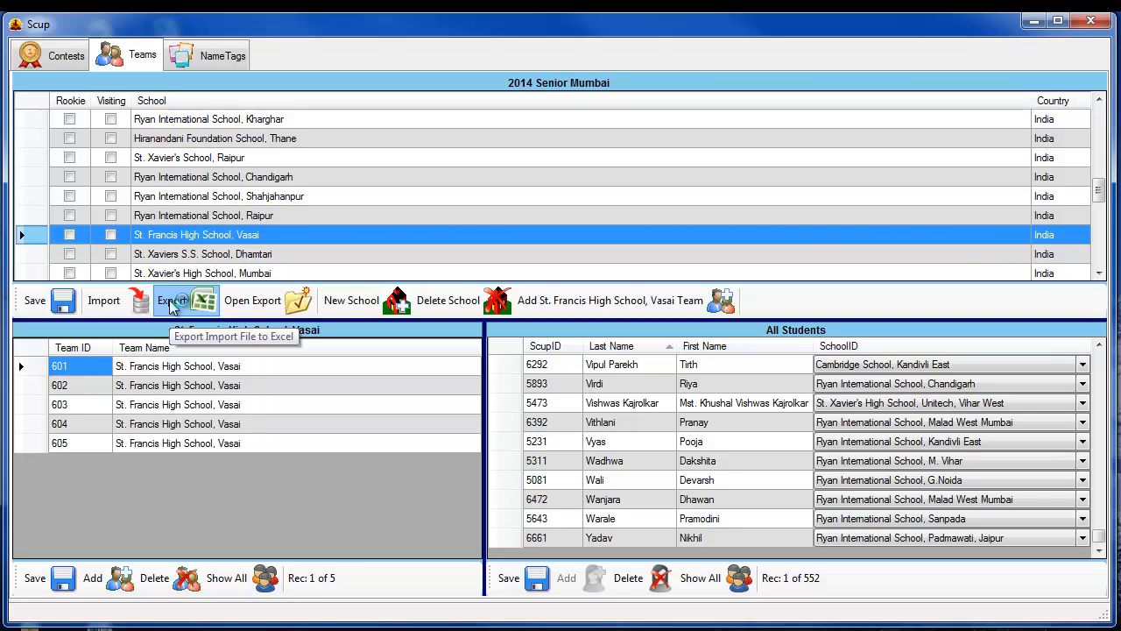
{"action": "left_click", "coordinate": [171, 302]}
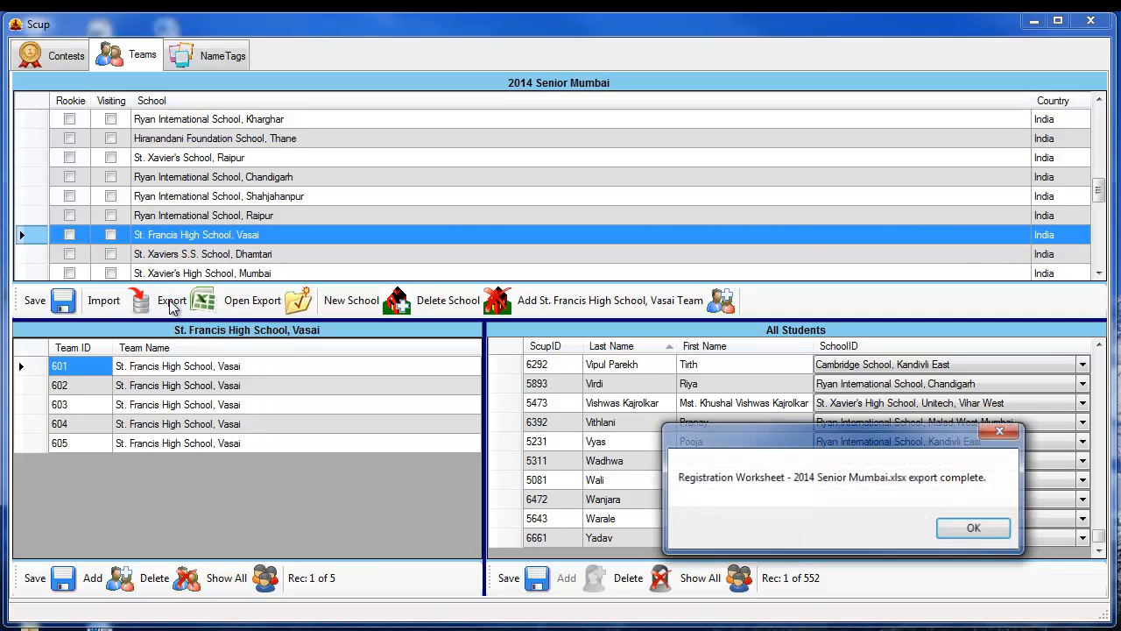
{"action": "left_click", "coordinate": [973, 528]}
- Open the exported Registration Worksheet - 2014 Senior Mumbai.xlsx from its export folder and review its rows in Excel
{"action": "left_click", "coordinate": [282, 300]}
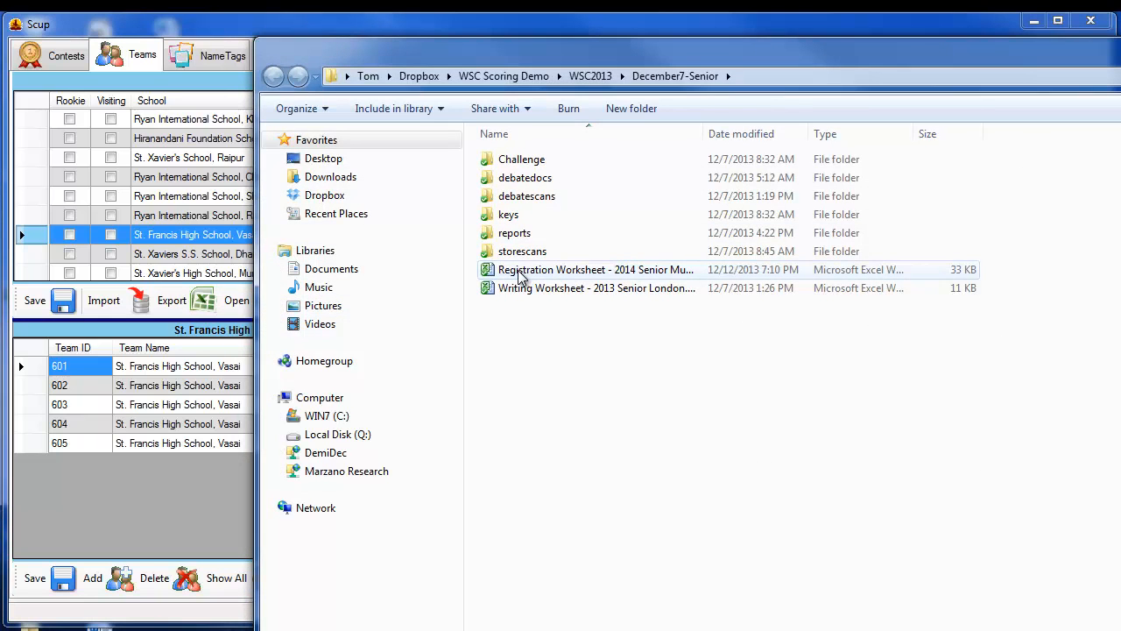
{"action": "left_click_drag", "start_coordinate": [512, 54], "coordinate": [276, 37]}
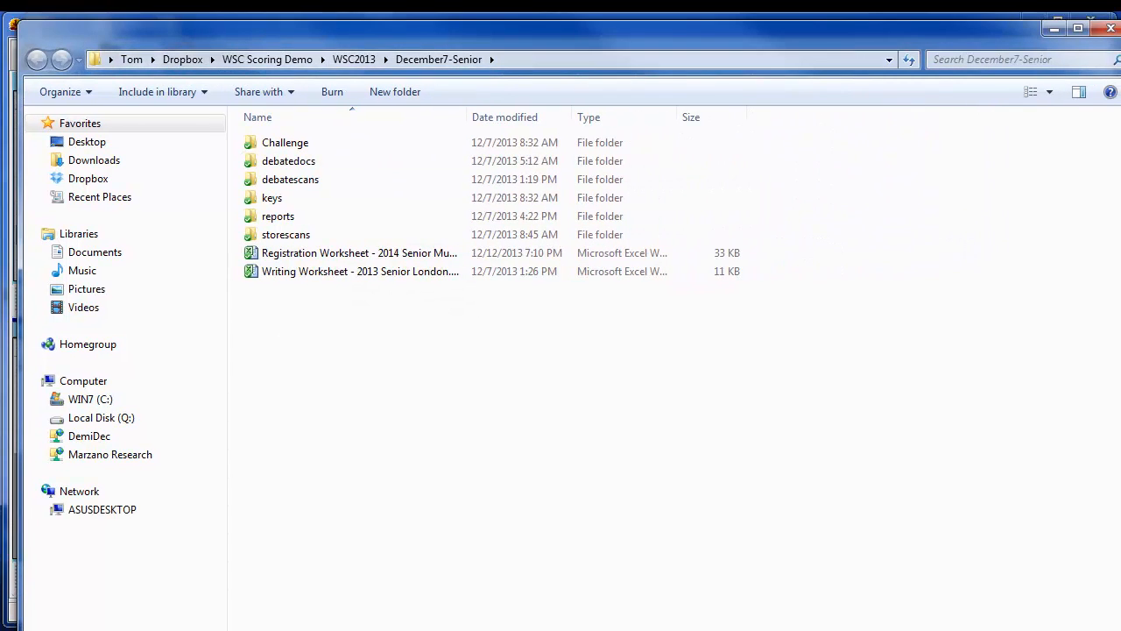
{"action": "mouse_move", "coordinate": [1120, 630]}
{"action": "left_mouse_down"}
{"action": "mouse_move", "coordinate": [1037, 616]}
{"action": "mouse_move", "coordinate": [1104, 627]}
{"action": "left_mouse_up"}
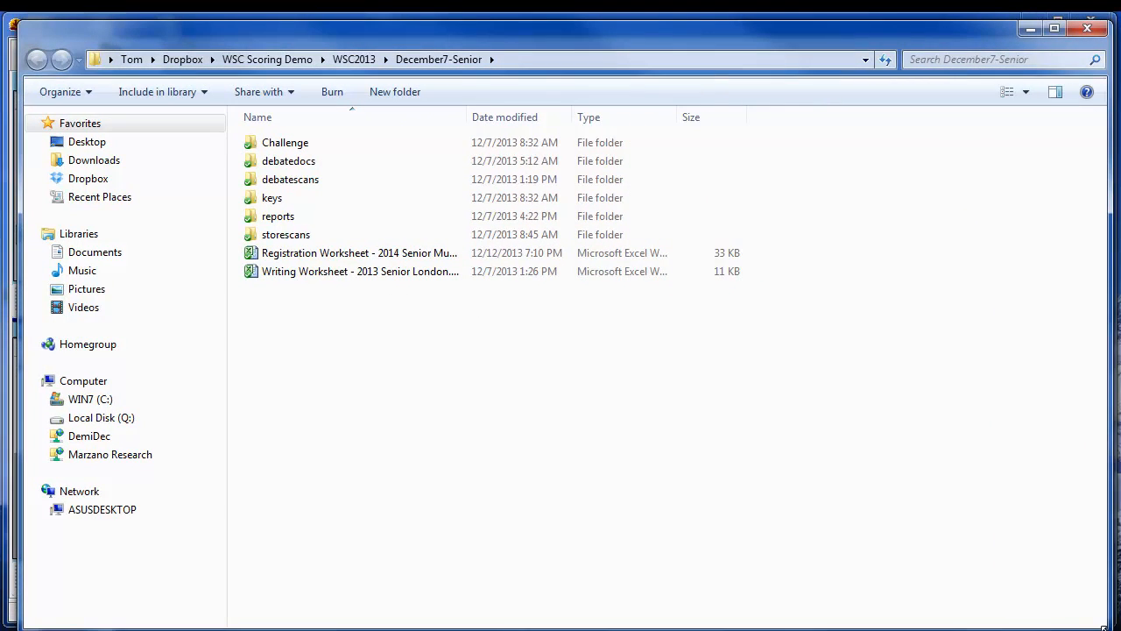
{"action": "left_click", "coordinate": [352, 256]}
{"action": "double_click", "coordinate": [350, 256]}
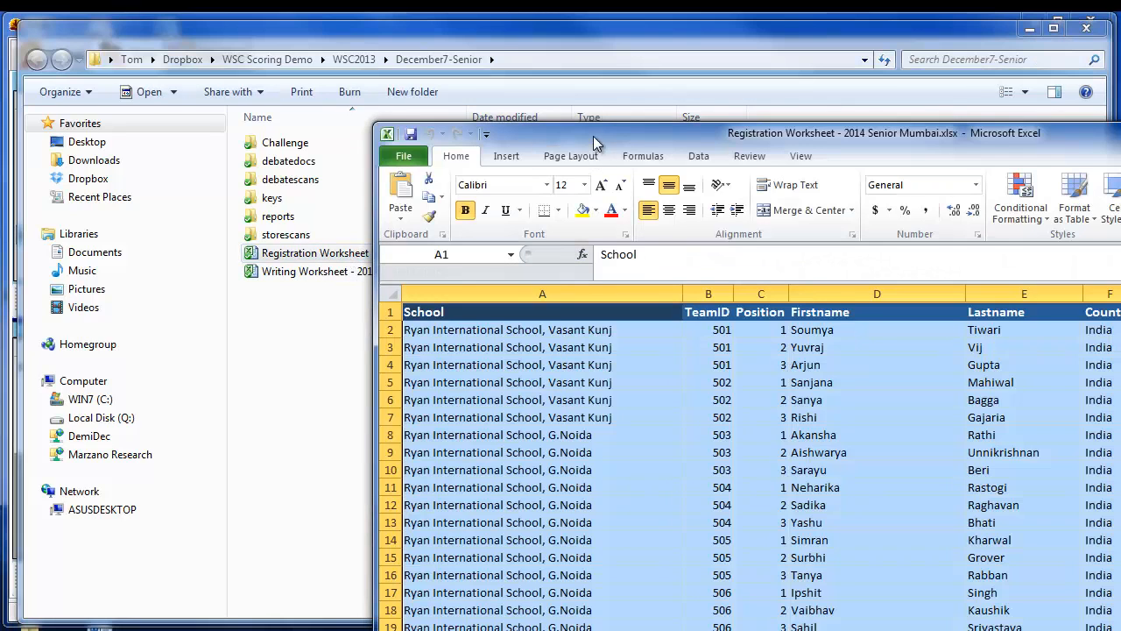
{"action": "left_click_drag", "start_coordinate": [593, 136], "coordinate": [220, 38]}
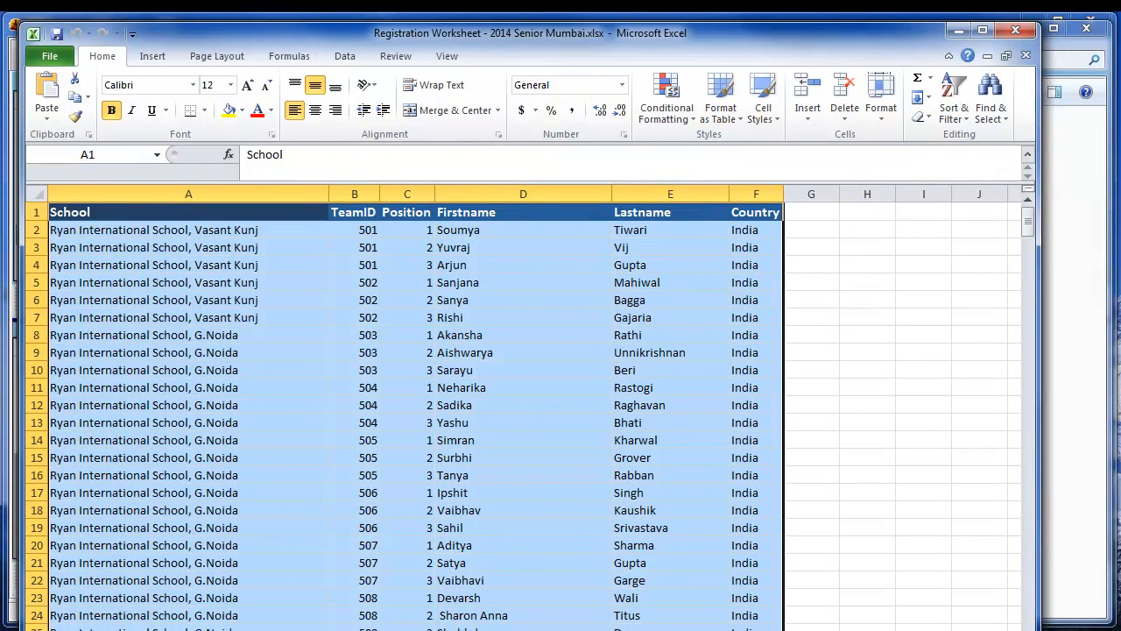
{"action": "left_click_drag", "start_coordinate": [1040, 629], "coordinate": [1103, 620]}
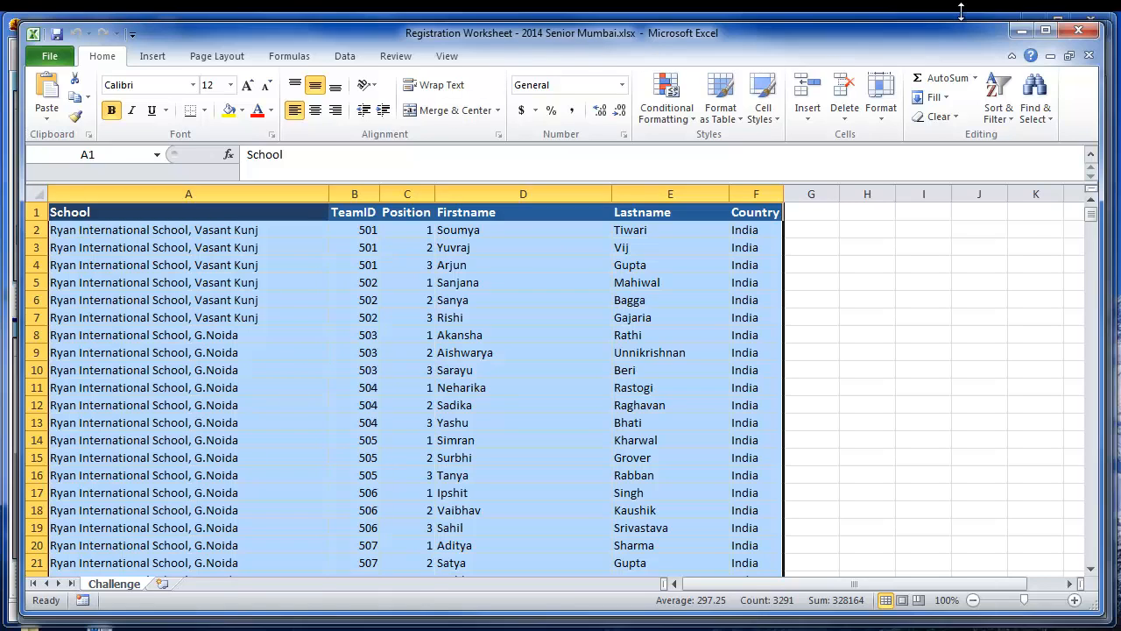
- Close the exported worksheet, its folder and the registration window to return to the contest list
{"action": "left_click", "coordinate": [1089, 34]}
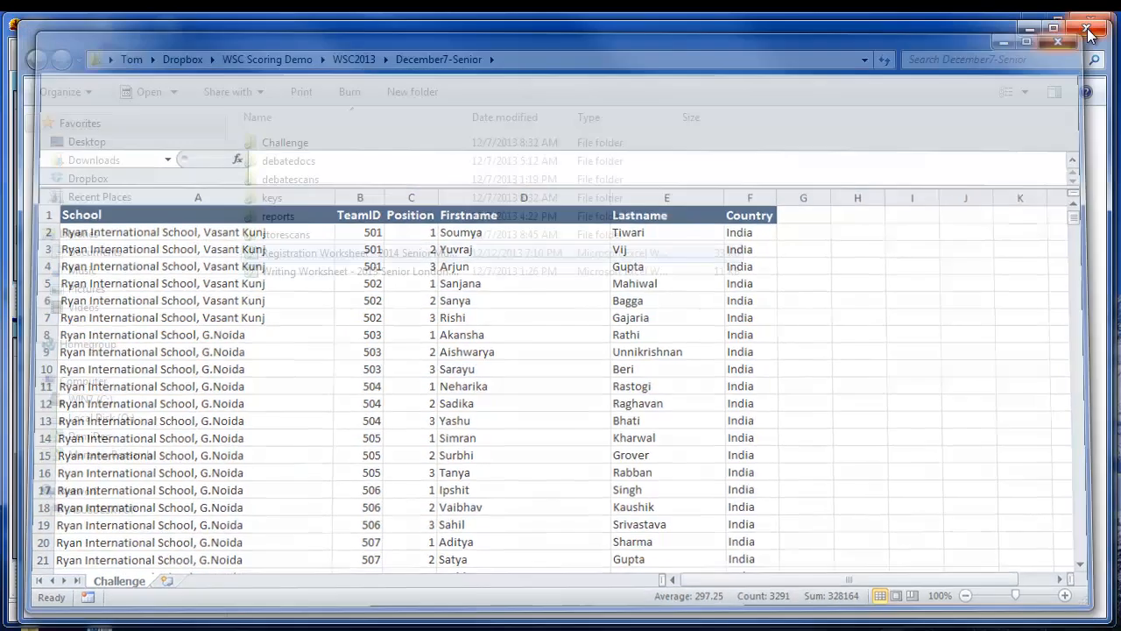
{"action": "left_click", "coordinate": [1098, 29]}
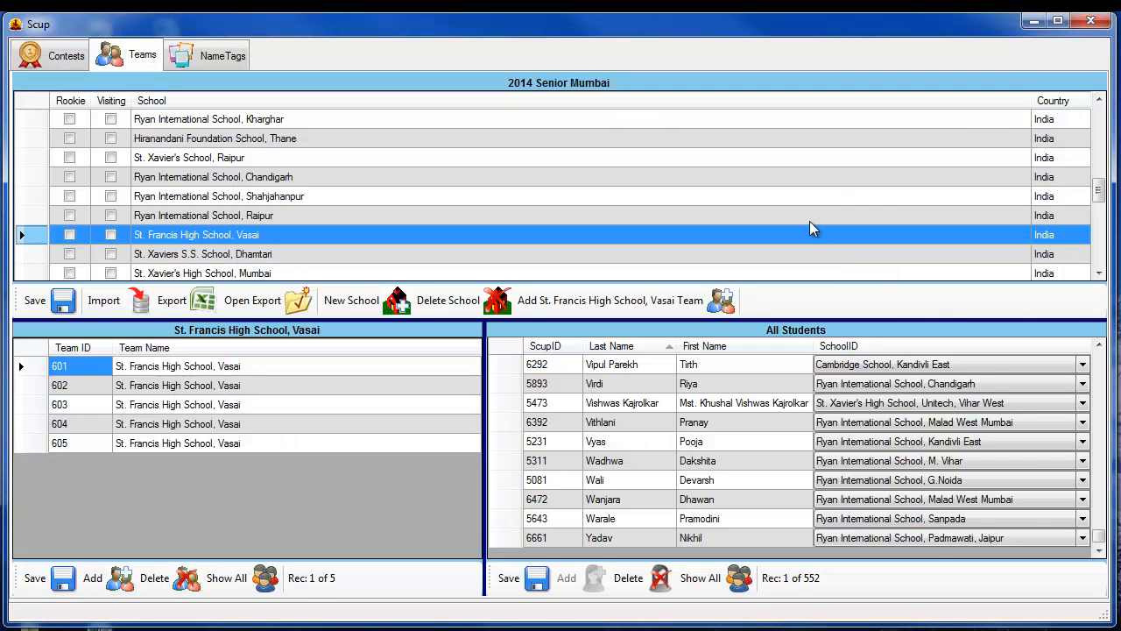
{"action": "left_click", "coordinate": [1086, 24]}
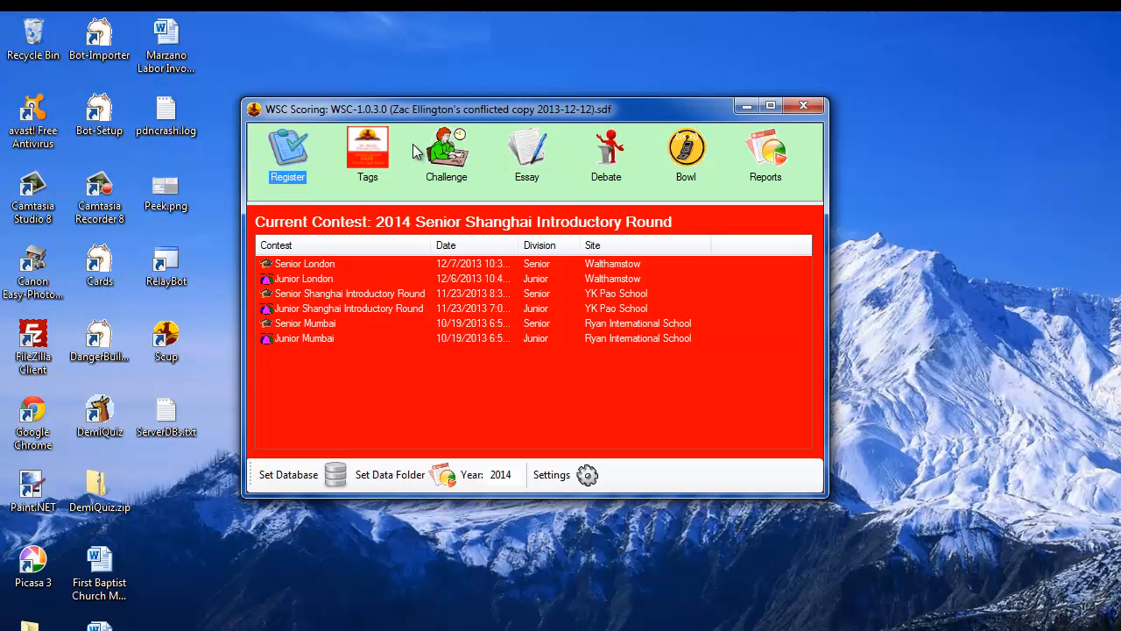
- Open the debate scoring and examine the compiled scores, the debate schedule and the schedule documents folder
{"action": "left_click", "coordinate": [627, 151]}
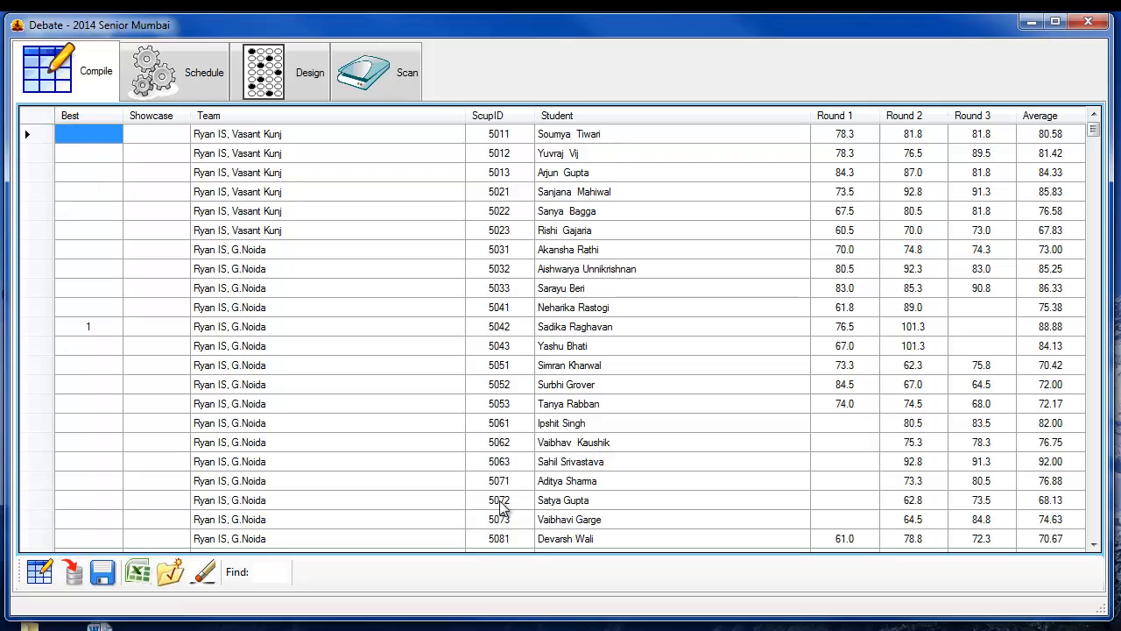
{"action": "left_click", "coordinate": [203, 86]}
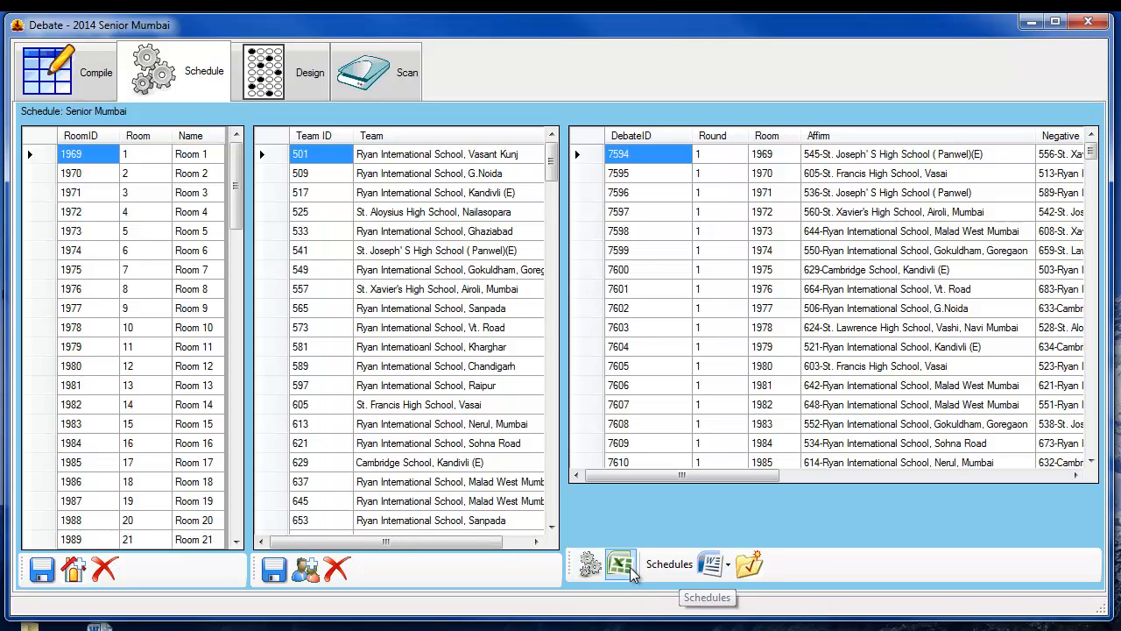
{"action": "left_click", "coordinate": [757, 568]}
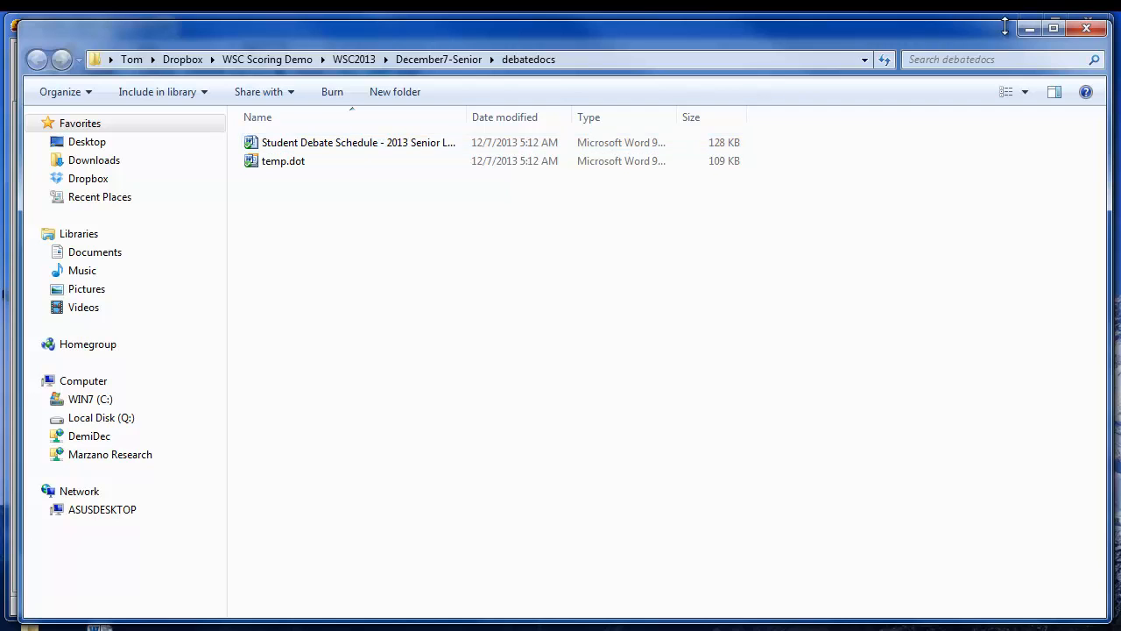
{"action": "left_click", "coordinate": [1086, 28]}
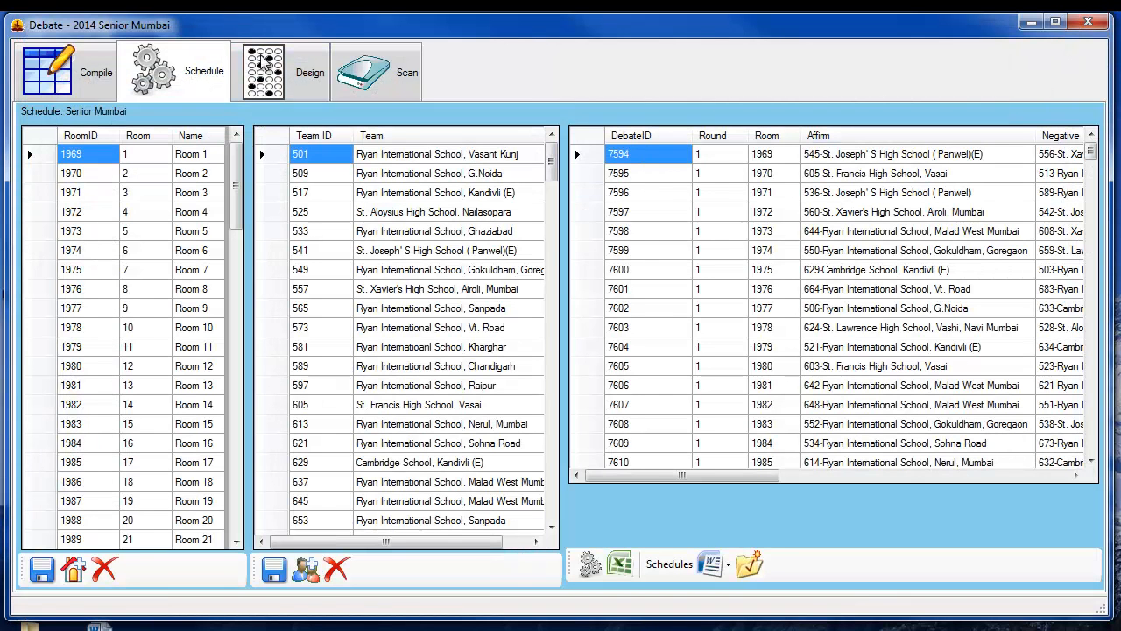
- Examine the debate's scoring multipliers and speaker bonuses, and the rows of scanned debate scores
{"action": "left_click", "coordinate": [309, 85]}
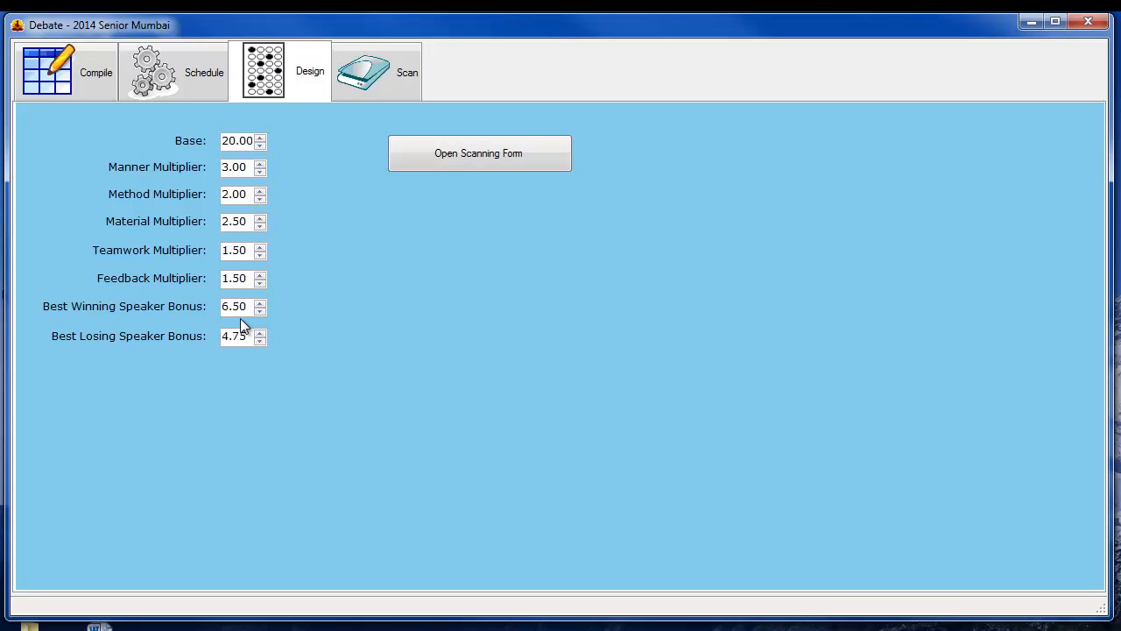
{"action": "left_click", "coordinate": [371, 75]}
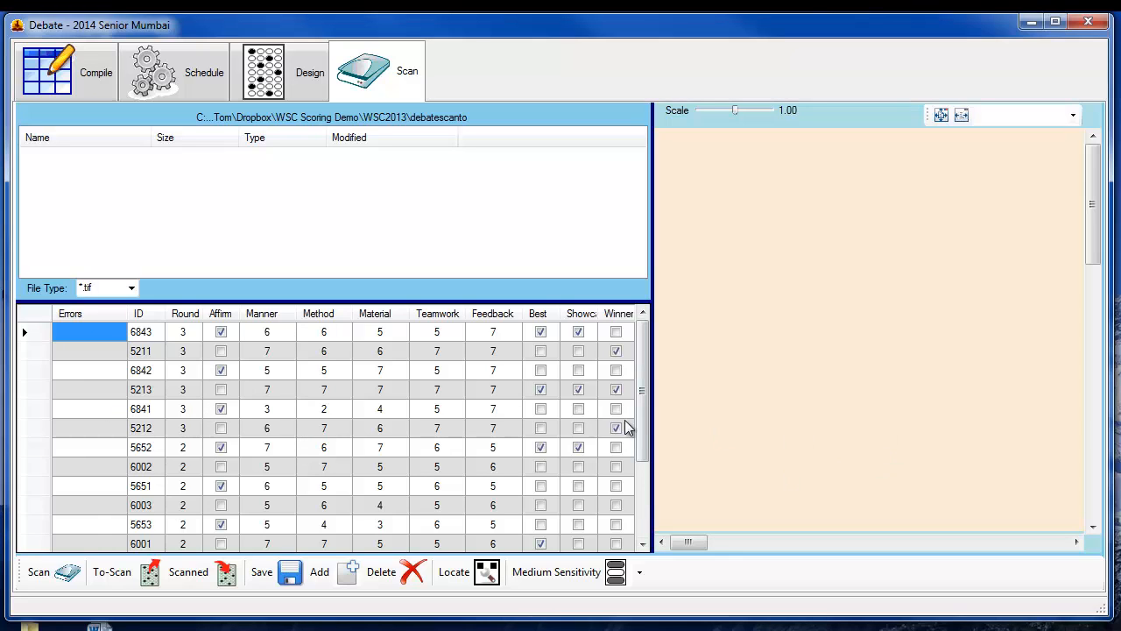
{"action": "left_click_drag", "start_coordinate": [644, 429], "coordinate": [638, 534]}
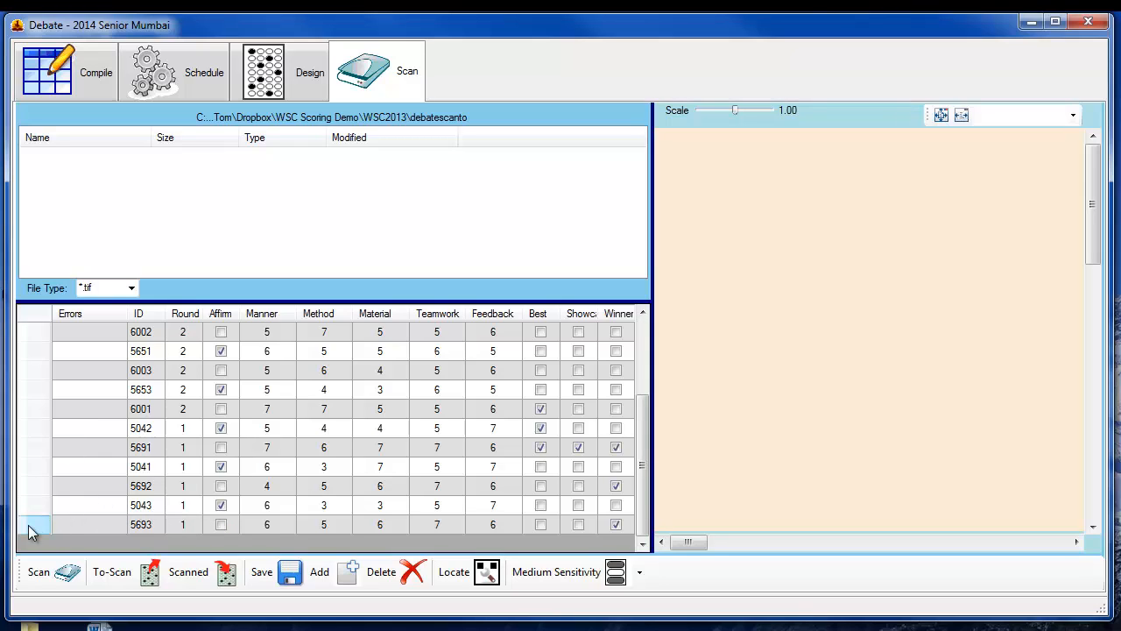
- Add a row to the scanned debate scores with a sample contestant ID and round 3, leaving Affirm unchecked
{"action": "left_click", "coordinate": [342, 574]}
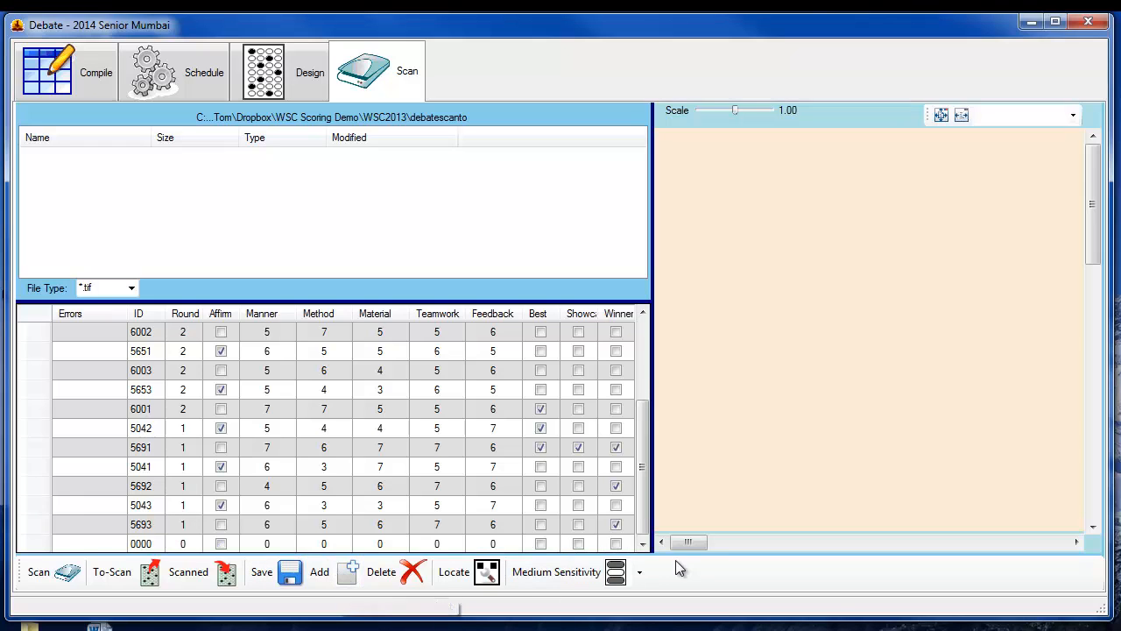
{"action": "left_click", "coordinate": [643, 548]}
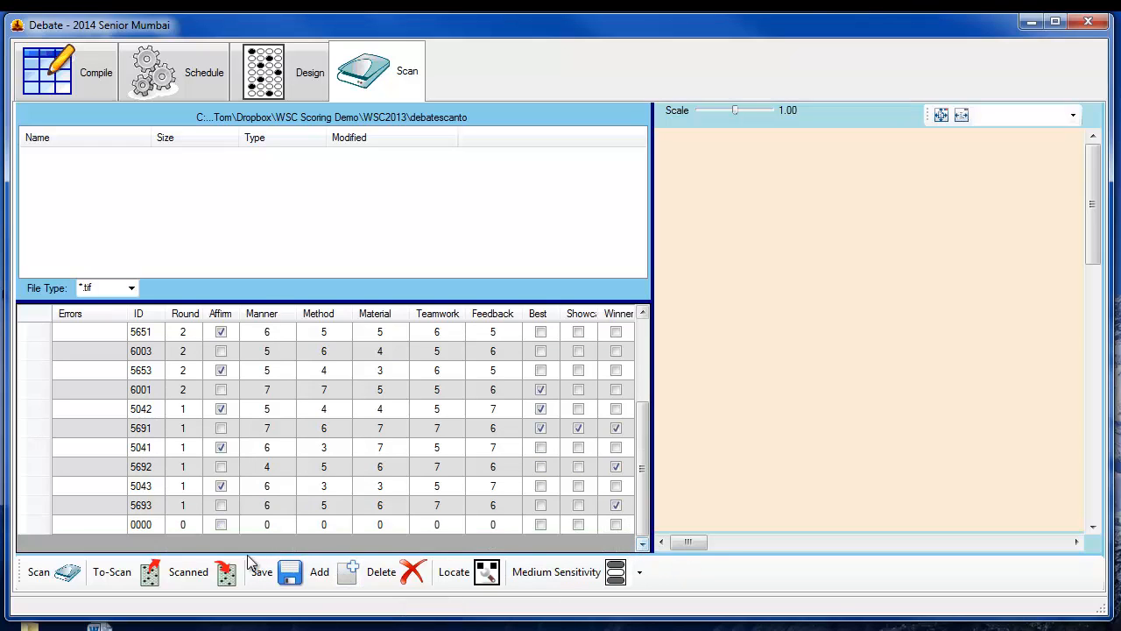
{"action": "left_click", "coordinate": [82, 518]}
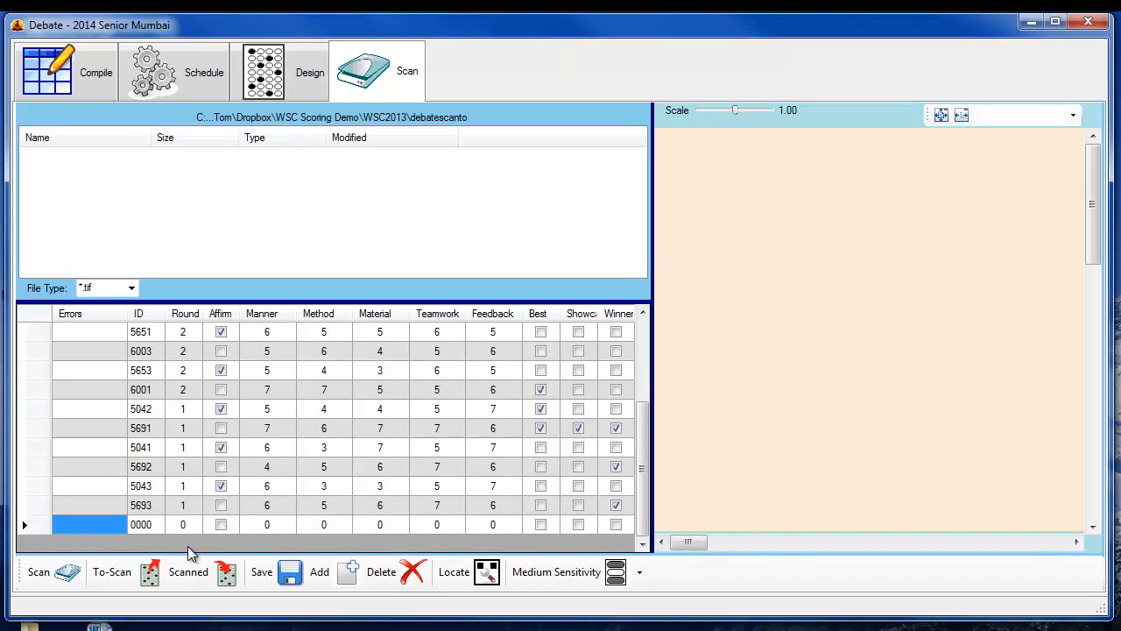
{"action": "key", "text": "Tab"}
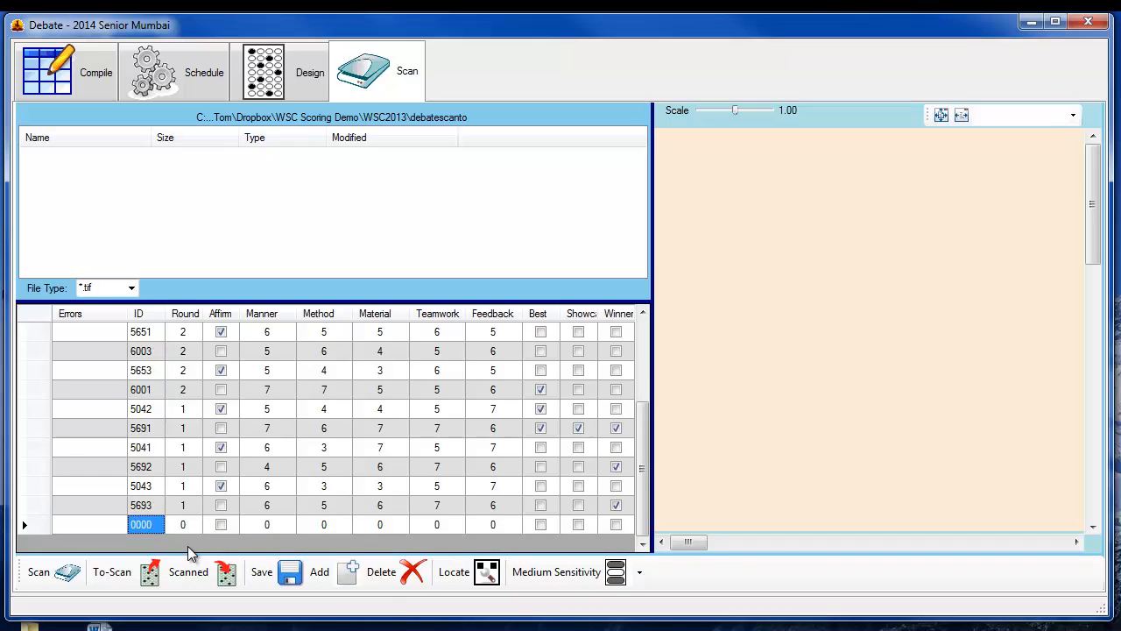
{"action": "type", "text": "5678"}
{"action": "key", "text": "Tab"}
{"action": "type", "text": "1"}
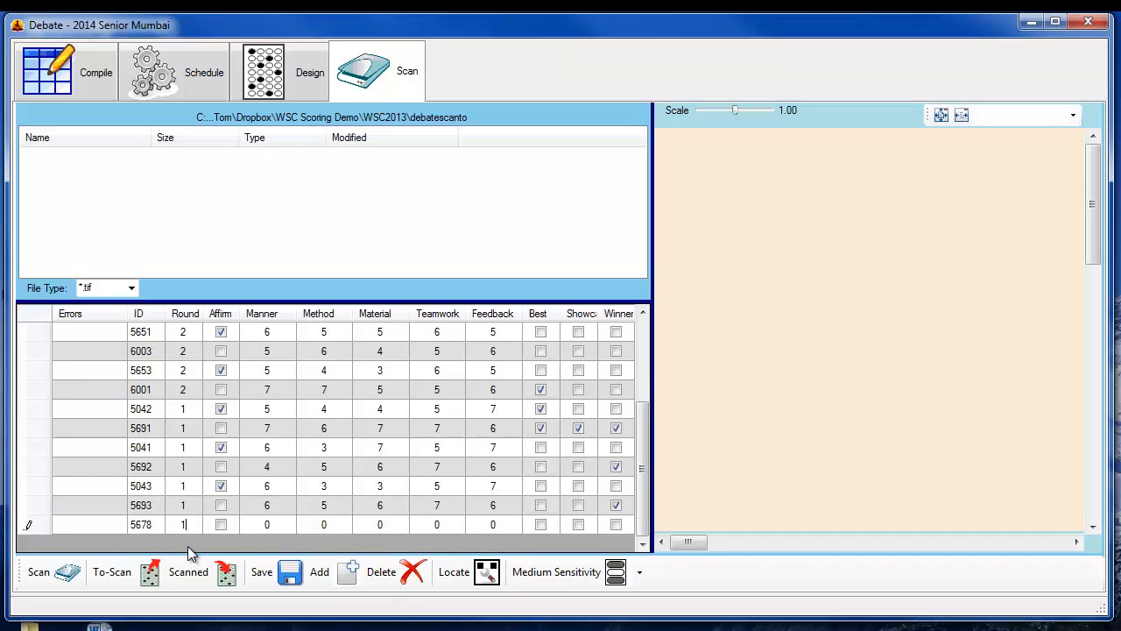
{"action": "type", "text": "3"}
{"action": "key", "text": "Tab"}
{"action": "key", "text": "space"}
{"action": "key", "text": "space"}
{"action": "key", "text": "Tab"}
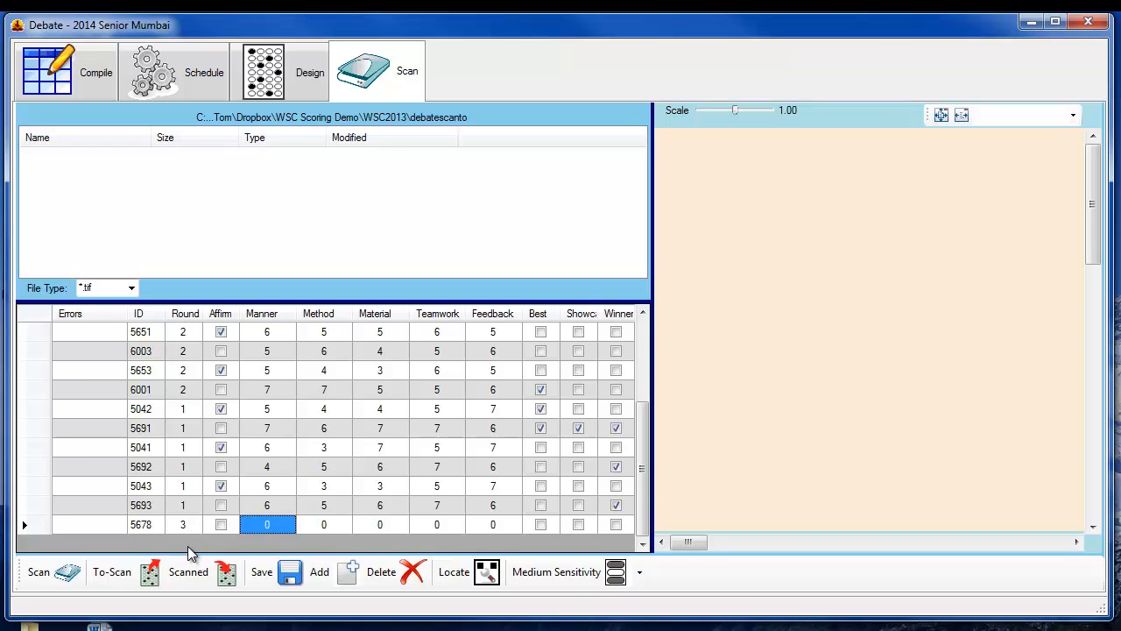
- Score the added row with Manner 5, Method 7, Material 6, Teamwork 4 and Feedback 6
{"action": "type", "text": "5"}
{"action": "key", "text": "Tab"}
{"action": "type", "text": "7"}
{"action": "key", "text": "Tab"}
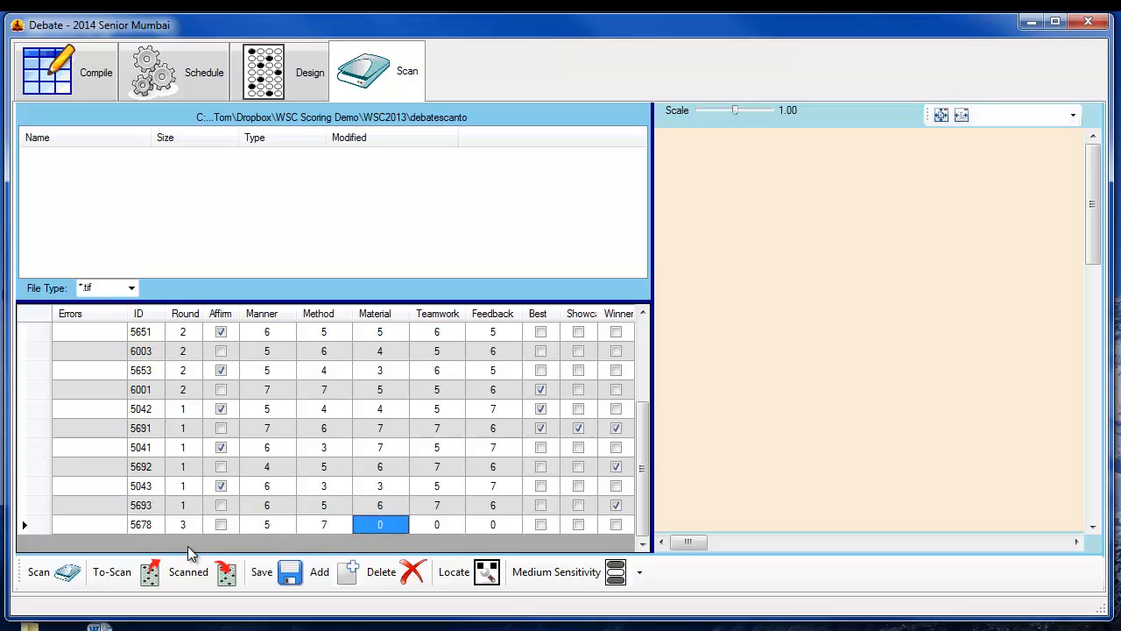
{"action": "type", "text": "6"}
{"action": "key", "text": "Tab"}
{"action": "type", "text": "4"}
{"action": "key", "text": "Tab"}
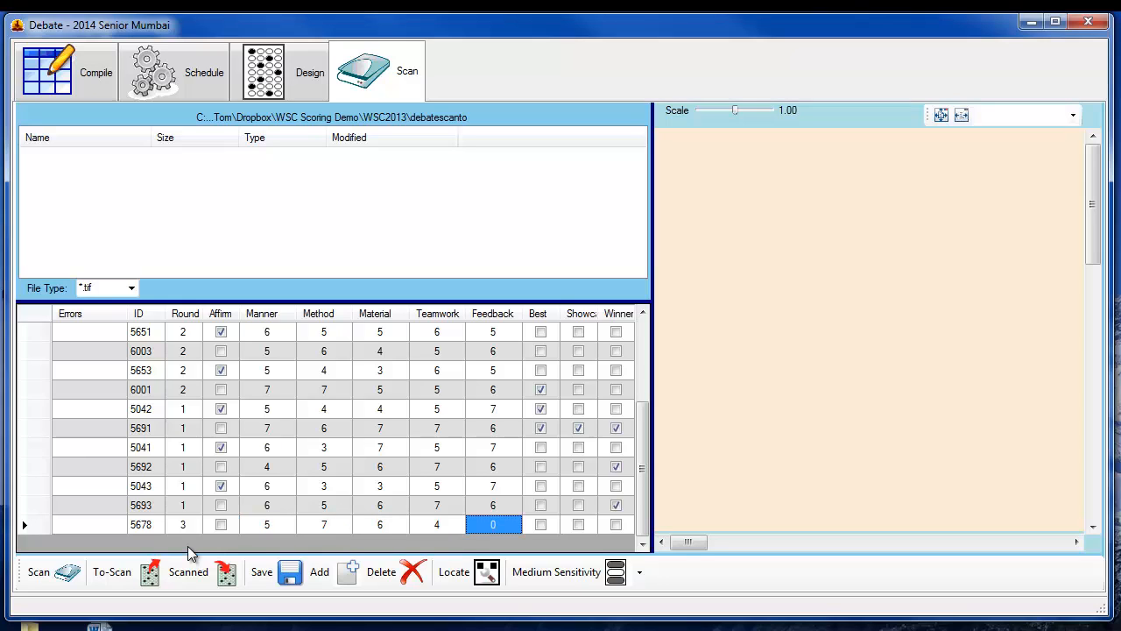
{"action": "type", "text": "6"}
{"action": "key", "text": "Tab"}
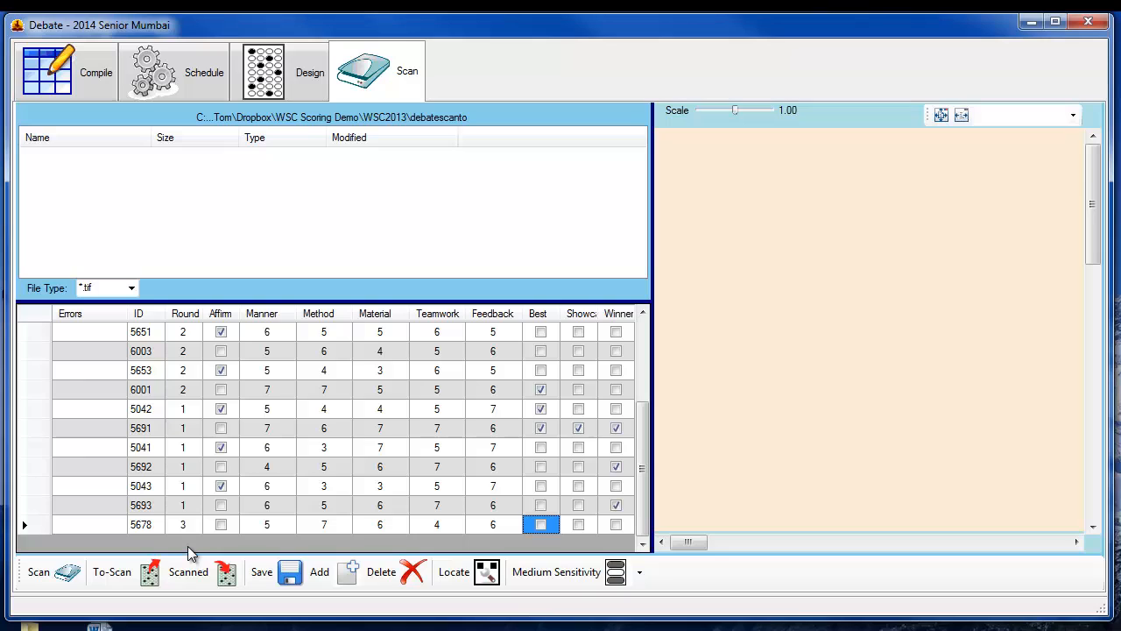
- Mark the added debate row as Best, Showcase and Winner
{"action": "key", "text": "space"}
{"action": "key", "text": "Tab"}
{"action": "key", "text": "space"}
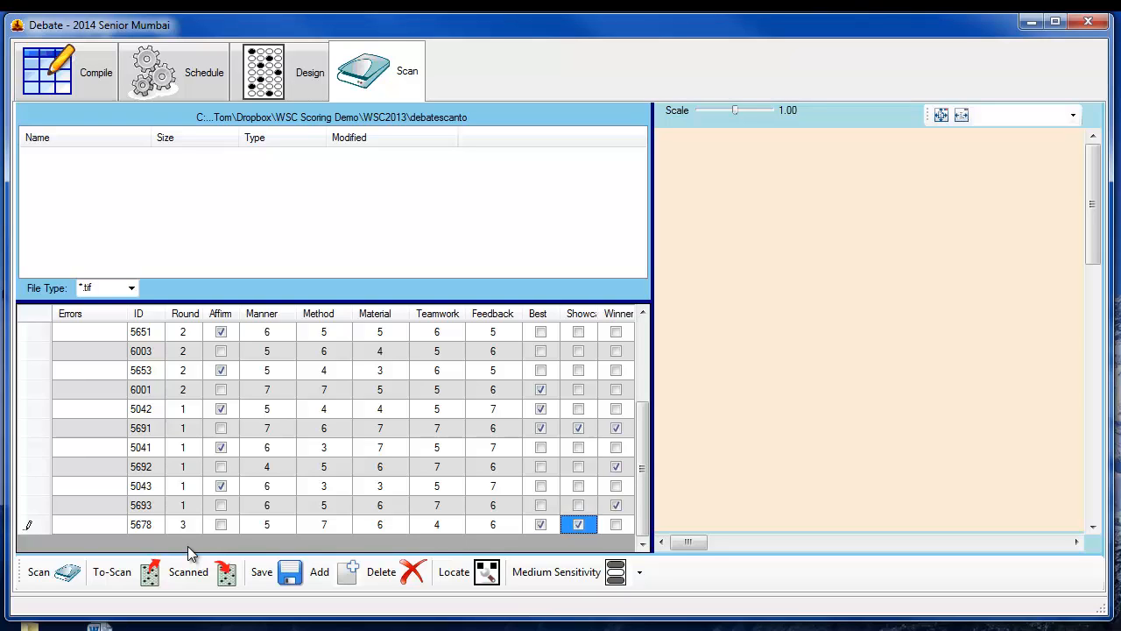
{"action": "key", "text": "Tab"}
{"action": "key", "text": "space"}
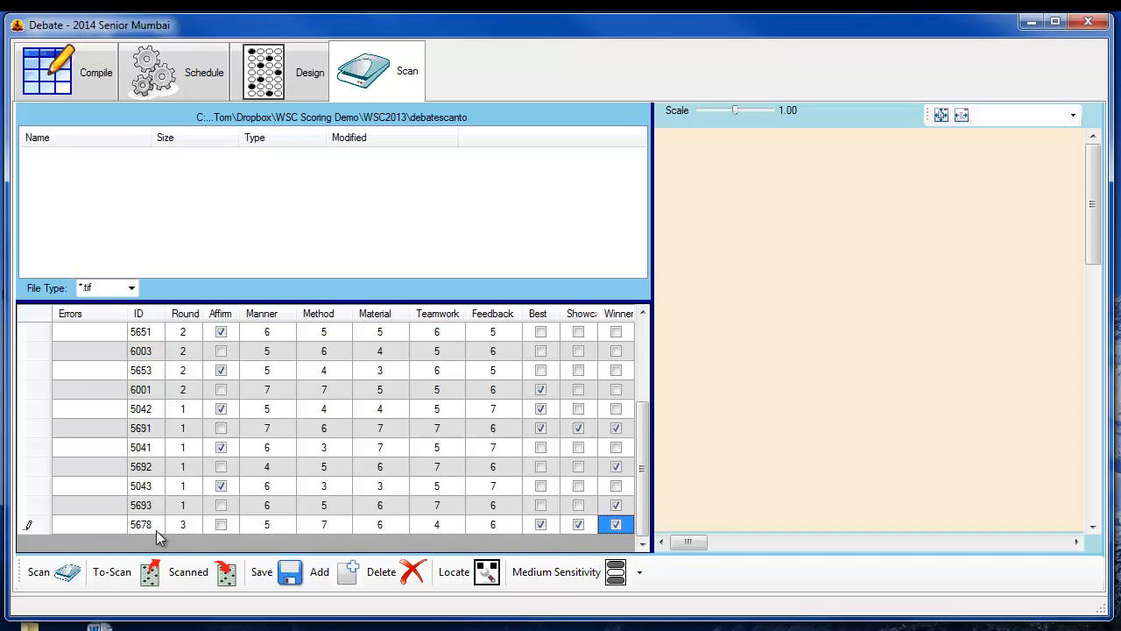
- Check the compiled debate scores, and delete the manually added round 3 row from the scanned scores
{"action": "left_click", "coordinate": [78, 89]}
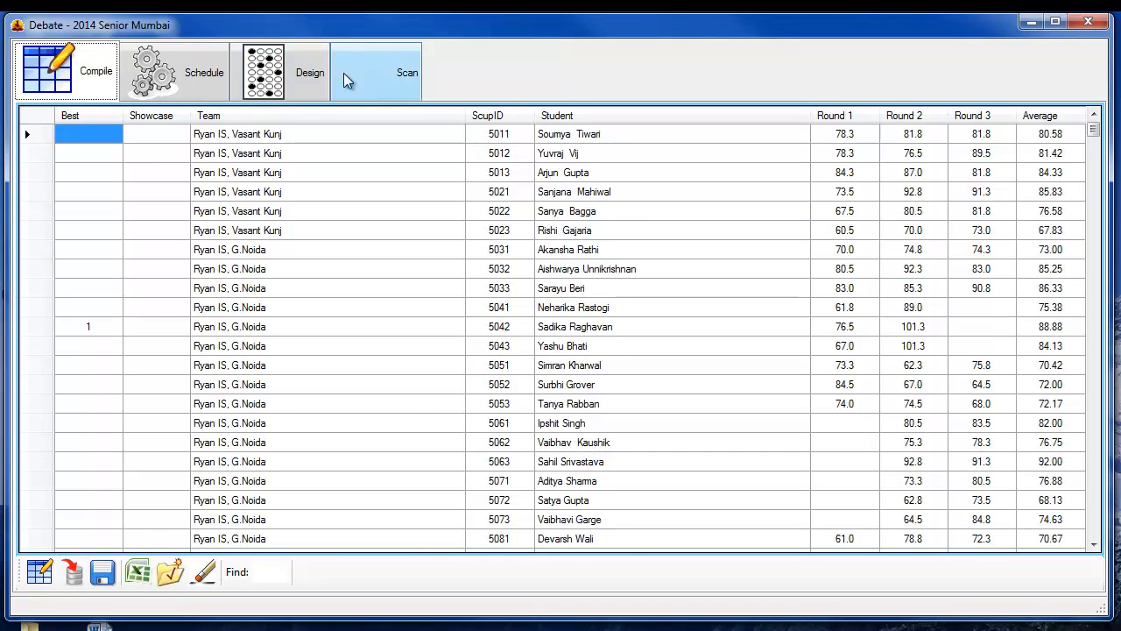
{"action": "left_click", "coordinate": [376, 72]}
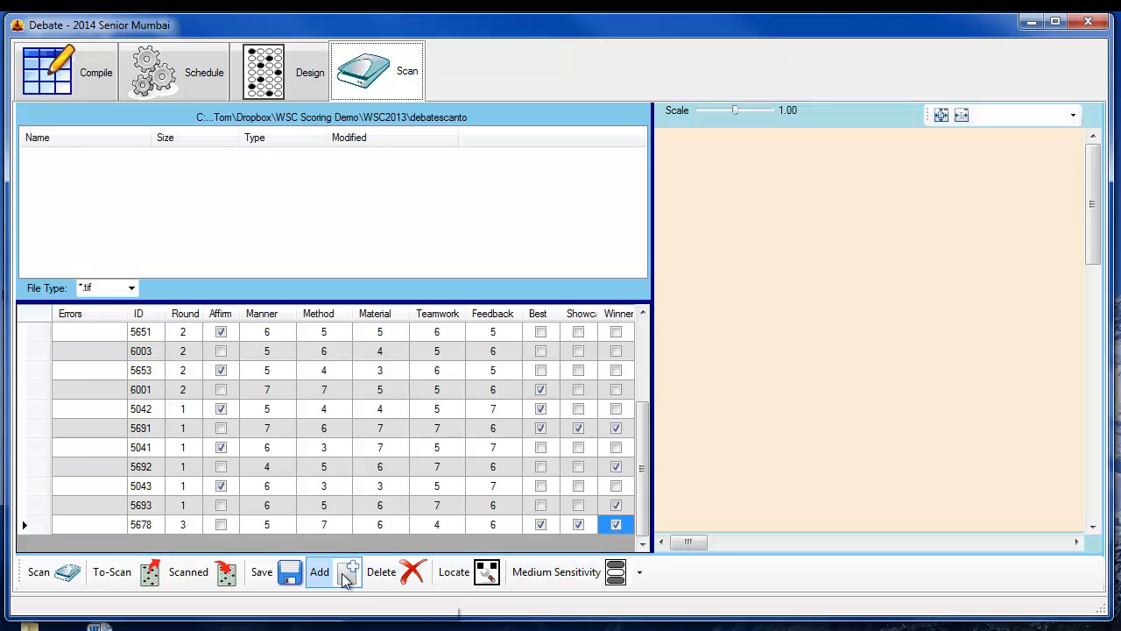
{"action": "left_click", "coordinate": [26, 528]}
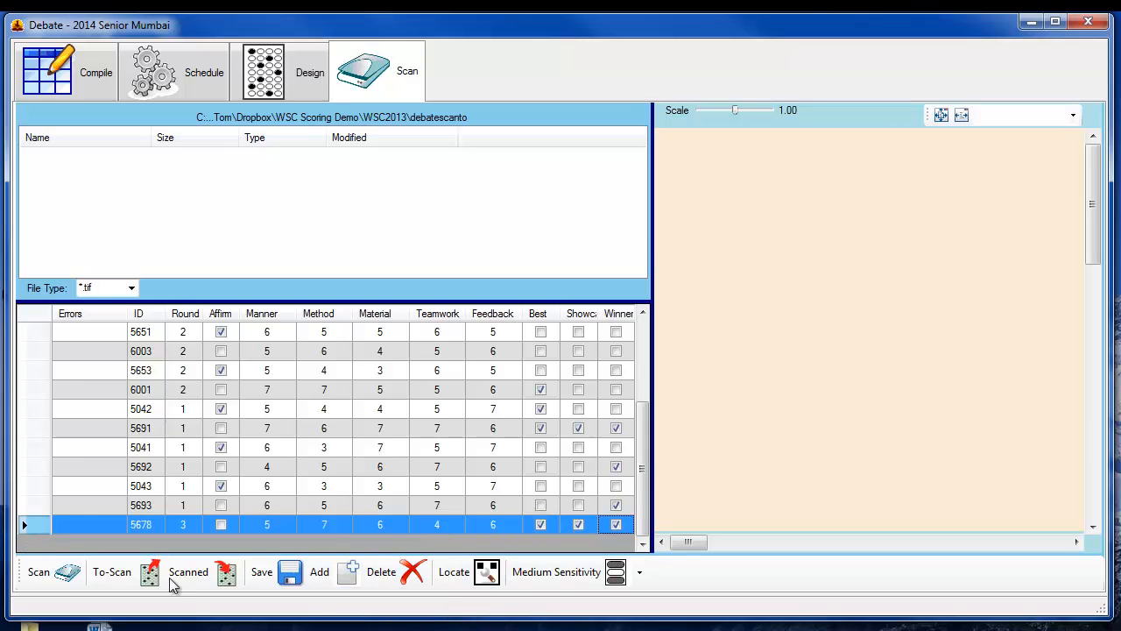
{"action": "left_click", "coordinate": [393, 572]}
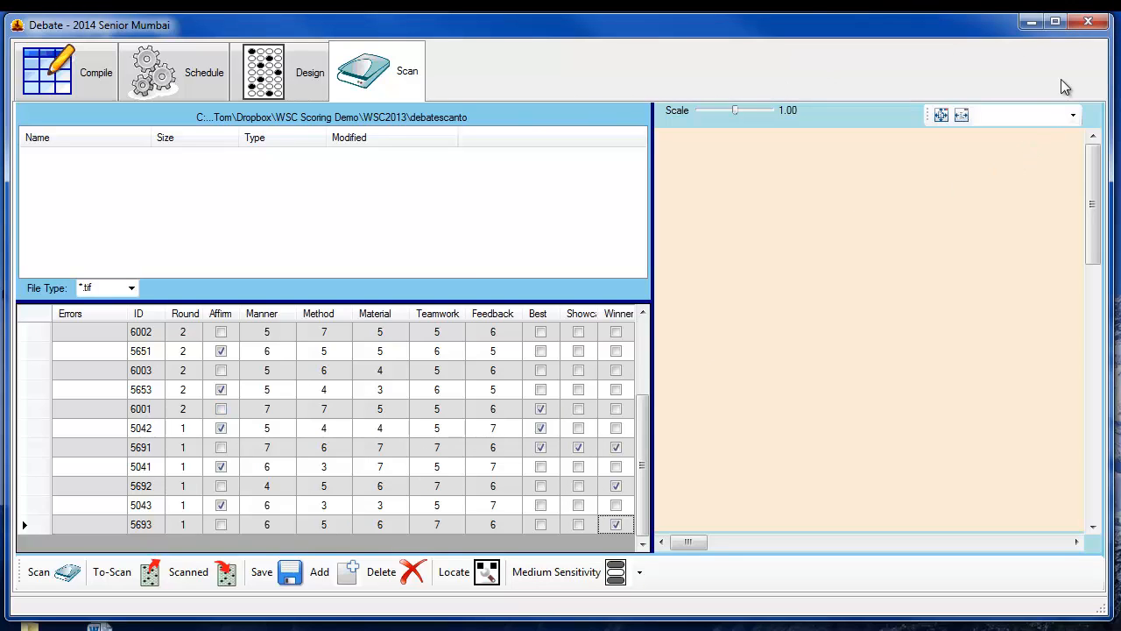
- Close the debate window, and reopen debate scoring with Senior Mumbai as the current contest
{"action": "left_click", "coordinate": [1082, 30]}
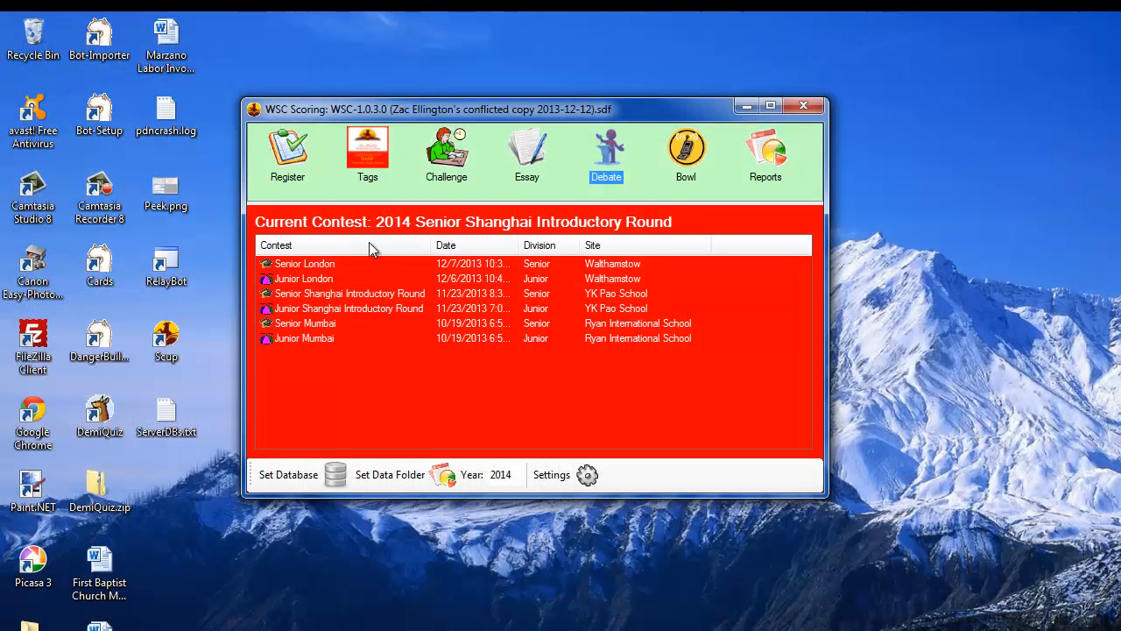
{"action": "left_click", "coordinate": [308, 324]}
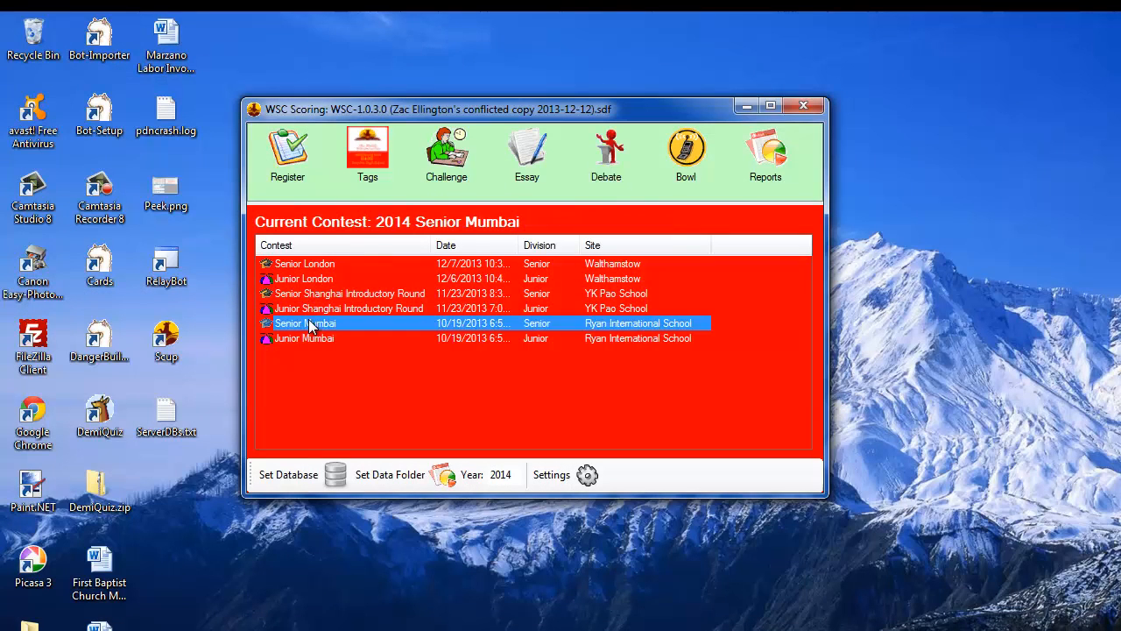
{"action": "left_click", "coordinate": [601, 158]}
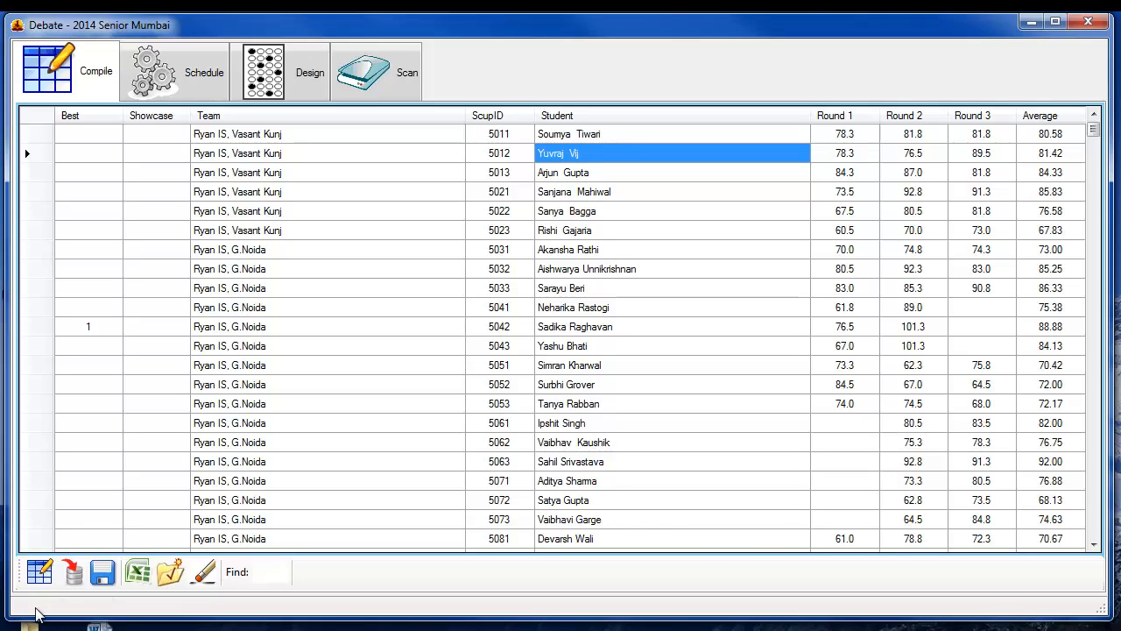
- Export the compiled debate scores to Excel, overwriting Debate Worksheet - 2014 Senior Mumbai.xlsx, and close the debate window
{"action": "left_click", "coordinate": [126, 582]}
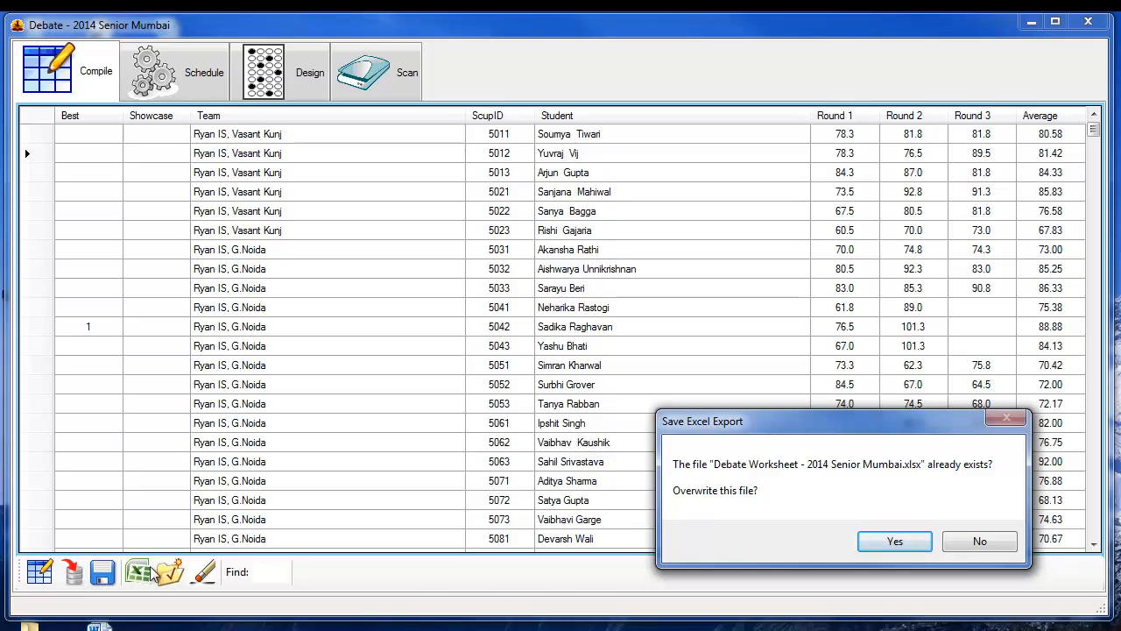
{"action": "left_click", "coordinate": [870, 543]}
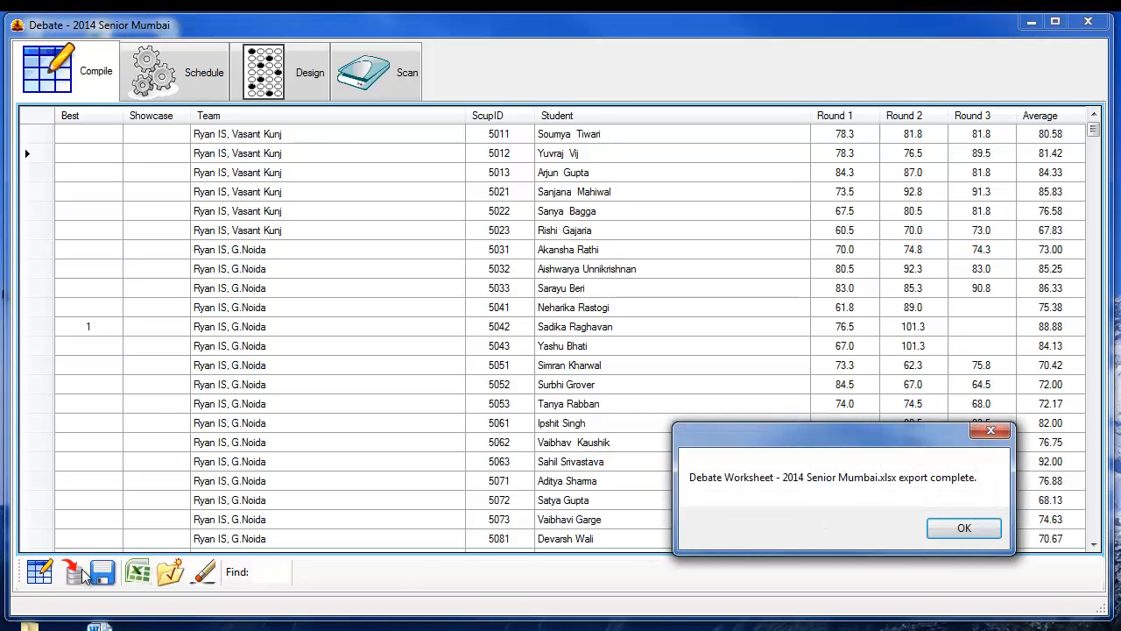
{"action": "left_click", "coordinate": [964, 531]}
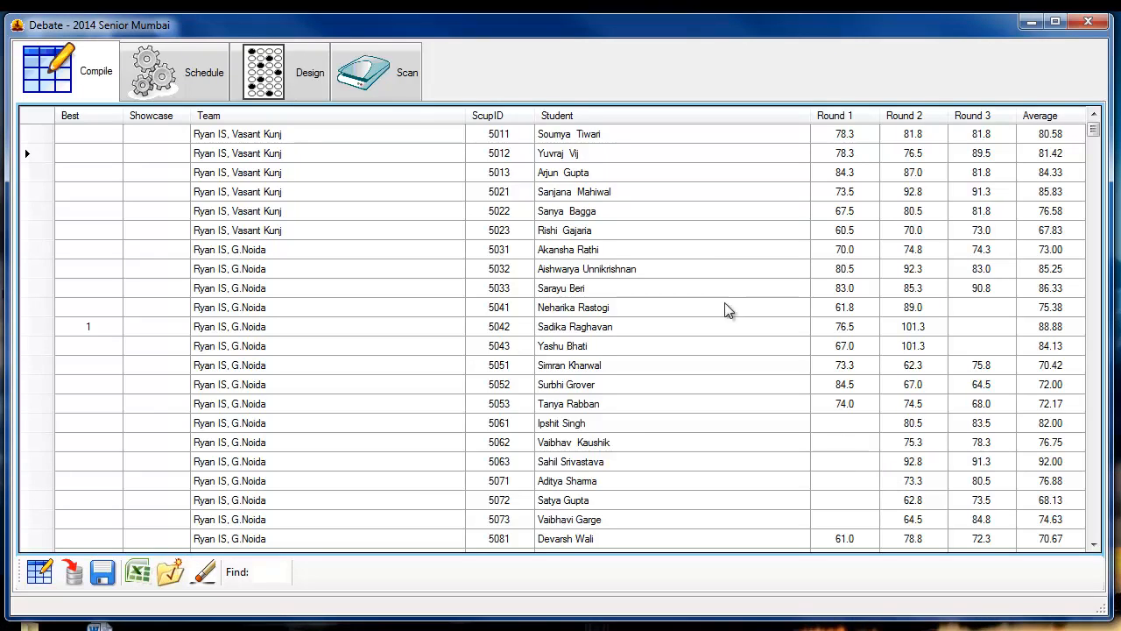
{"action": "left_click", "coordinate": [1092, 22]}
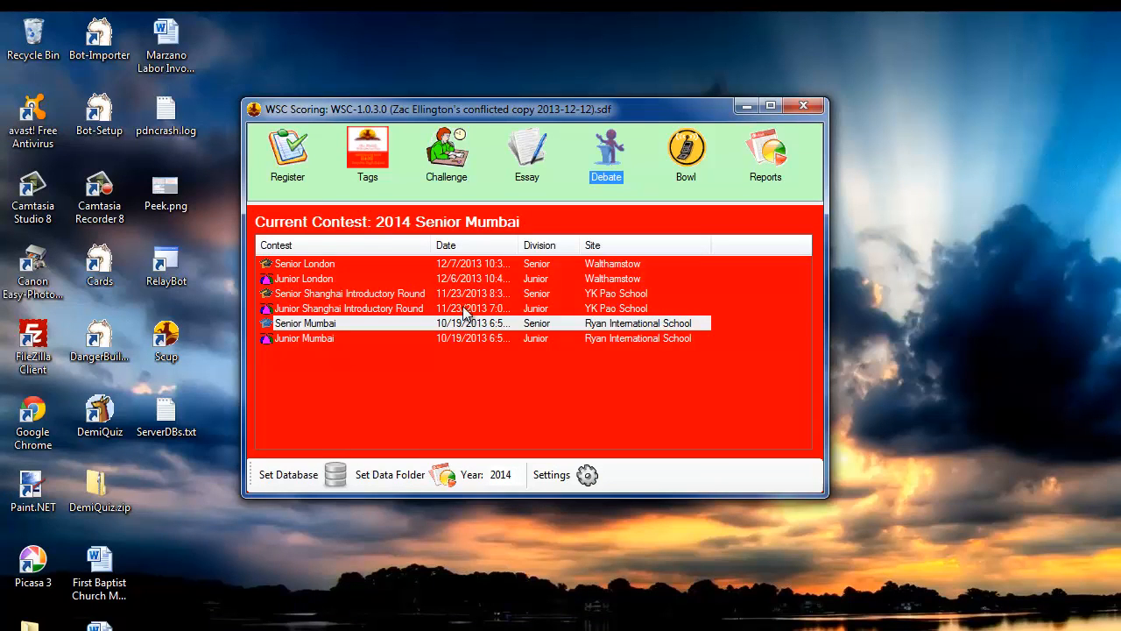
- Open the registered teams and examine the import field matching, cancelling the import and closing registration
{"action": "left_click", "coordinate": [300, 153]}
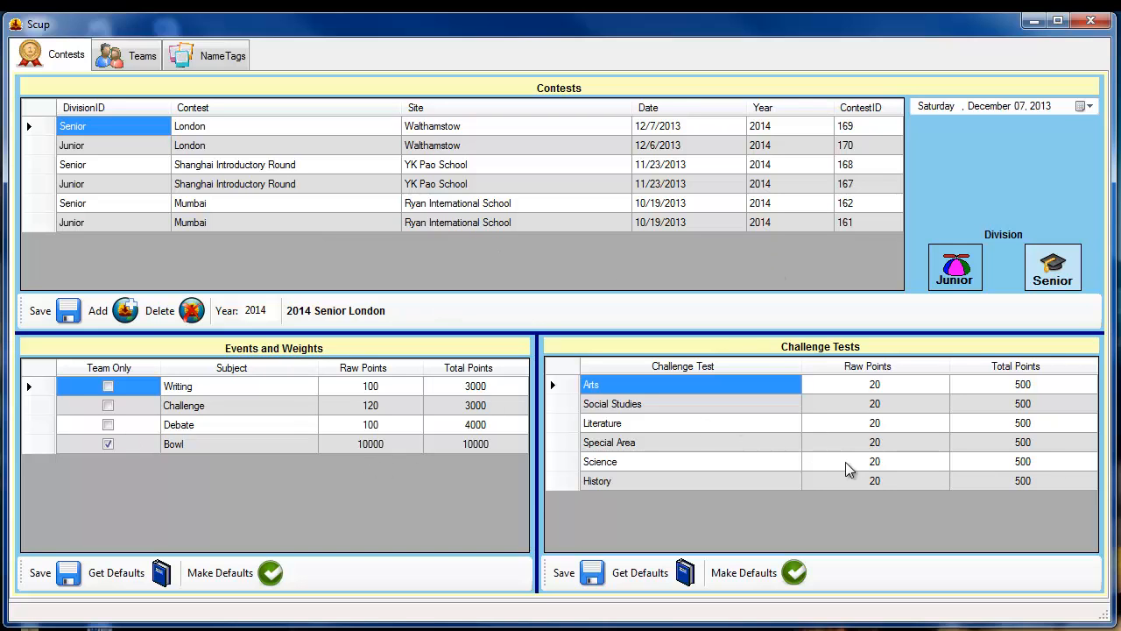
{"action": "left_click", "coordinate": [116, 54]}
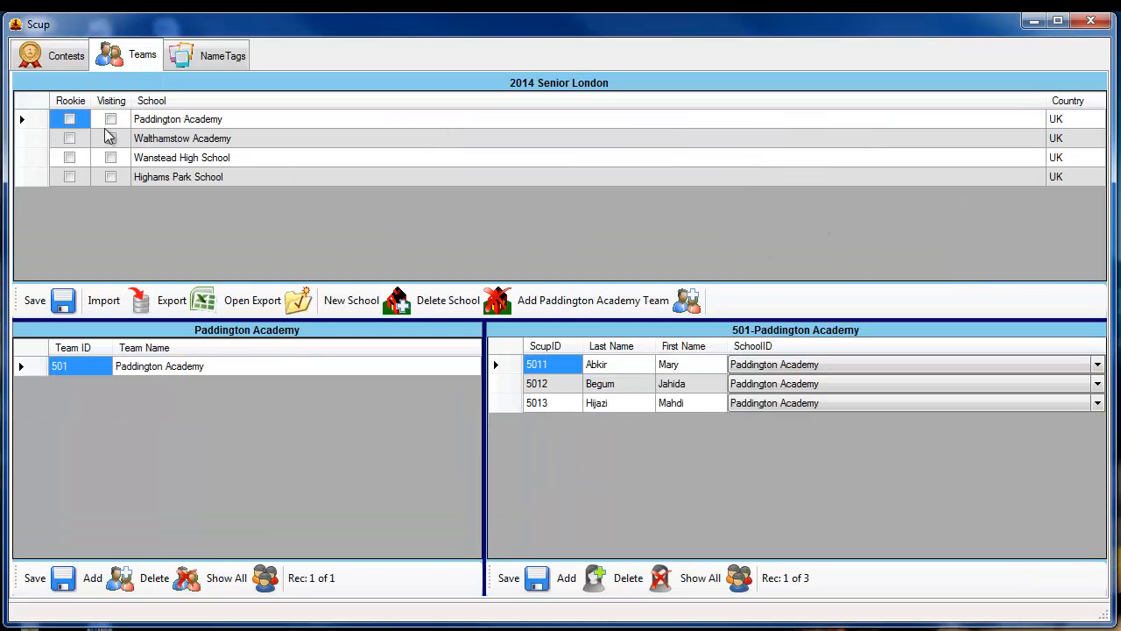
{"action": "left_click", "coordinate": [98, 301]}
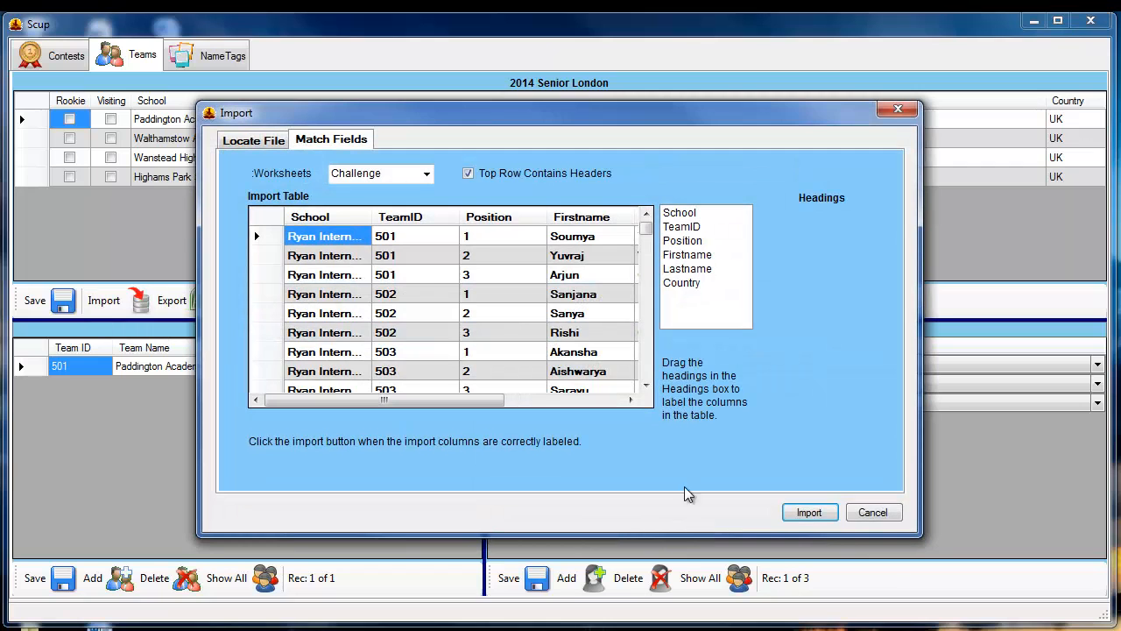
{"action": "left_click", "coordinate": [877, 515]}
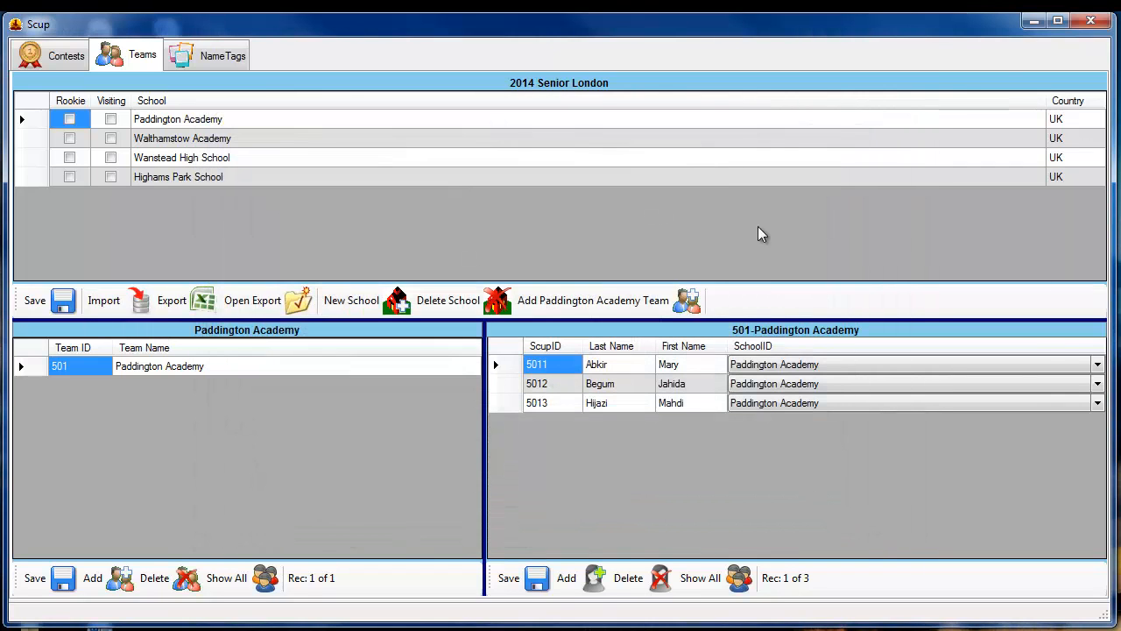
{"action": "left_click", "coordinate": [1080, 22]}
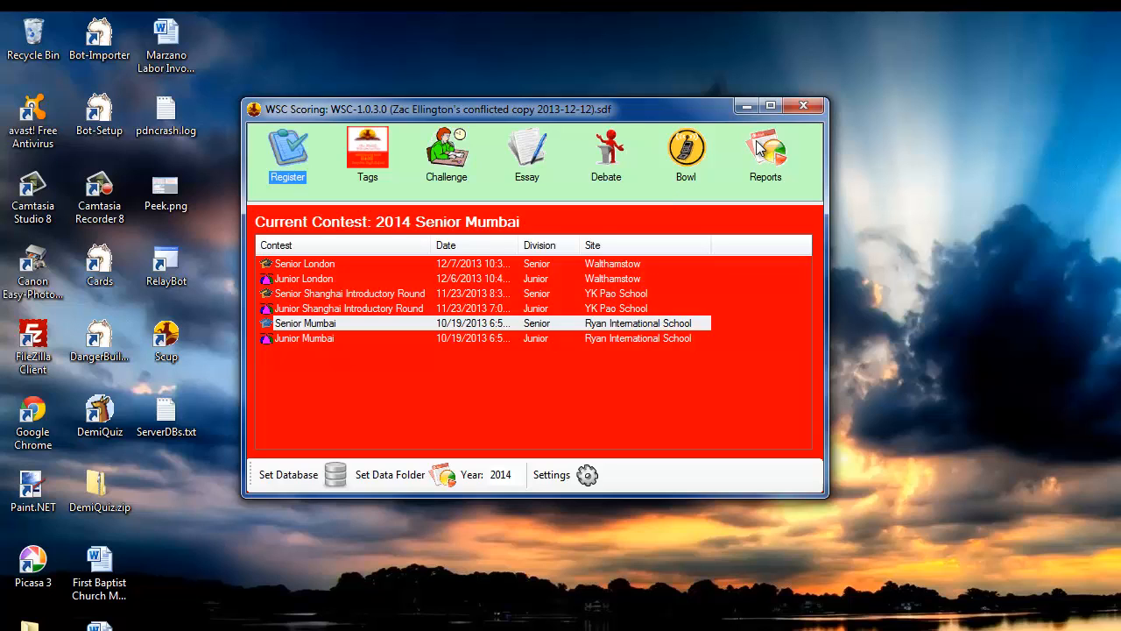
- Try to open the essay scores with the current database, and close the essay window
{"action": "left_click", "coordinate": [527, 154]}
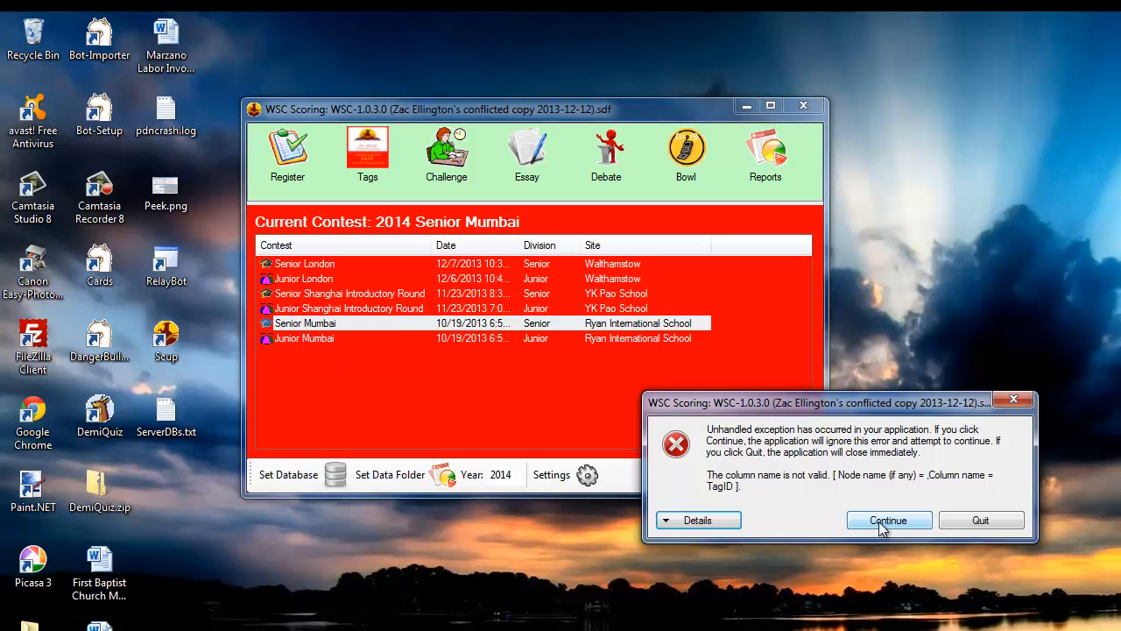
{"action": "left_click", "coordinate": [1014, 400]}
{"action": "left_click", "coordinate": [1087, 24]}
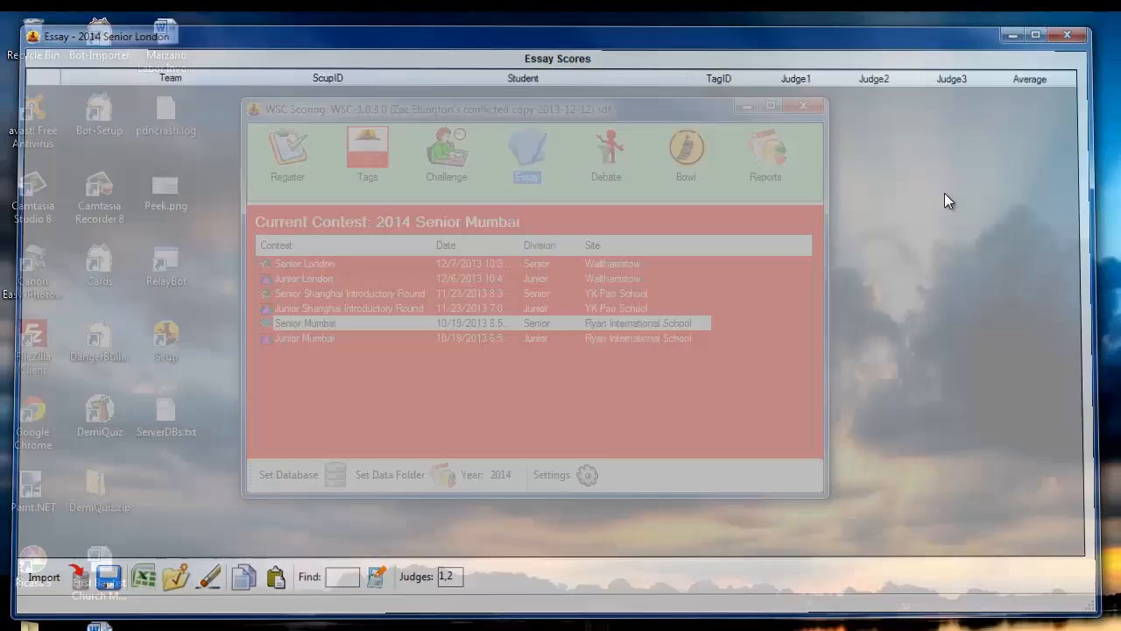
- Change the scoring database to WSC-1.0.3.0.sdf in the WSC Scoring Demo folder
{"action": "left_click", "coordinate": [294, 467]}
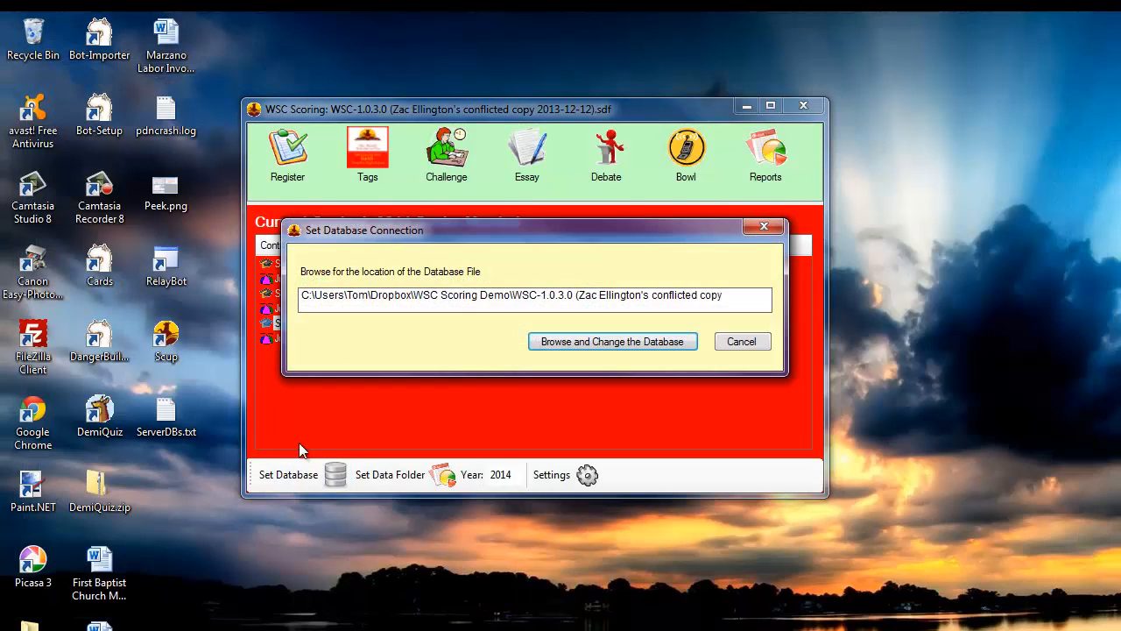
{"action": "left_click", "coordinate": [552, 340]}
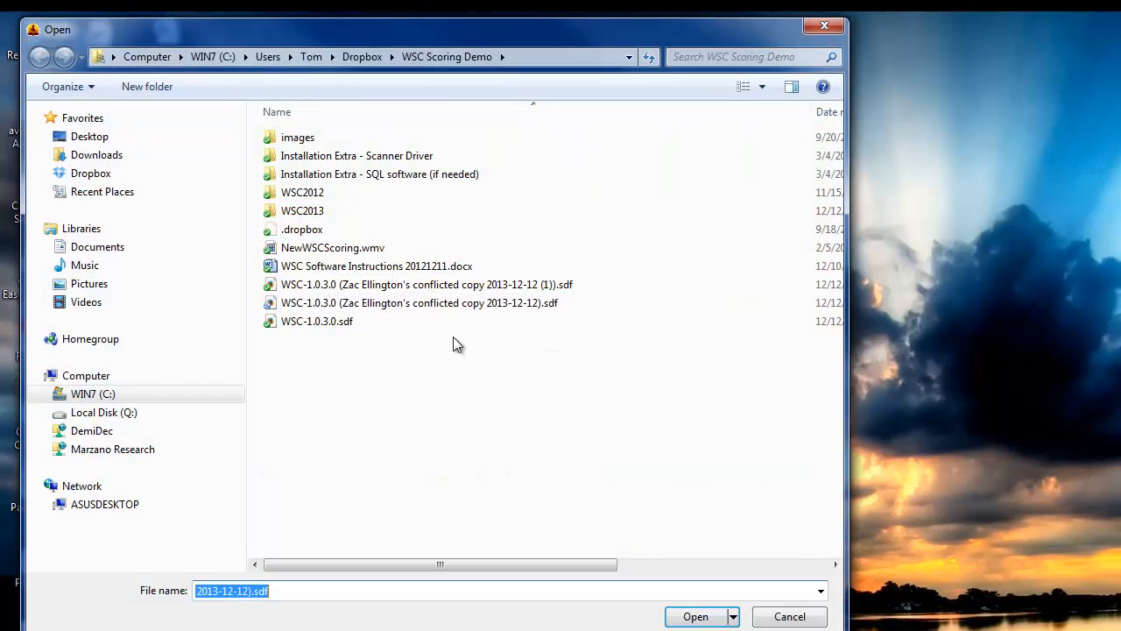
{"action": "left_click", "coordinate": [338, 322]}
{"action": "left_click", "coordinate": [696, 616]}
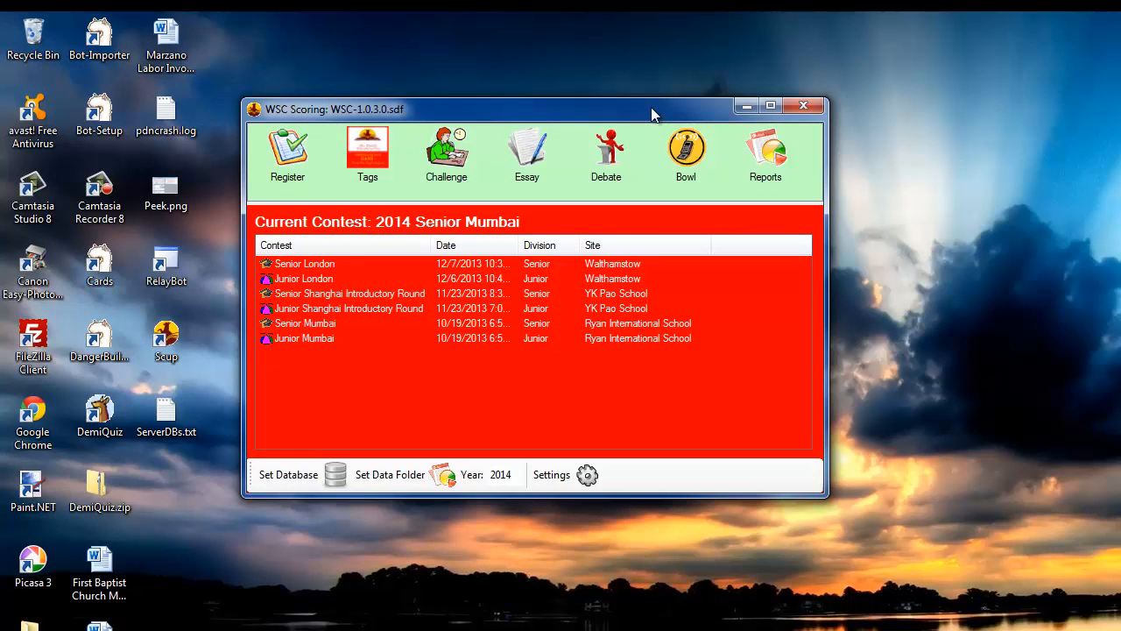
{"action": "left_click_drag", "start_coordinate": [651, 107], "coordinate": [640, 107]}
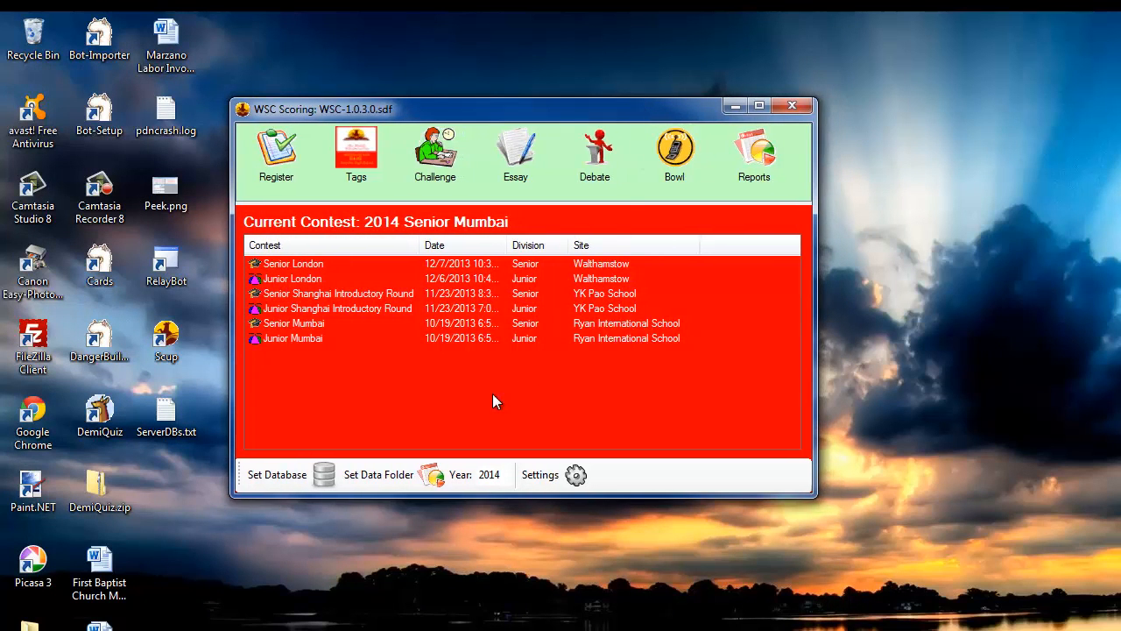
- Open the essay scores and find a Wanstead High School student by contestant ID
{"action": "left_click", "coordinate": [520, 154]}
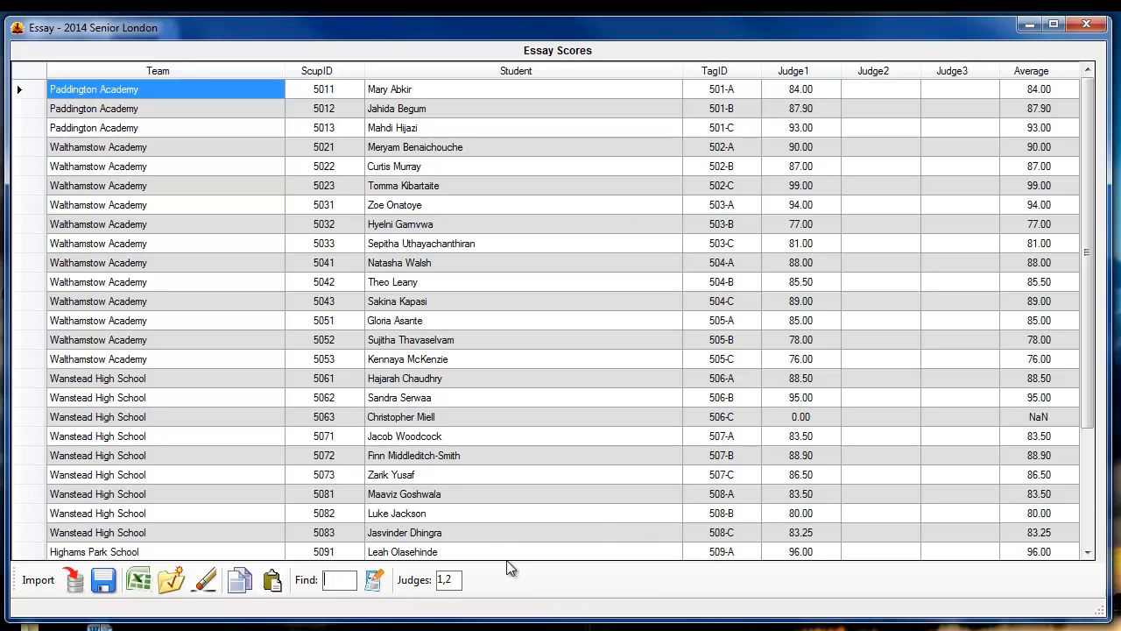
{"action": "type", "text": "5072"}
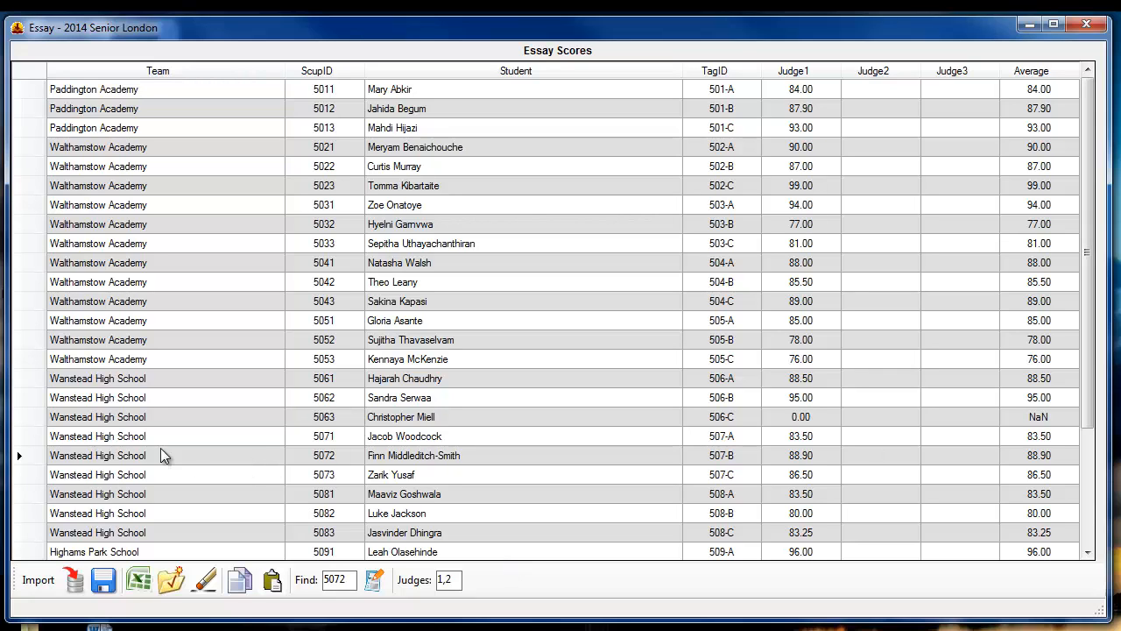
- Try looking up another student by contestant ID in the Senior London essay scores, and close the essay window
{"action": "left_click", "coordinate": [878, 454]}
{"action": "key", "text": "Return"}
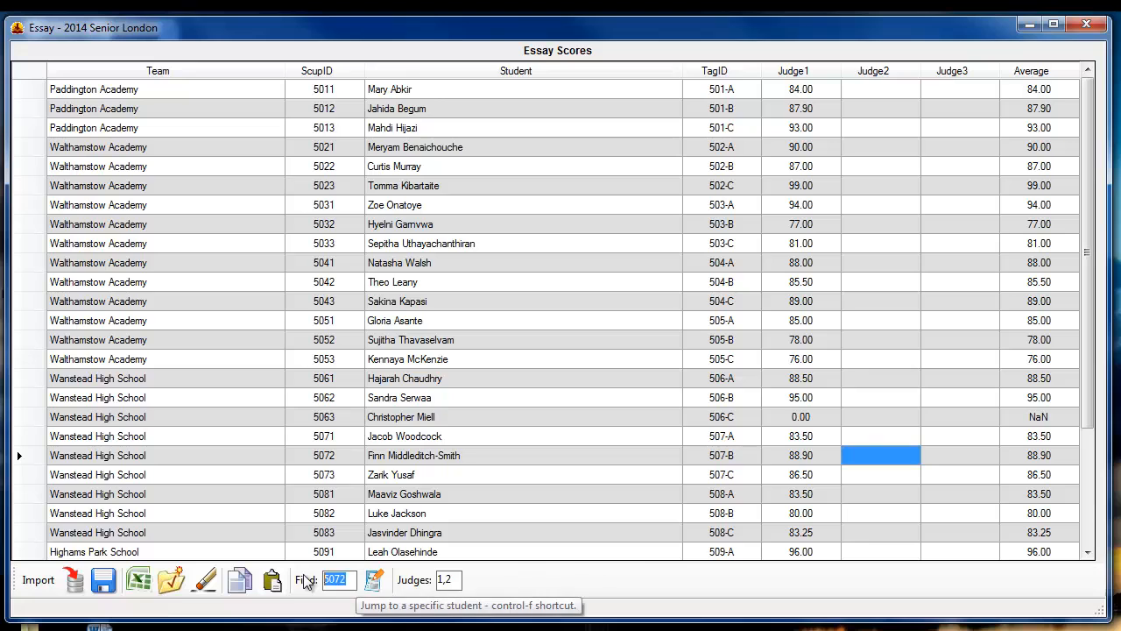
{"action": "key", "text": "BackSpace"}
{"action": "type", "text": "51"}
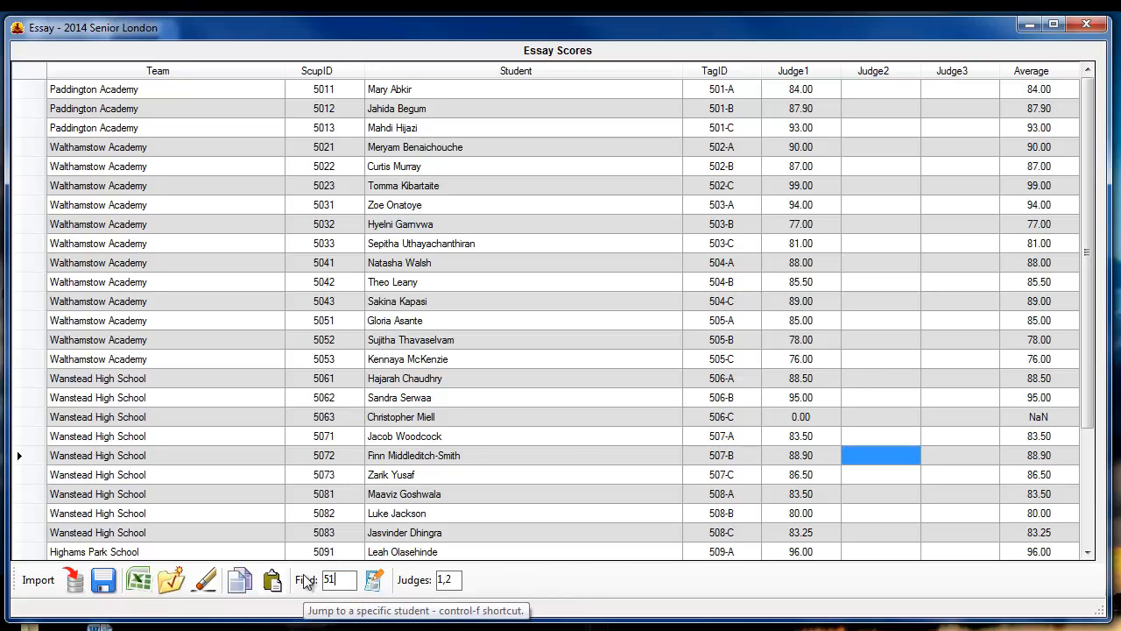
{"action": "type", "text": "81"}
{"action": "key", "text": "BackSpace"}
{"action": "key", "text": "BackSpace"}
{"action": "key", "text": "BackSpace"}
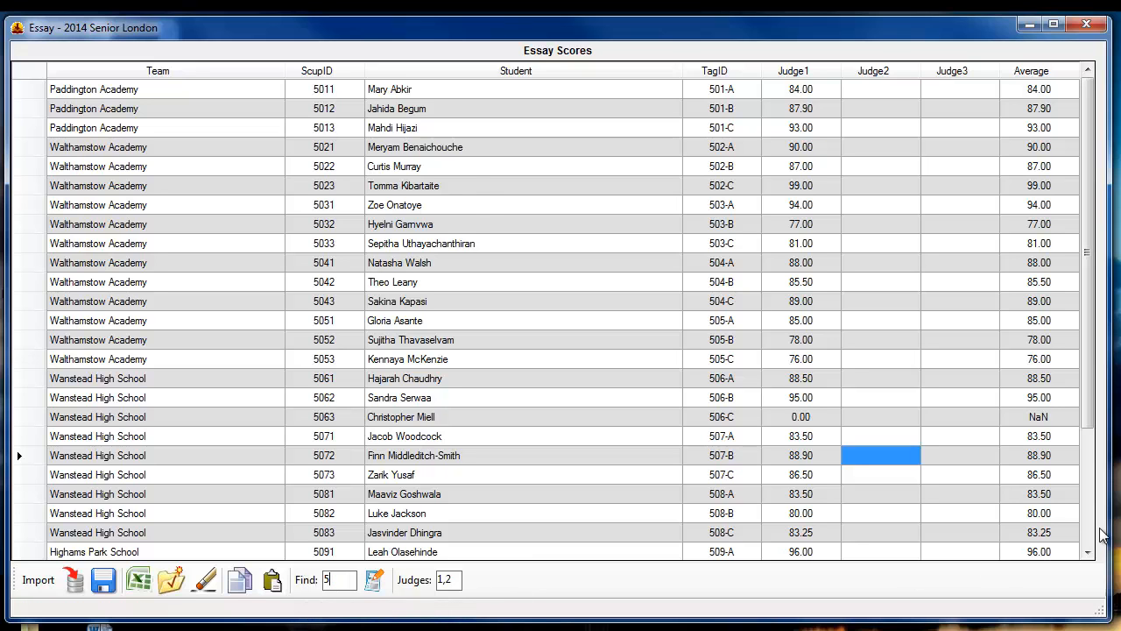
{"action": "left_click", "coordinate": [1086, 534]}
{"action": "left_click_drag", "start_coordinate": [1086, 532], "coordinate": [1091, 309]}
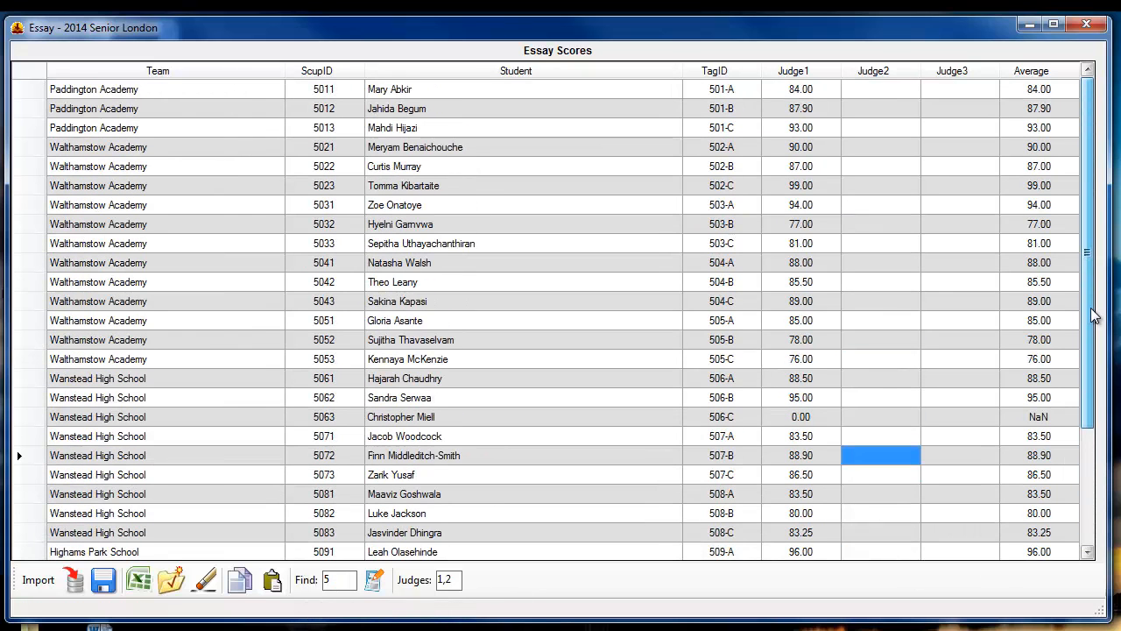
{"action": "left_click", "coordinate": [1085, 27]}
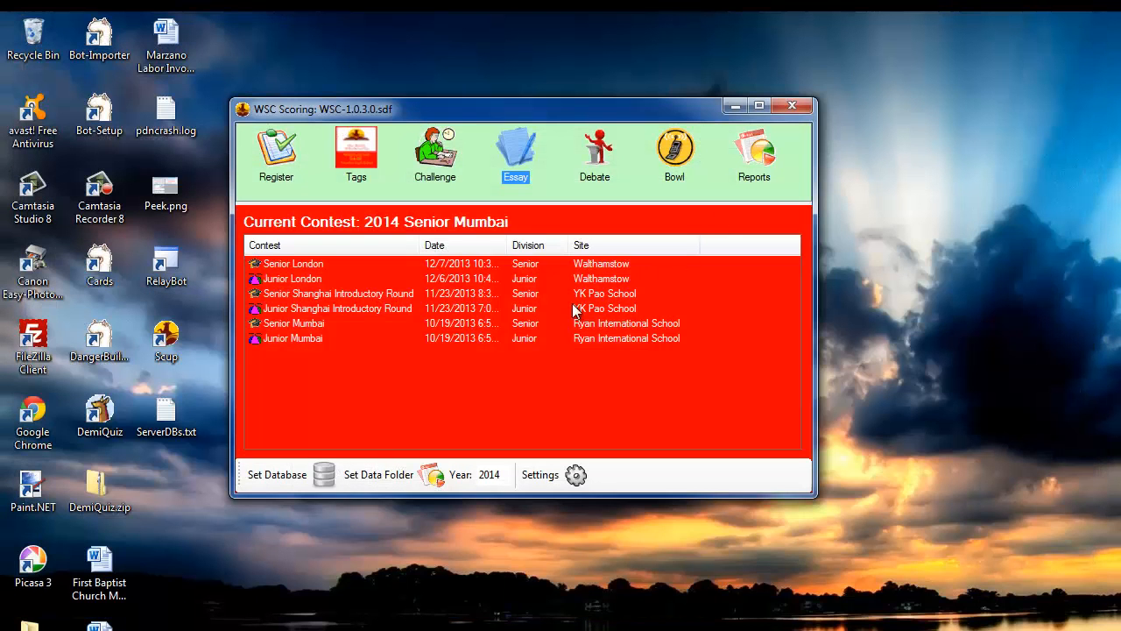
- Select the Senior Mumbai contest, open its essay scores and find a student by contestant ID
{"action": "left_click", "coordinate": [292, 324]}
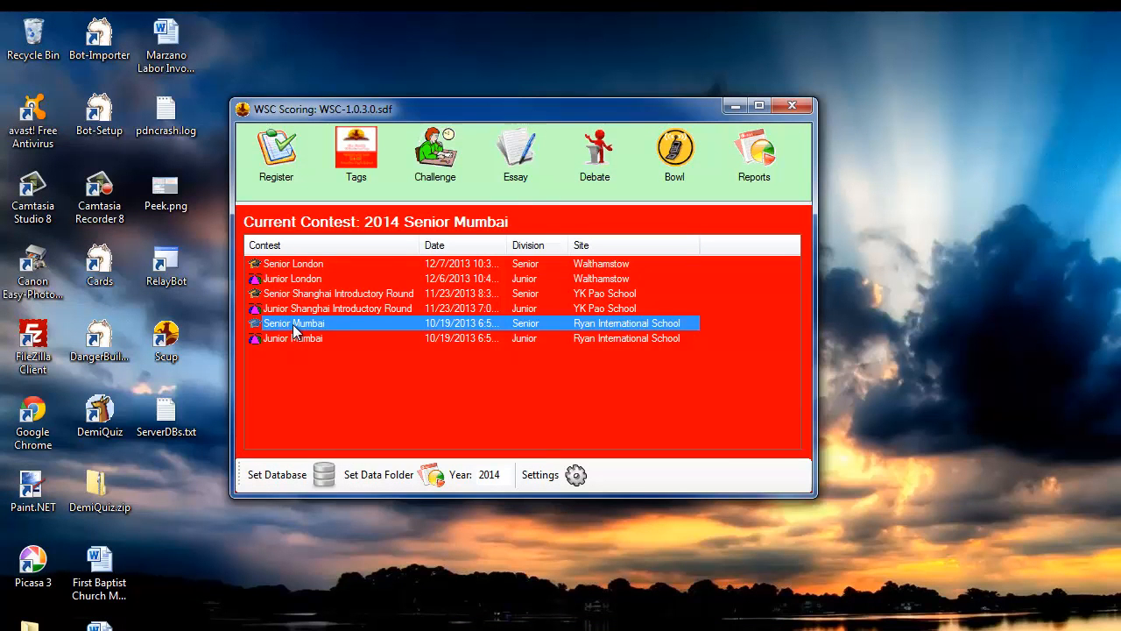
{"action": "left_click", "coordinate": [522, 158]}
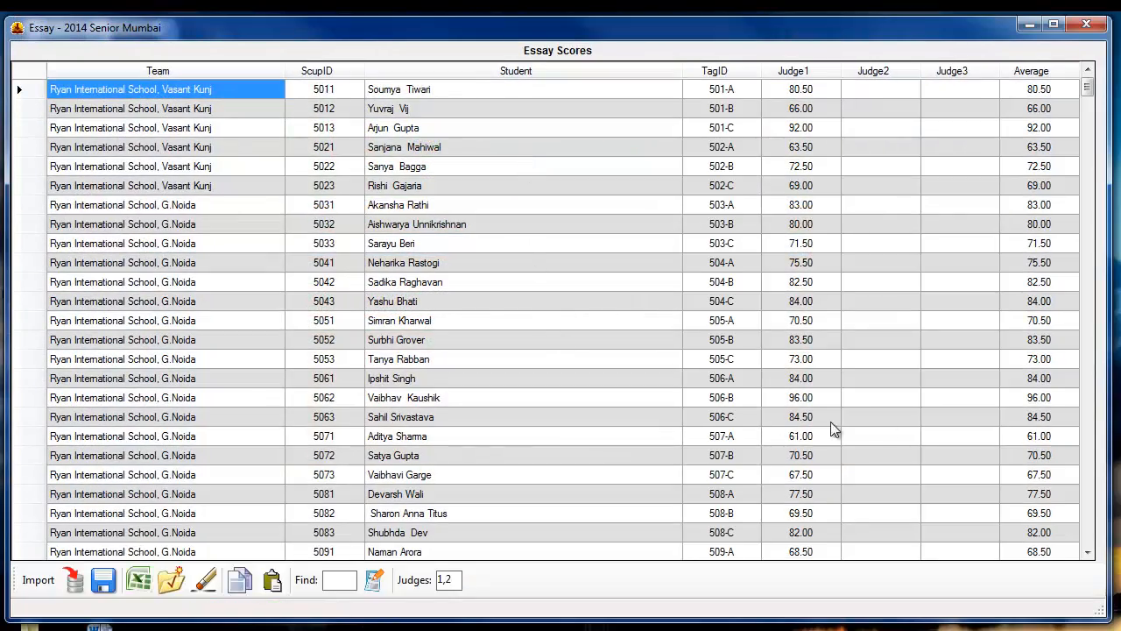
{"action": "left_click_drag", "start_coordinate": [1088, 91], "coordinate": [1033, 70]}
{"action": "left_click", "coordinate": [324, 207]}
{"action": "left_click", "coordinate": [349, 582]}
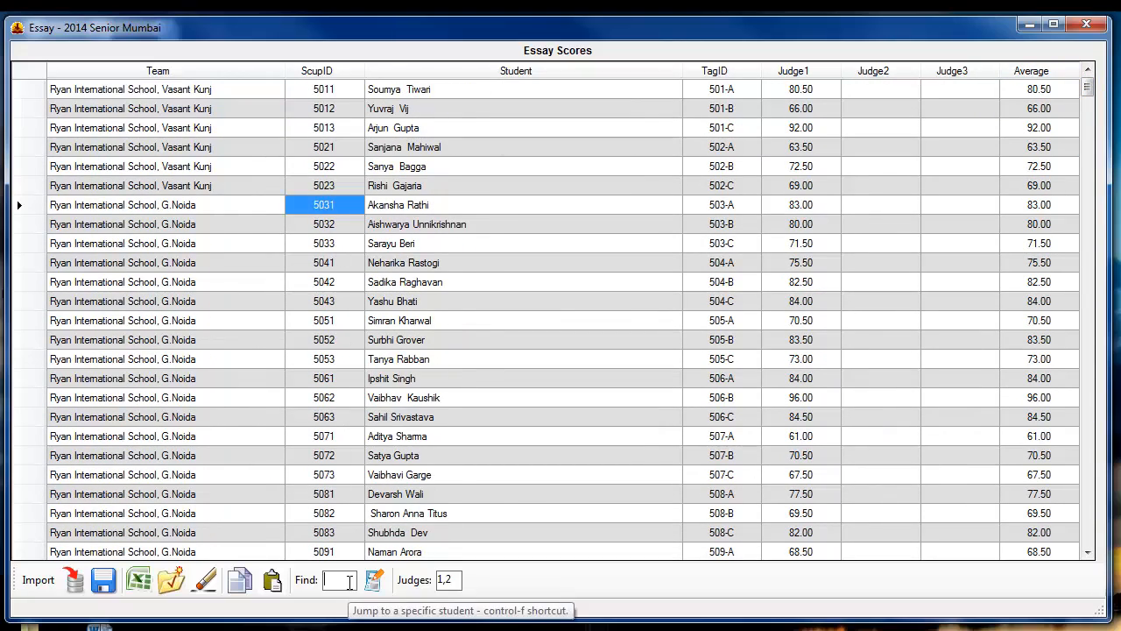
{"action": "type", "text": "6131"}
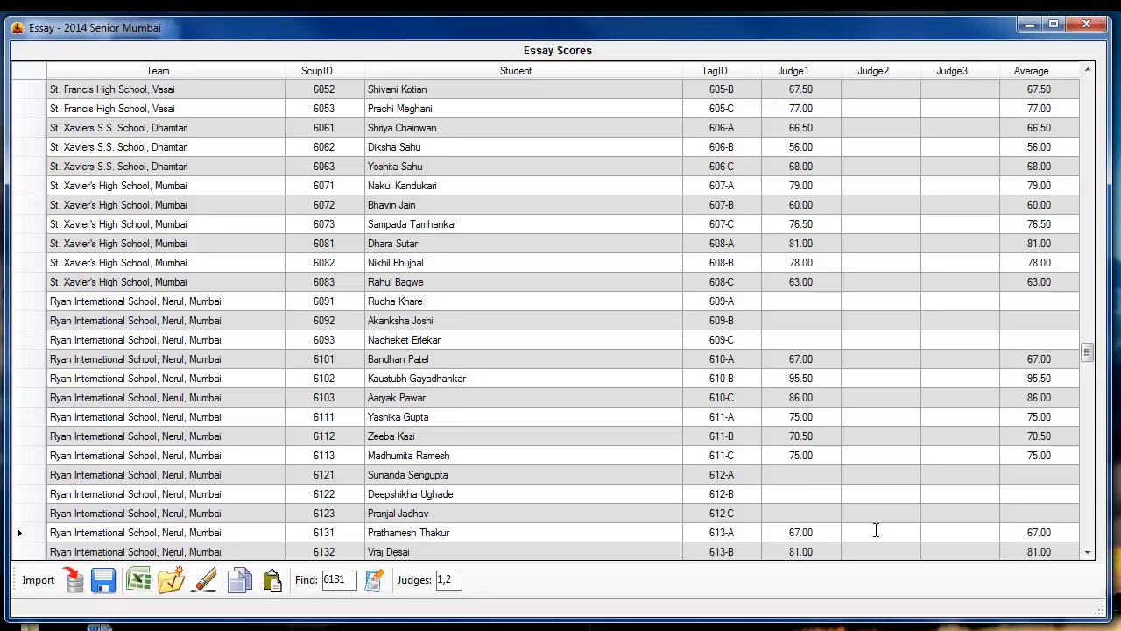
{"action": "left_click", "coordinate": [142, 584]}
{"action": "left_click_drag", "start_coordinate": [351, 579], "coordinate": [317, 579]}
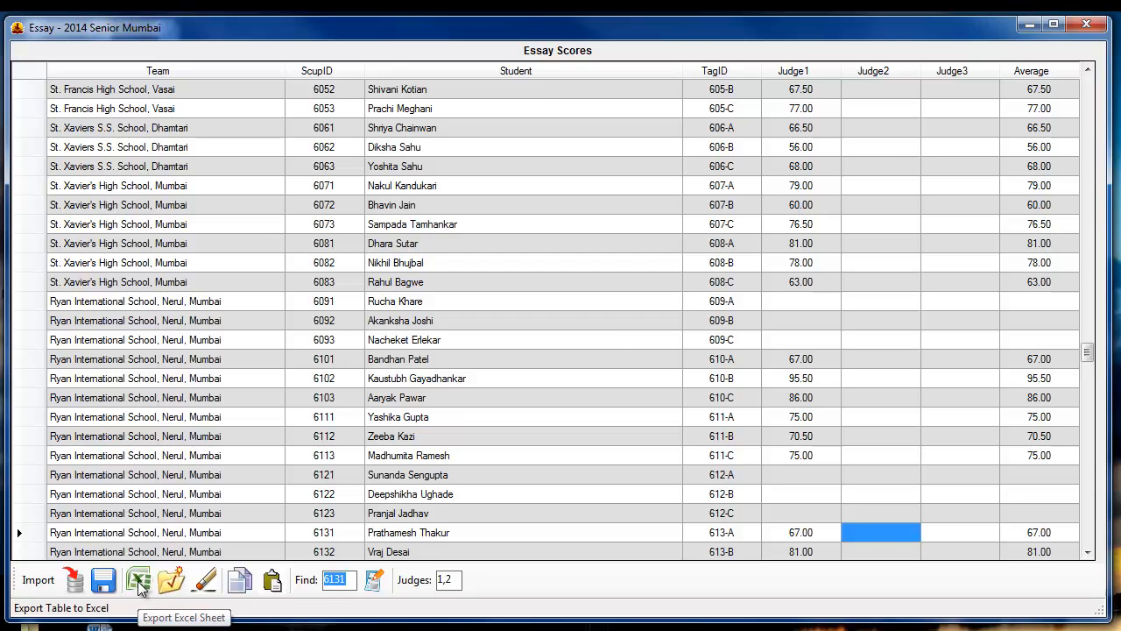
- Open Mumbai Bowl Final.xlsx from the contest's data folder, fit the Student ID column's width and examine the rows down to cell A501
{"action": "left_click", "coordinate": [168, 581]}
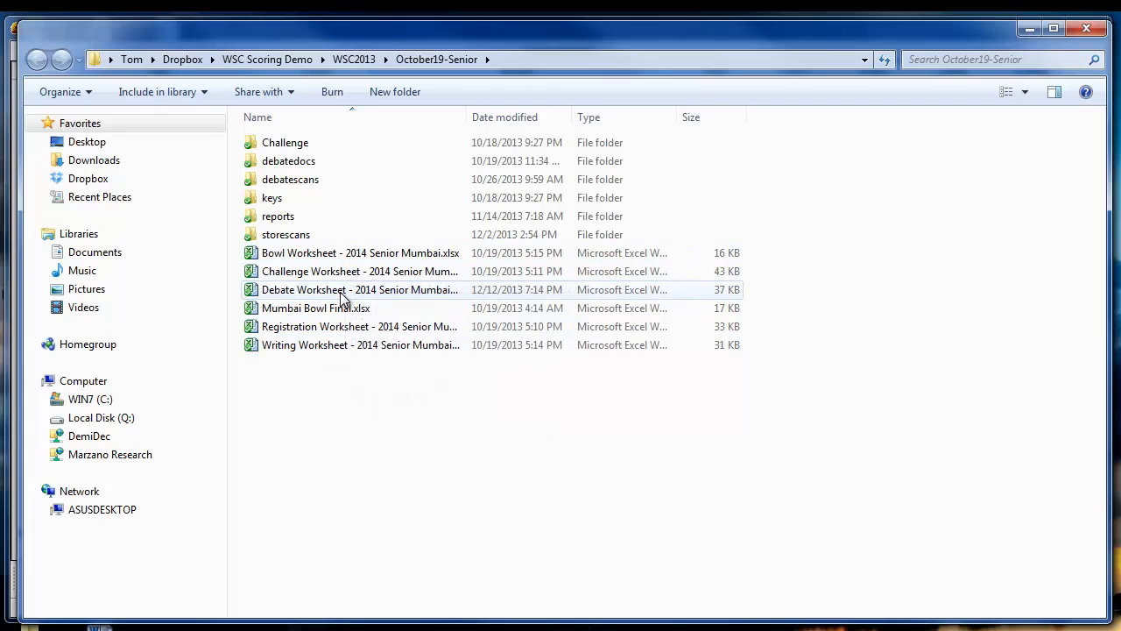
{"action": "double_click", "coordinate": [299, 309]}
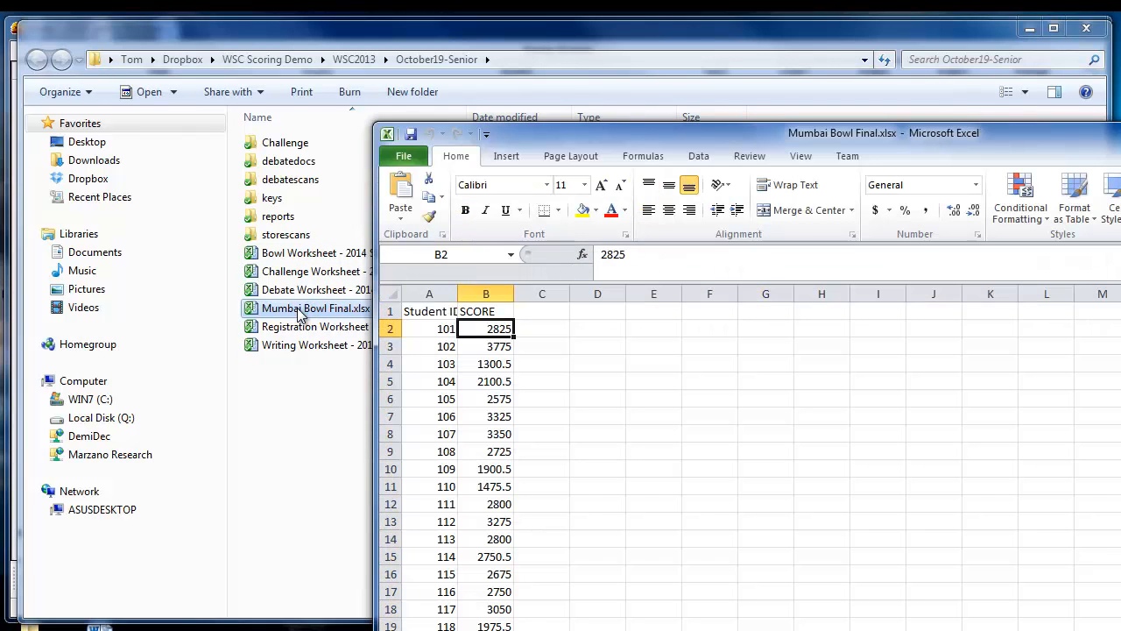
{"action": "double_click", "coordinate": [457, 294]}
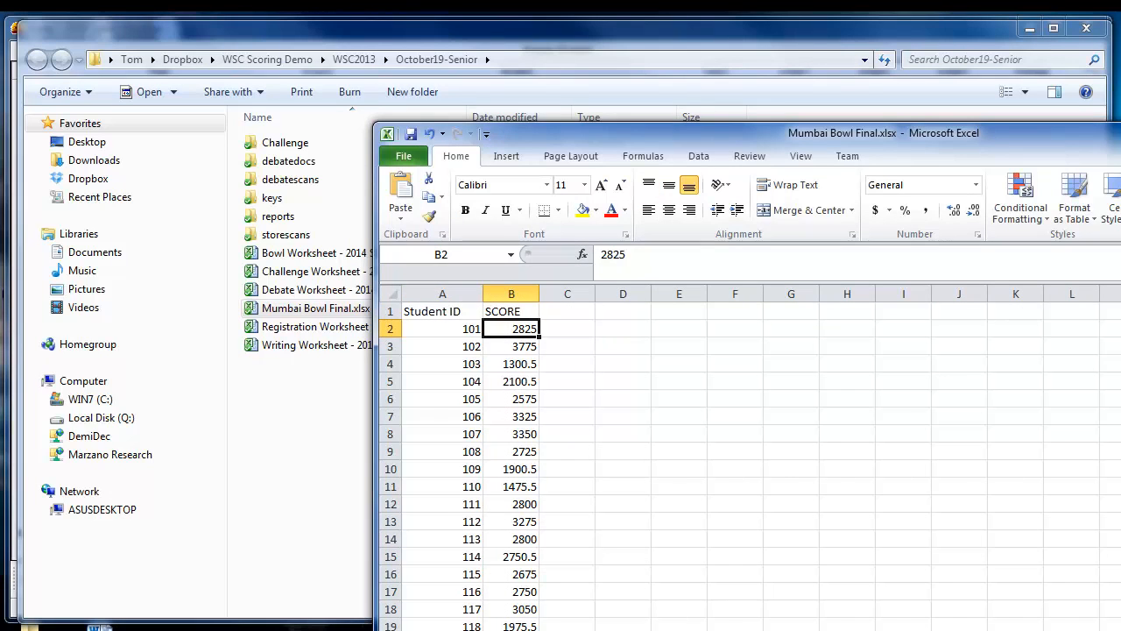
{"action": "scroll", "coordinate": [744, 464], "scroll_direction": "down", "scroll_amount": 20}
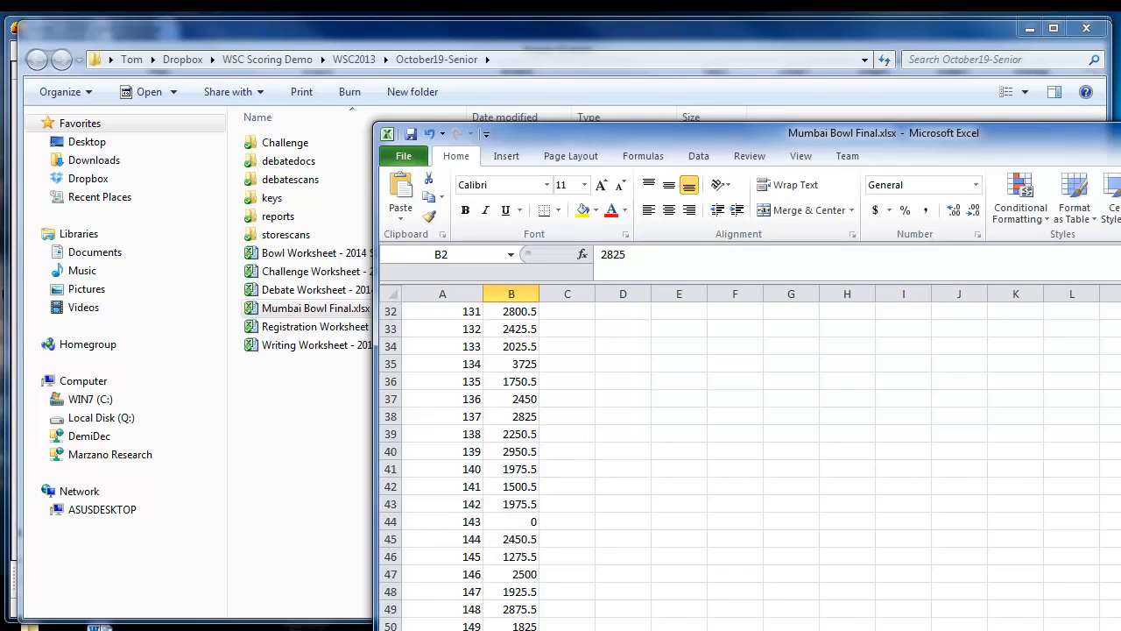
{"action": "scroll", "coordinate": [744, 464], "scroll_direction": "up", "scroll_amount": 10}
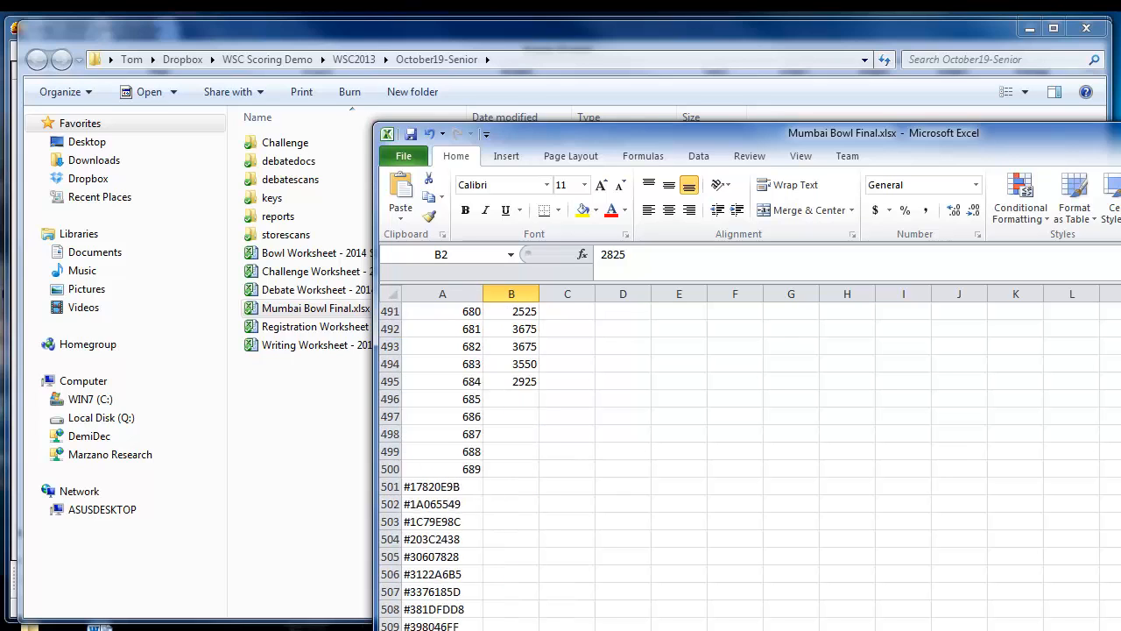
{"action": "scroll", "coordinate": [745, 464], "scroll_direction": "down", "scroll_amount": 6}
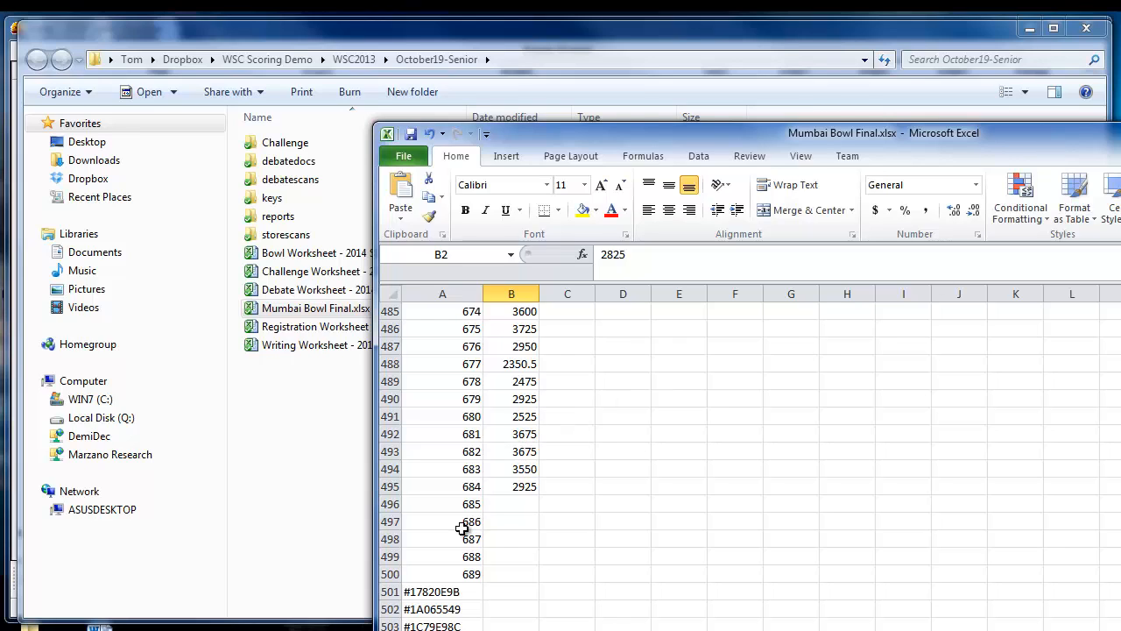
{"action": "left_click", "coordinate": [421, 592]}
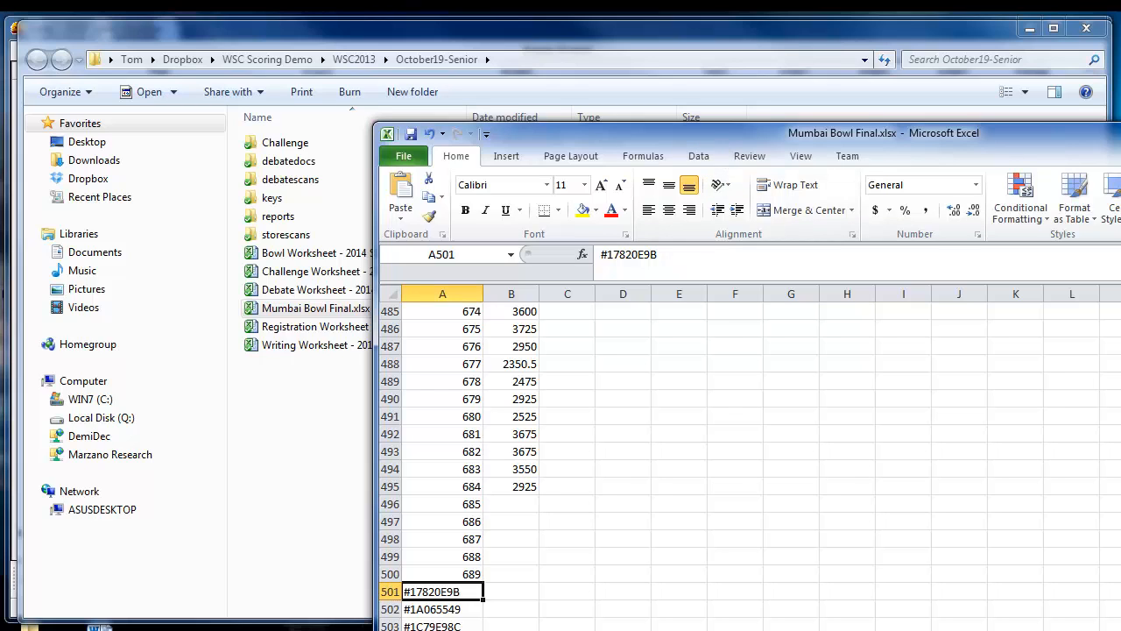
- Close Mumbai Bowl Final.xlsx without saving, and close the registration worksheet, data folder and essay scores
{"action": "key", "text": "ctrl+w"}
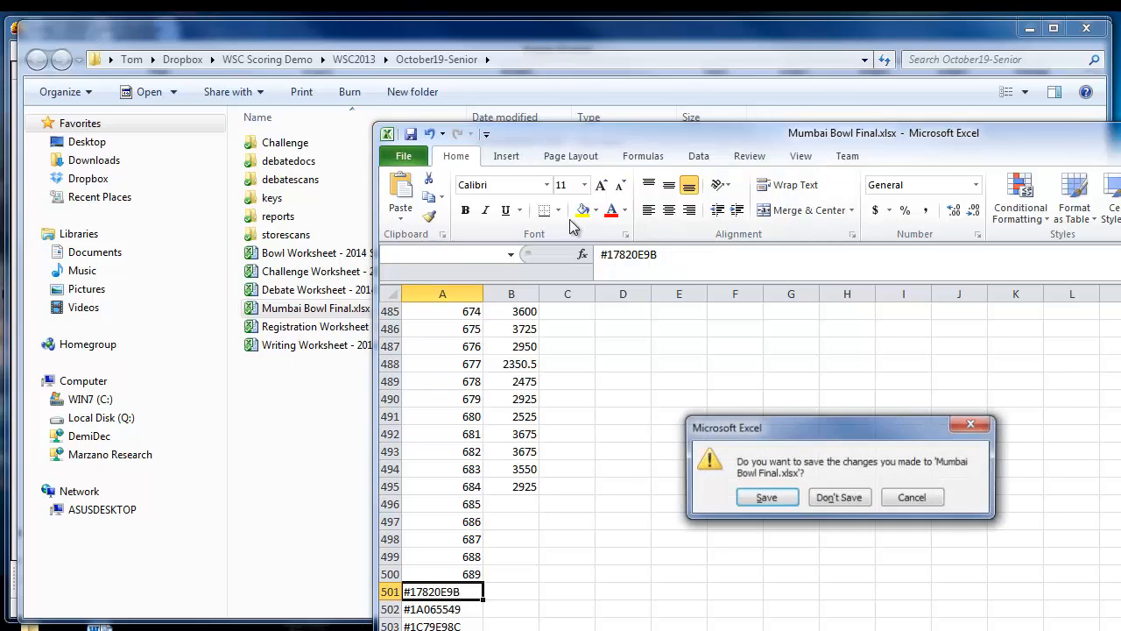
{"action": "left_click", "coordinate": [838, 496]}
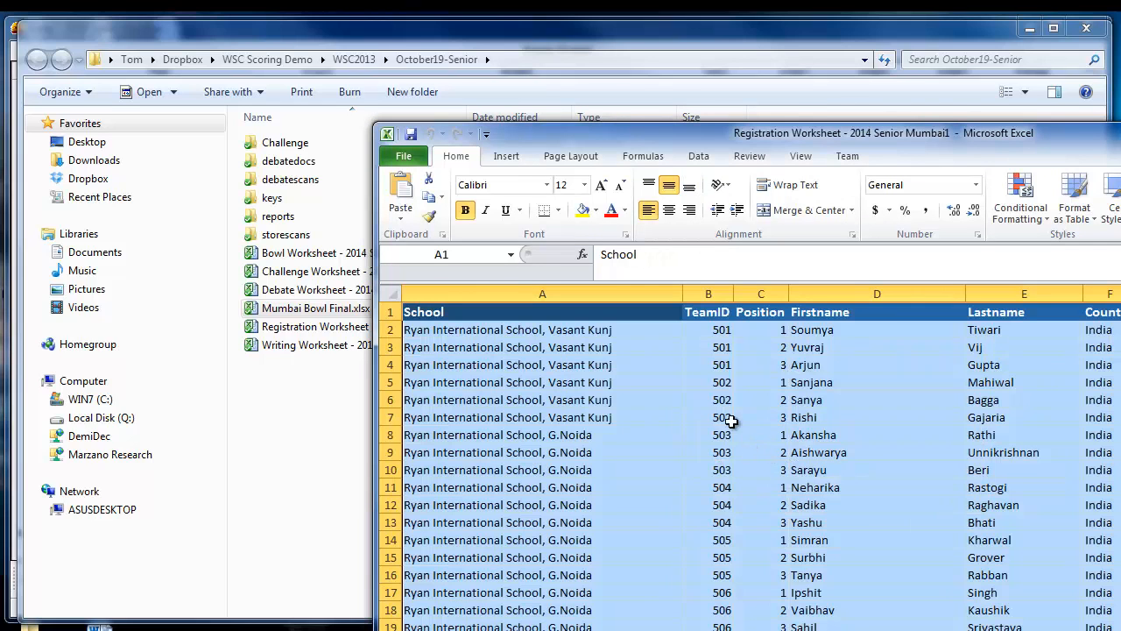
{"action": "key", "text": "alt+F4"}
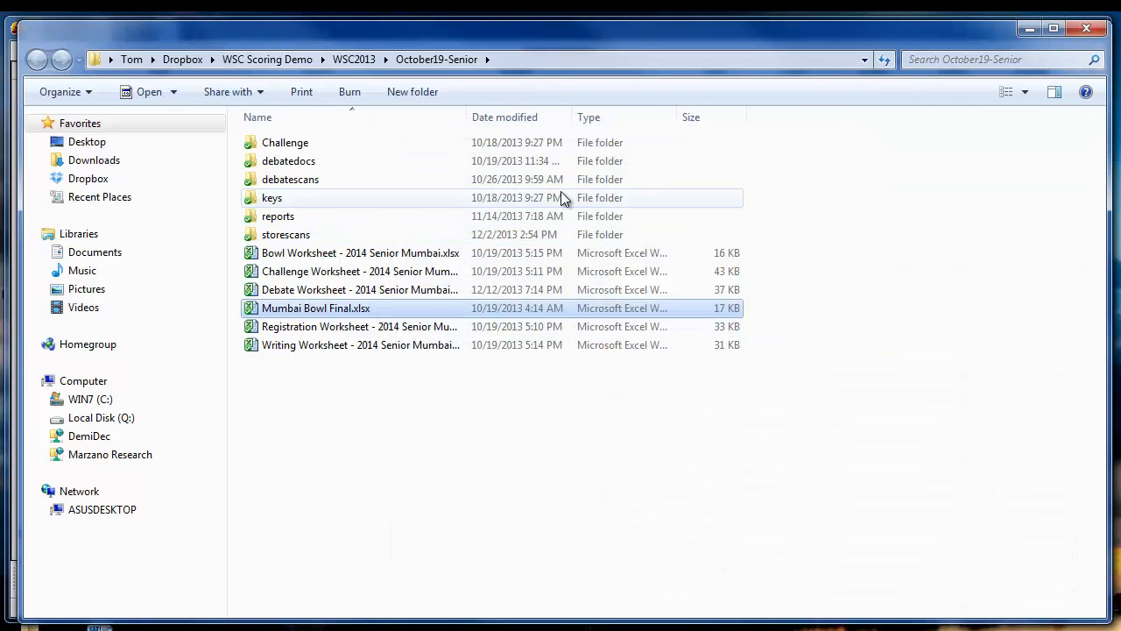
{"action": "left_click", "coordinate": [1089, 28]}
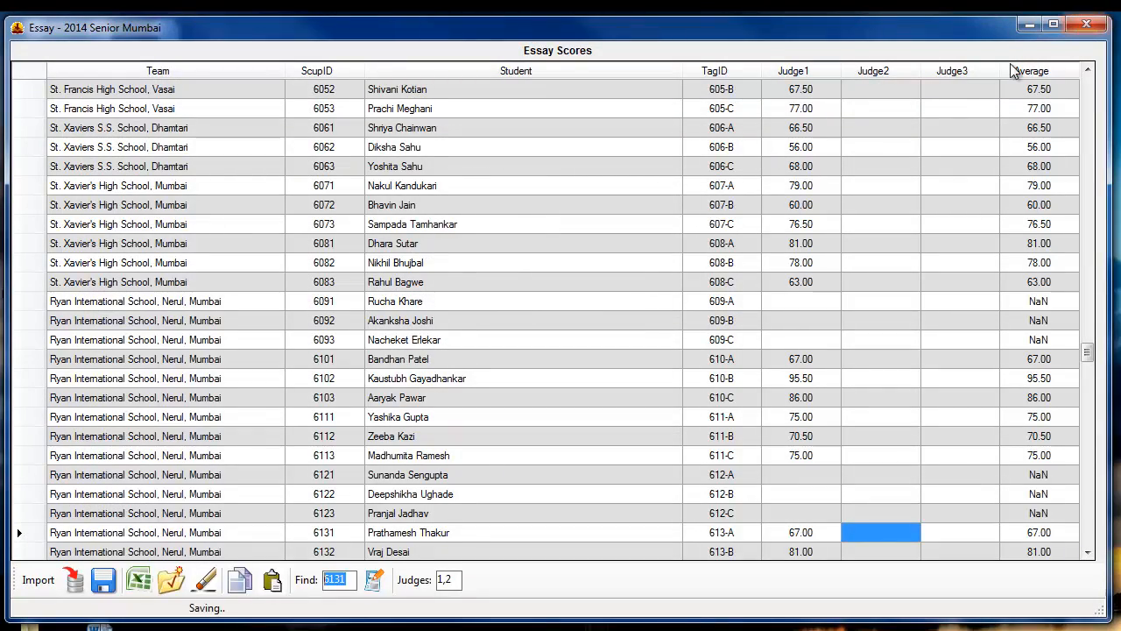
{"action": "key", "text": "alt+F4"}
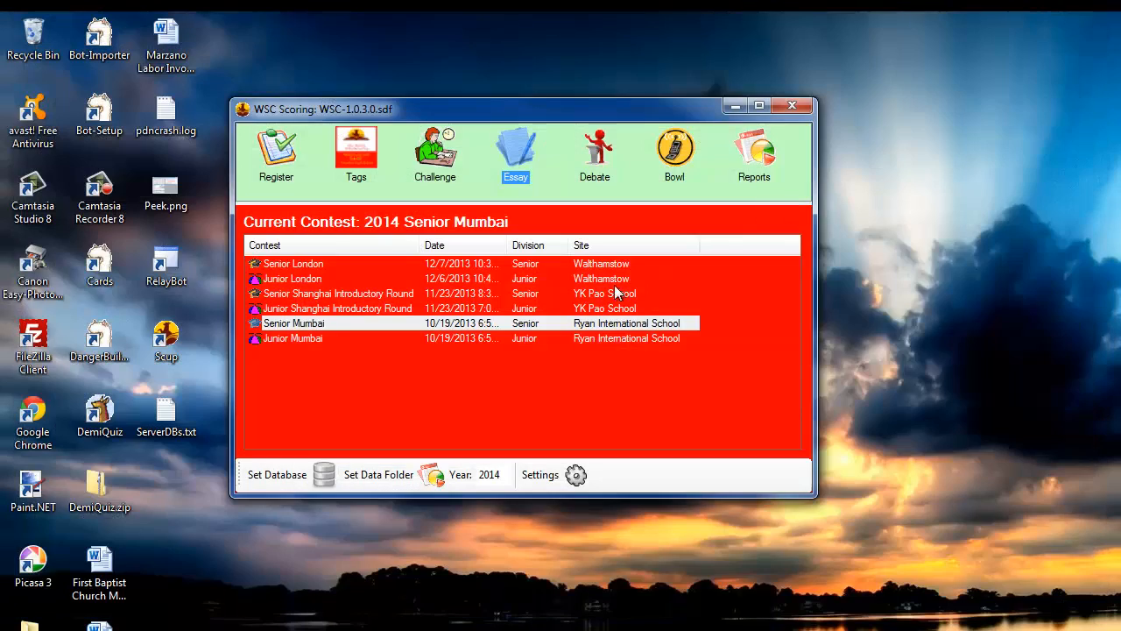
- Open the Senior Mumbai bowl scores, and open Bowl Worksheet - 2014 Senior Mumbai.xlsx from the contest's data folder
{"action": "left_click", "coordinate": [683, 162]}
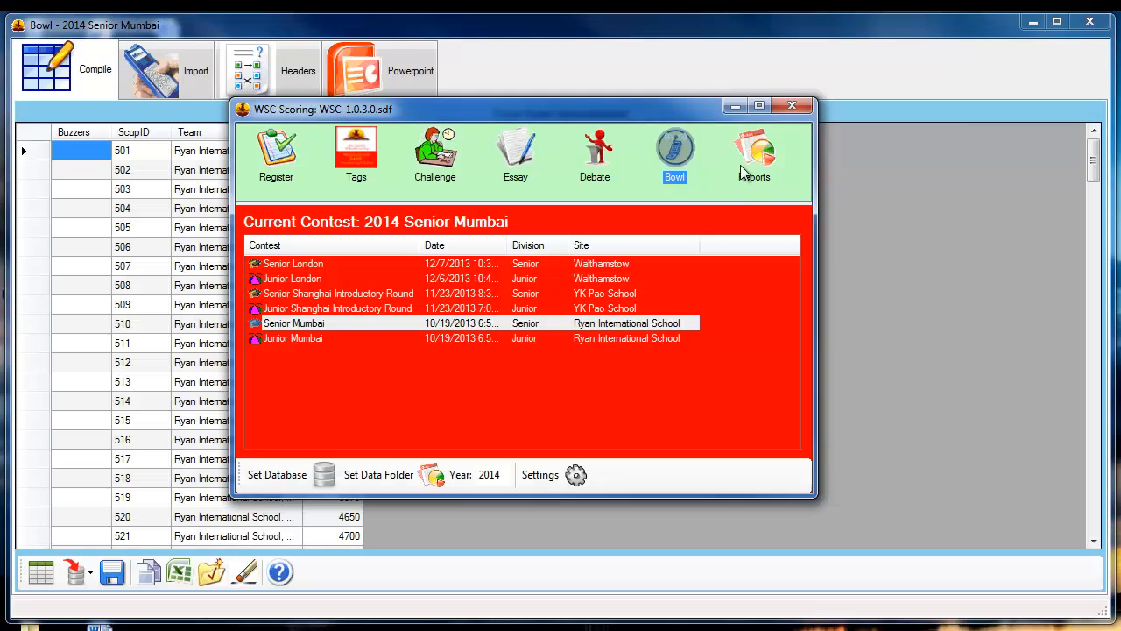
{"action": "left_click", "coordinate": [836, 144]}
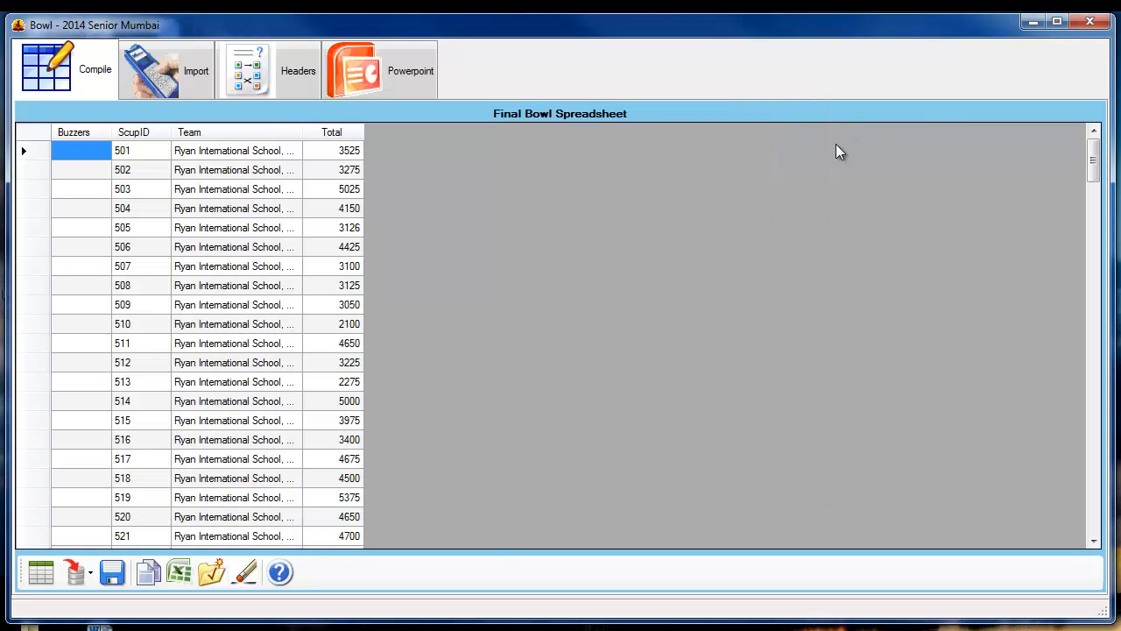
{"action": "left_click", "coordinate": [212, 574]}
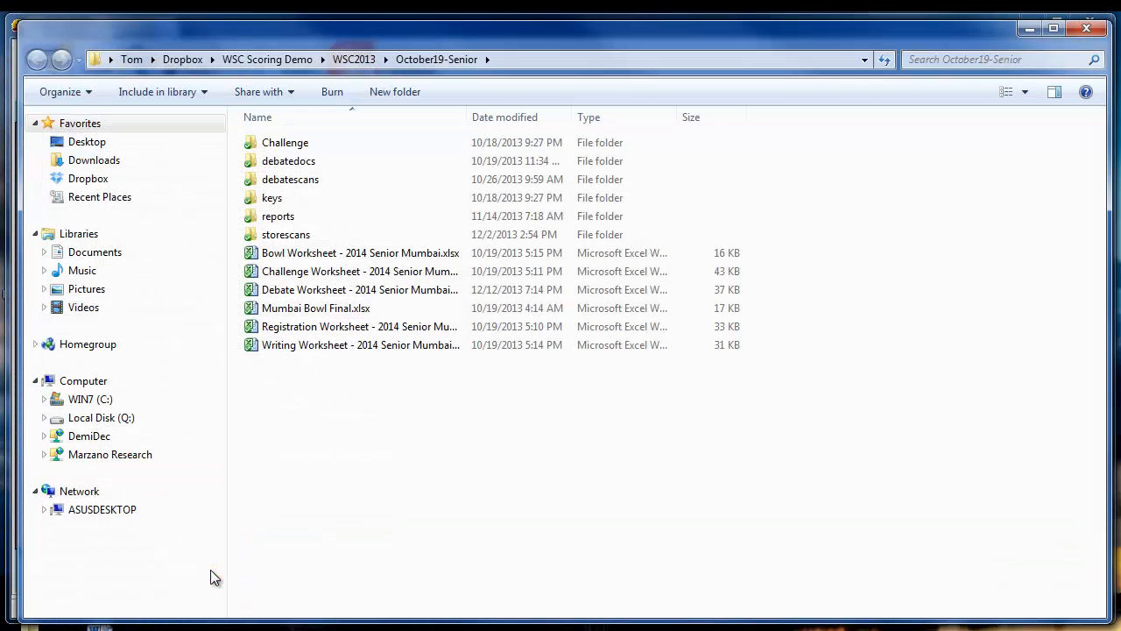
{"action": "left_click", "coordinate": [295, 254]}
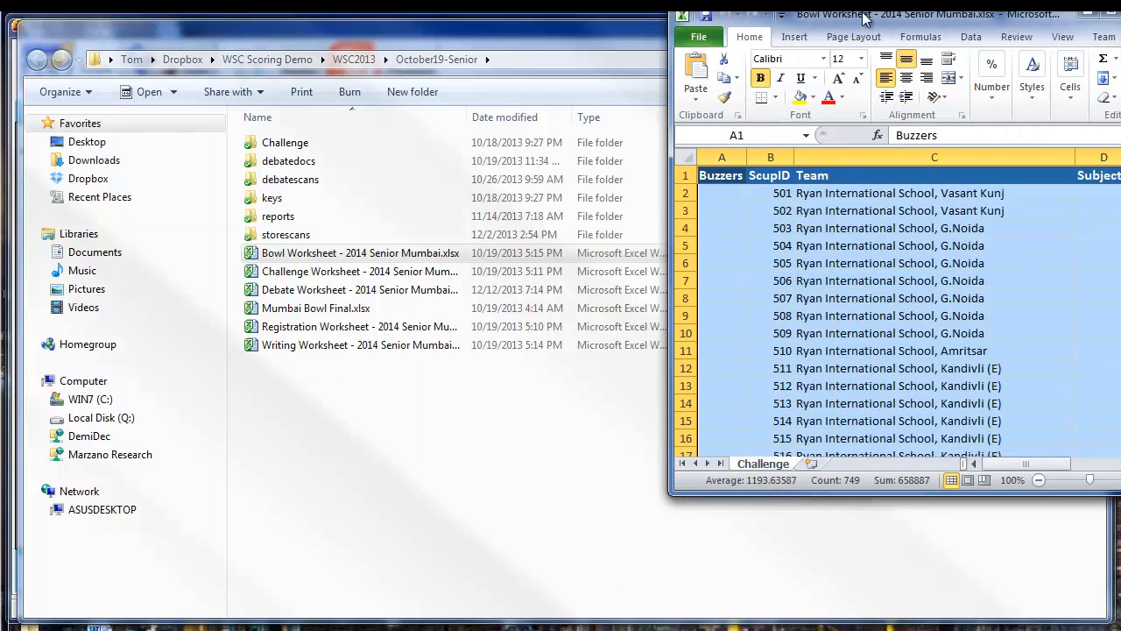
- Enlarge the bowl worksheet's window to examine the team totals and ordinals down to the last row, and close the workbook and folder
{"action": "left_click_drag", "start_coordinate": [880, 25], "coordinate": [319, 28]}
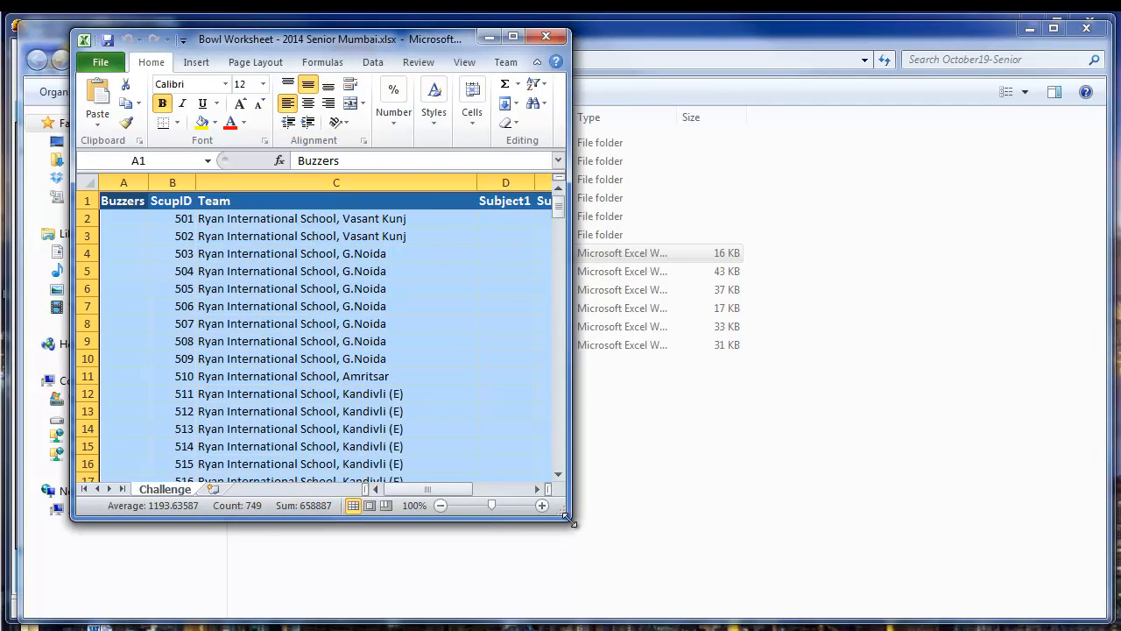
{"action": "left_click_drag", "start_coordinate": [569, 520], "coordinate": [1079, 538]}
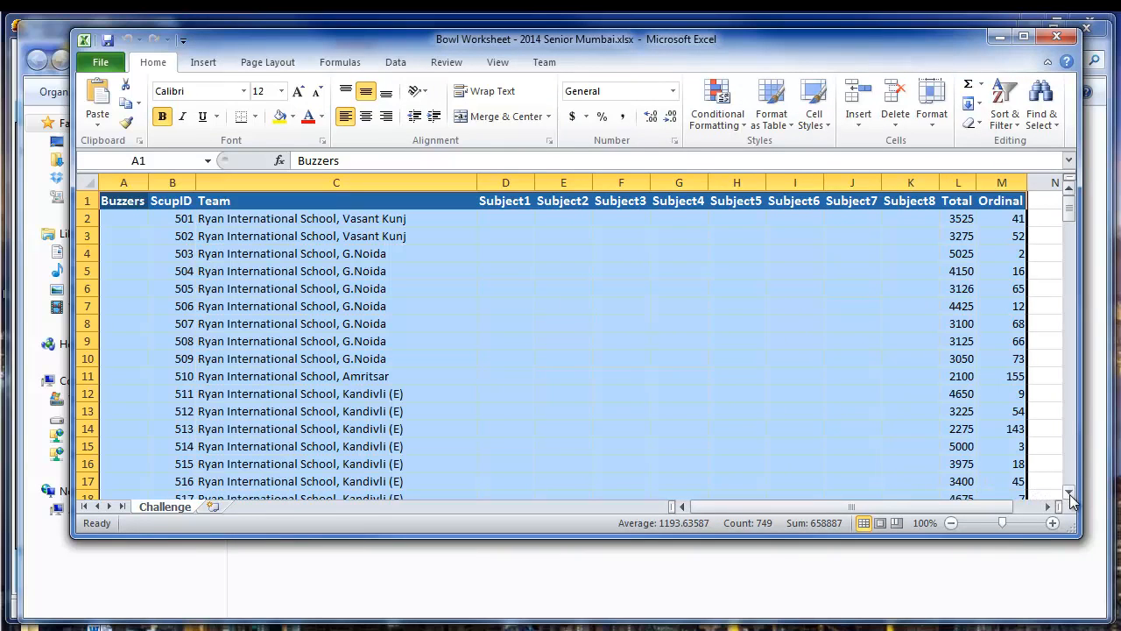
{"action": "left_click_drag", "start_coordinate": [1073, 498], "coordinate": [1072, 497]}
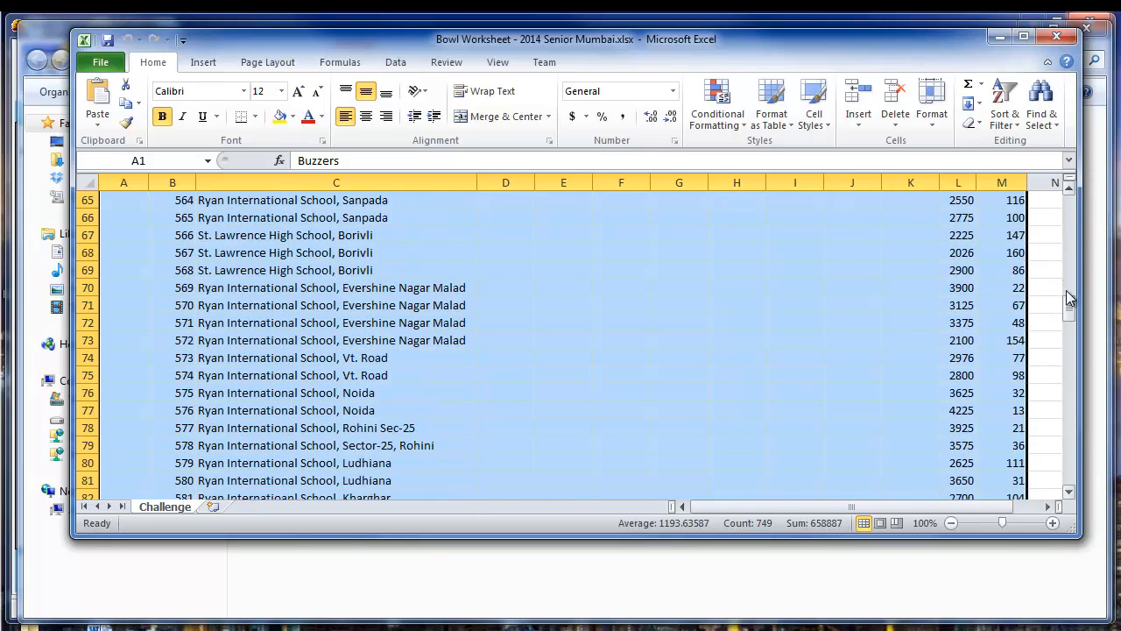
{"action": "left_click_drag", "start_coordinate": [1070, 298], "coordinate": [1076, 158]}
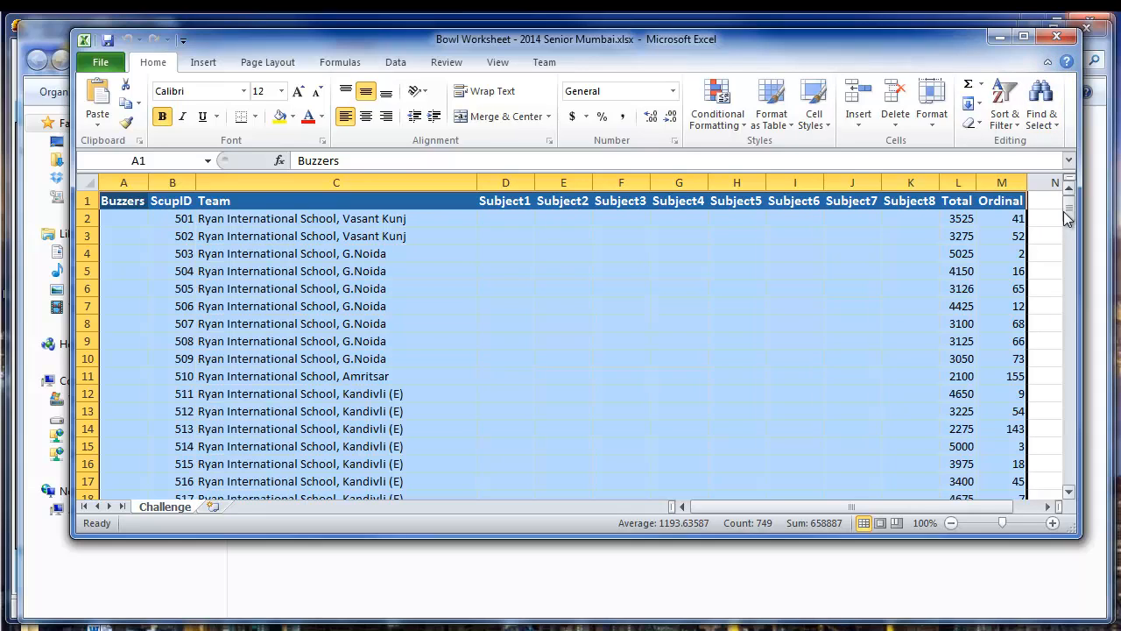
{"action": "left_click_drag", "start_coordinate": [1068, 218], "coordinate": [1069, 480]}
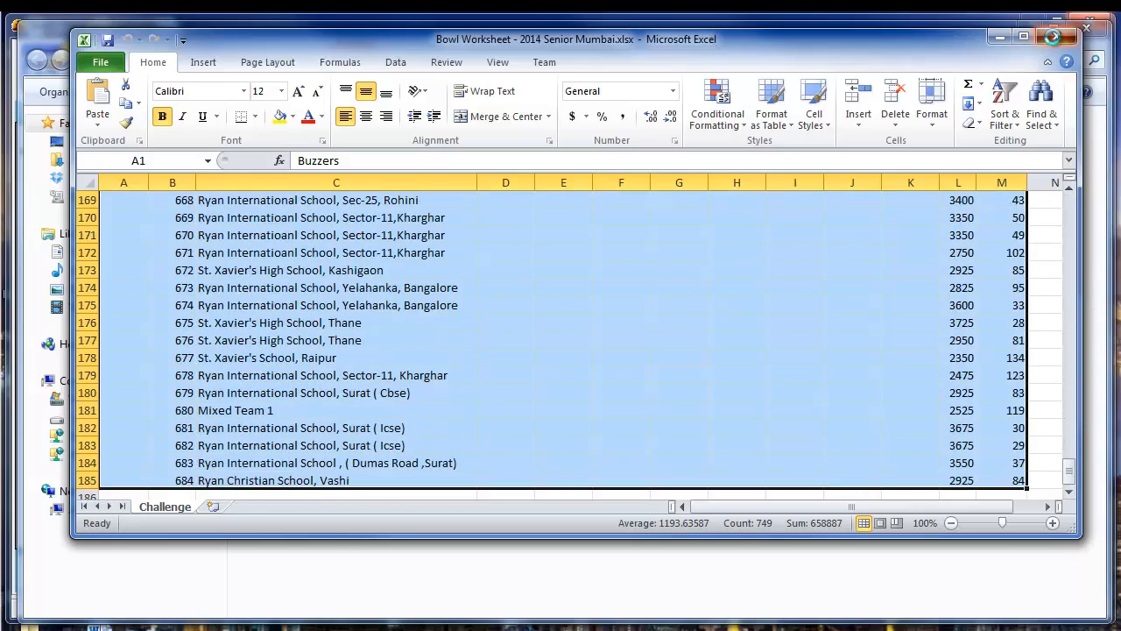
{"action": "left_click", "coordinate": [1053, 37]}
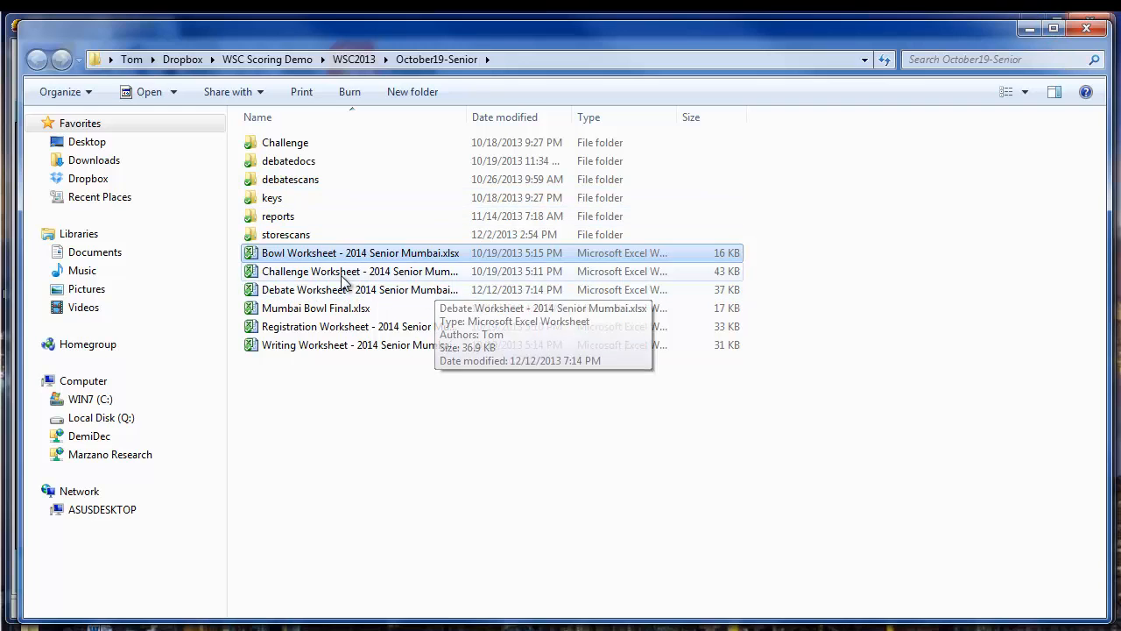
{"action": "left_click", "coordinate": [1089, 29]}
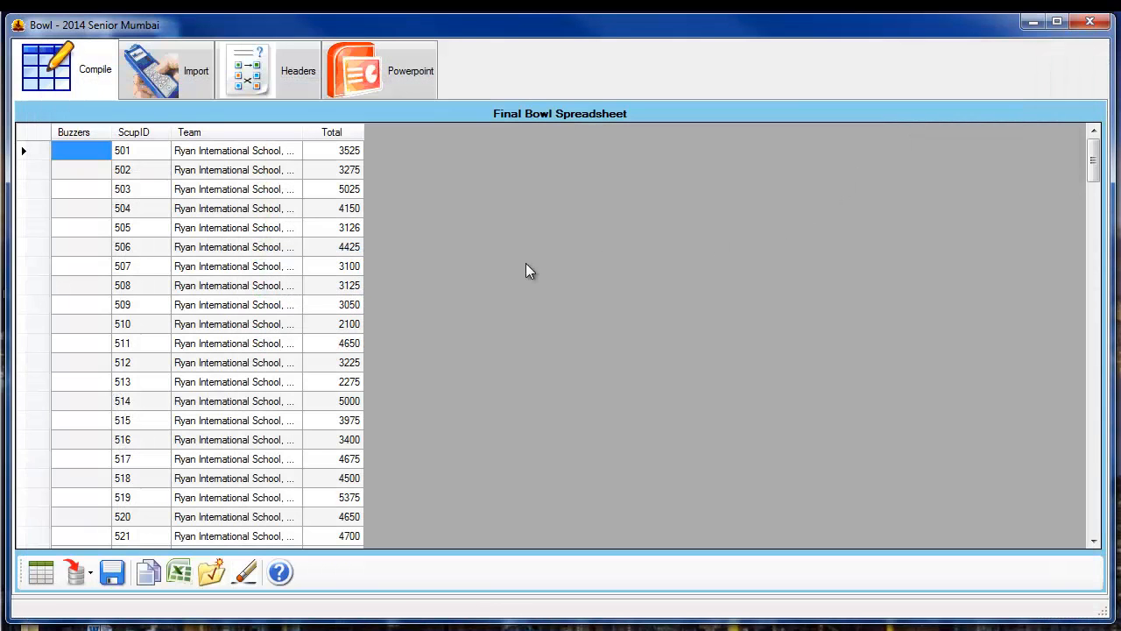
- Clear the team totals from the final bowl spreadsheet, and close the bowl window
{"action": "left_click", "coordinate": [248, 574]}
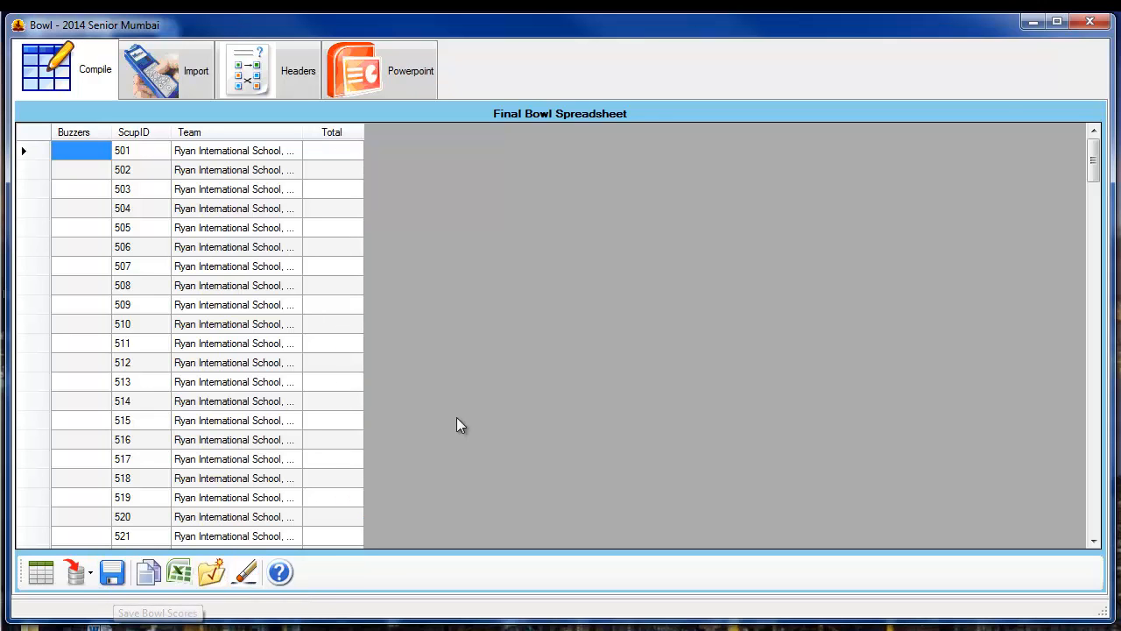
{"action": "left_click", "coordinate": [1091, 23]}
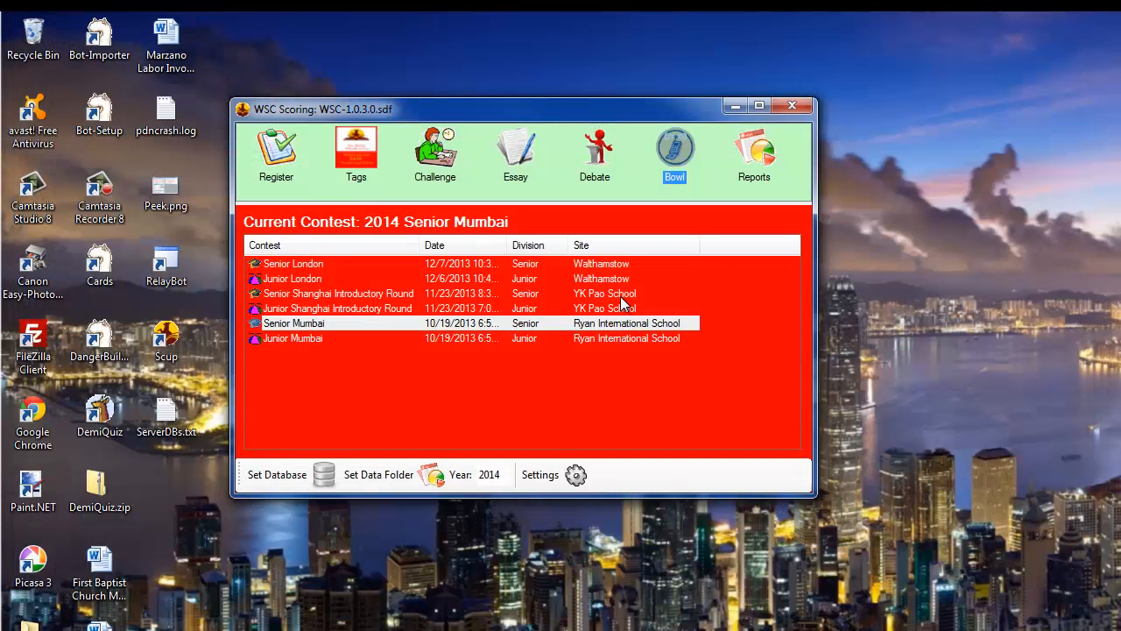
- Open the Senior Mumbai bowl scores, and start importing scores into the final bowl spreadsheet by student number
{"action": "left_click", "coordinate": [680, 158]}
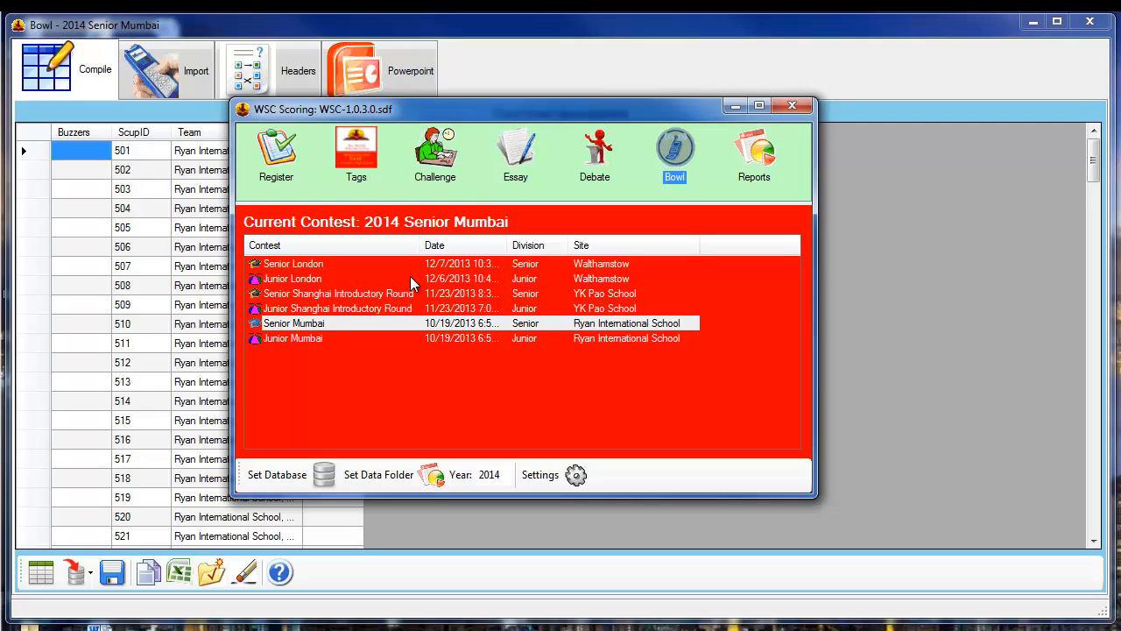
{"action": "left_click", "coordinate": [867, 317]}
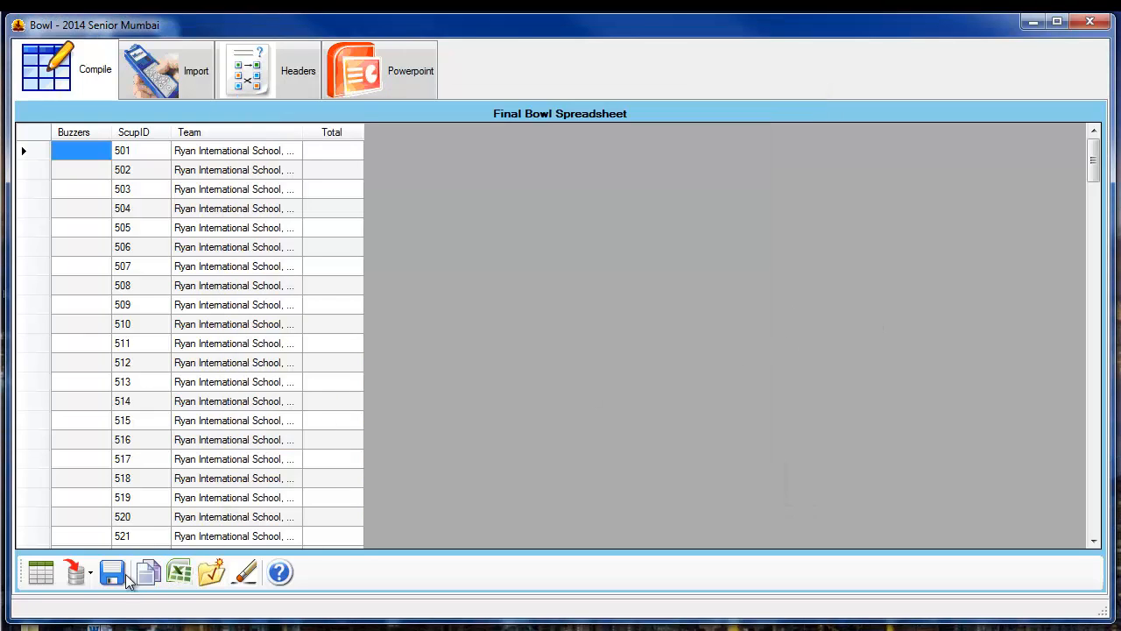
{"action": "left_click", "coordinate": [82, 572]}
{"action": "left_click", "coordinate": [114, 551]}
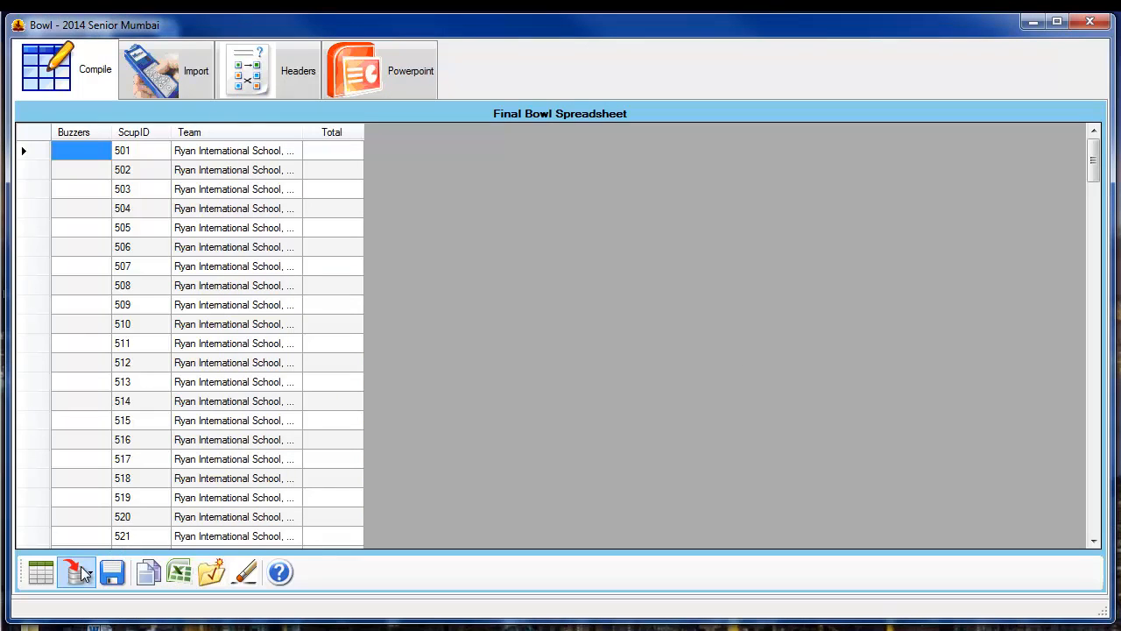
{"action": "left_click", "coordinate": [80, 568]}
{"action": "left_click", "coordinate": [64, 582]}
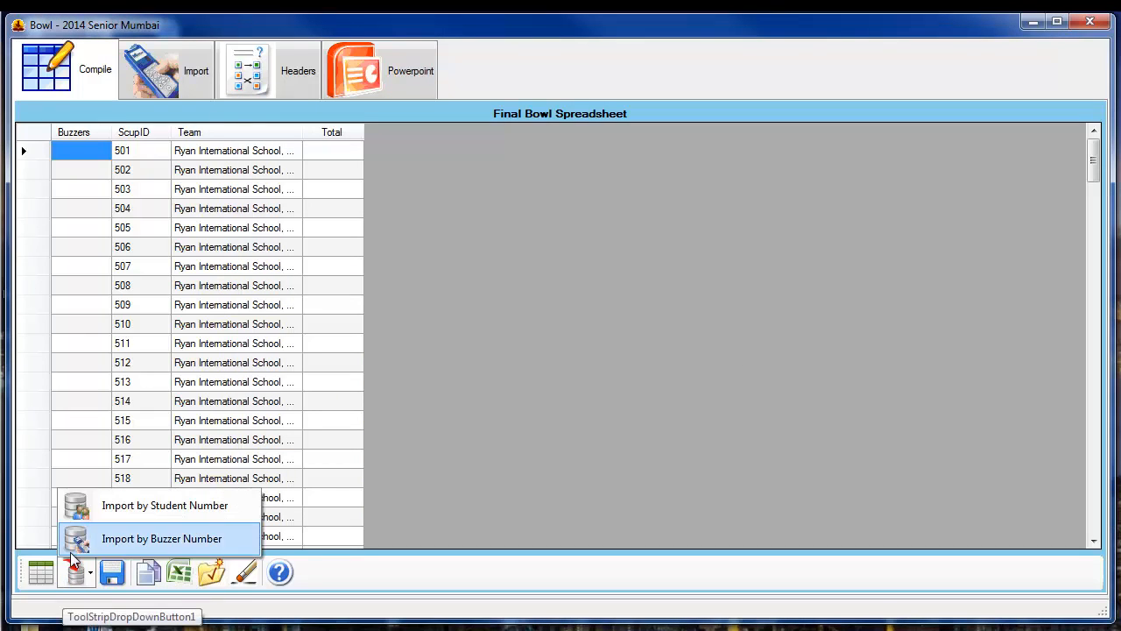
{"action": "left_click", "coordinate": [72, 511]}
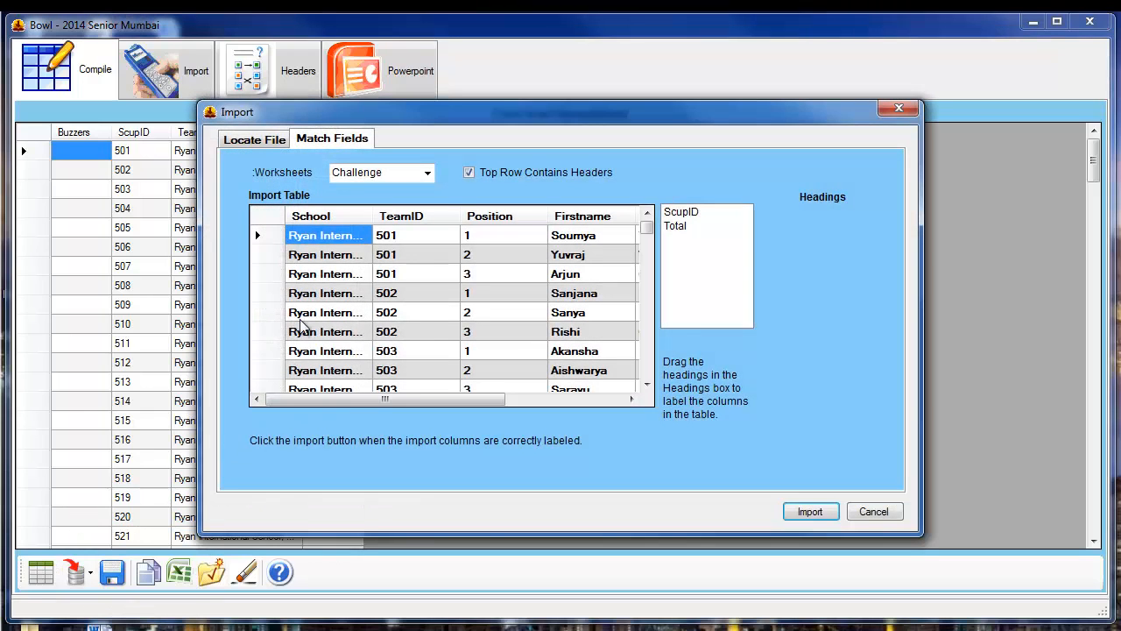
- Preview the Senior Mumbai bowl worksheet from the October19-Senior folder, and load Mumbai Bowl Final.xlsx for the import instead
{"action": "left_click", "coordinate": [264, 140]}
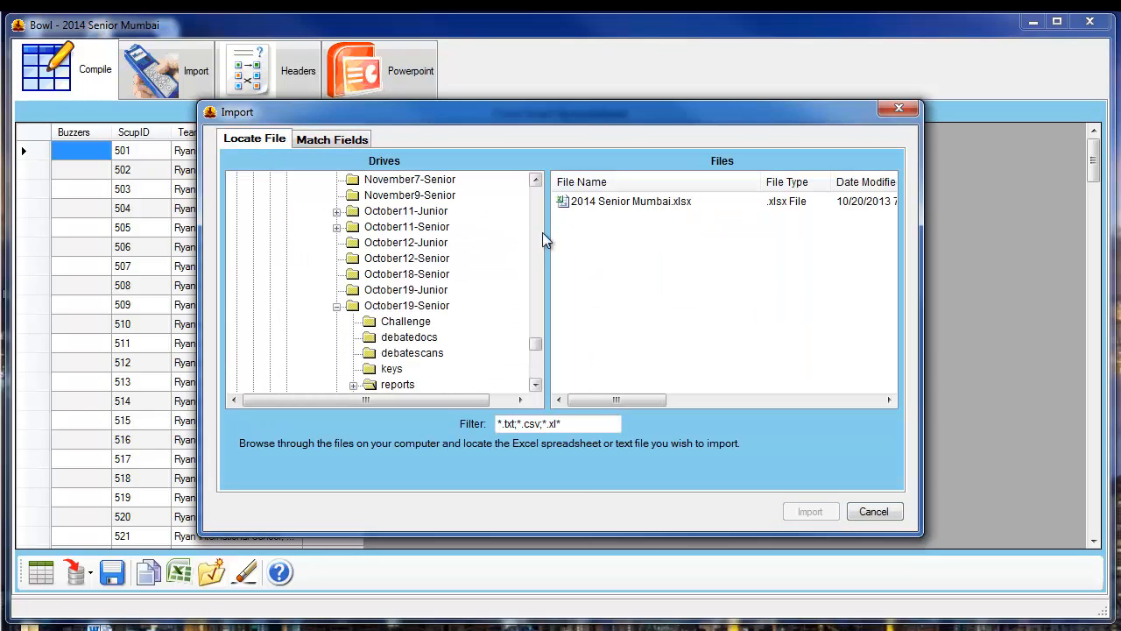
{"action": "left_click", "coordinate": [407, 303]}
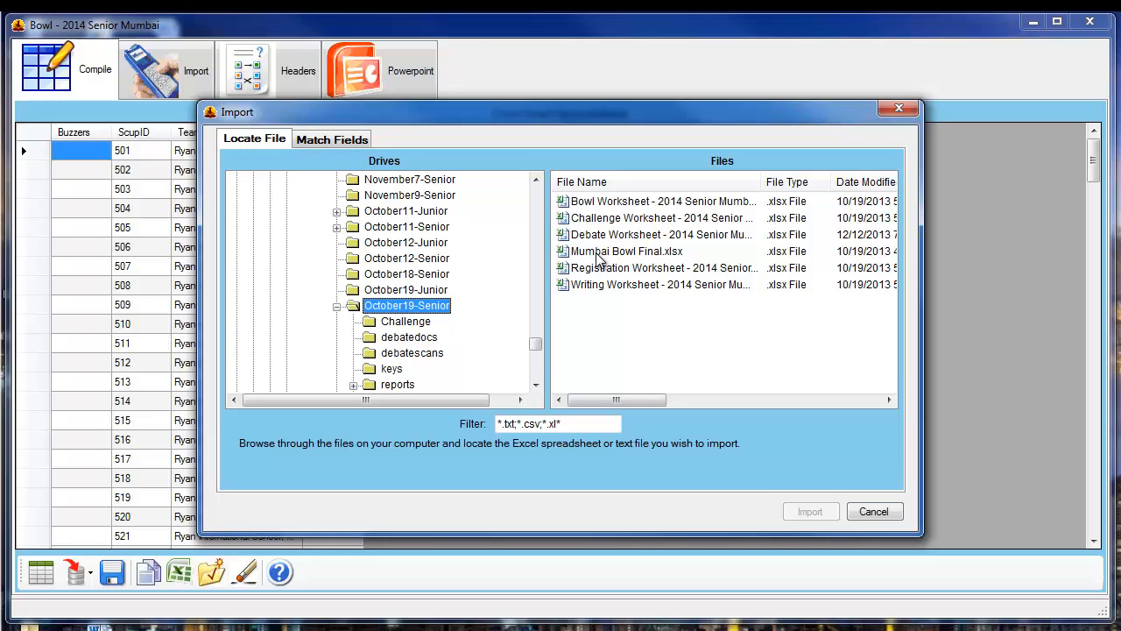
{"action": "double_click", "coordinate": [632, 203]}
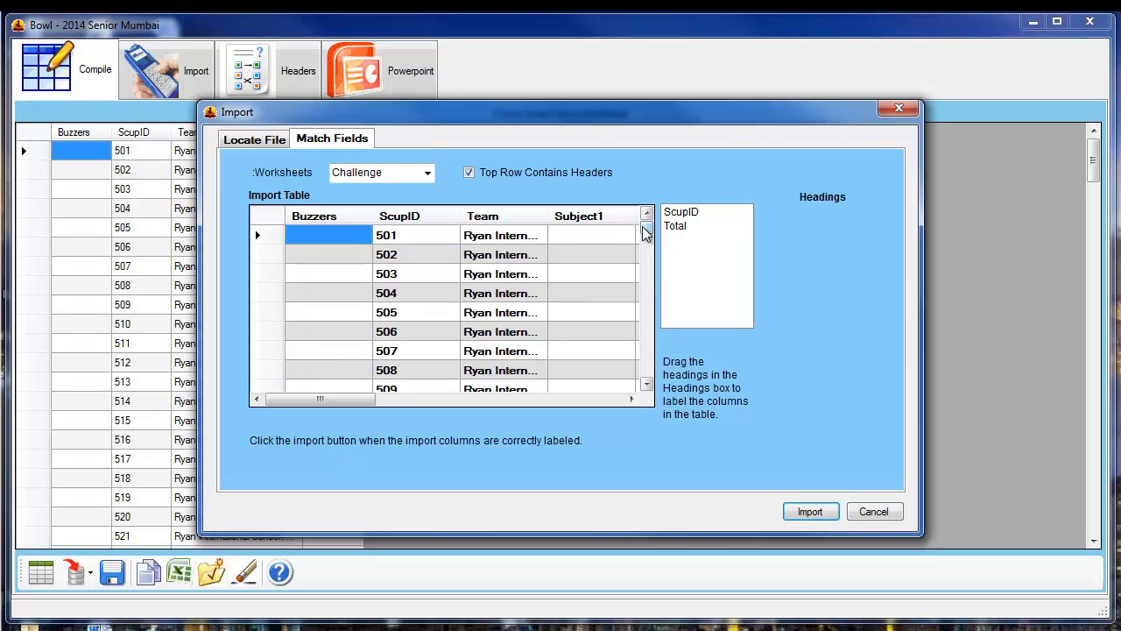
{"action": "left_click", "coordinate": [268, 143]}
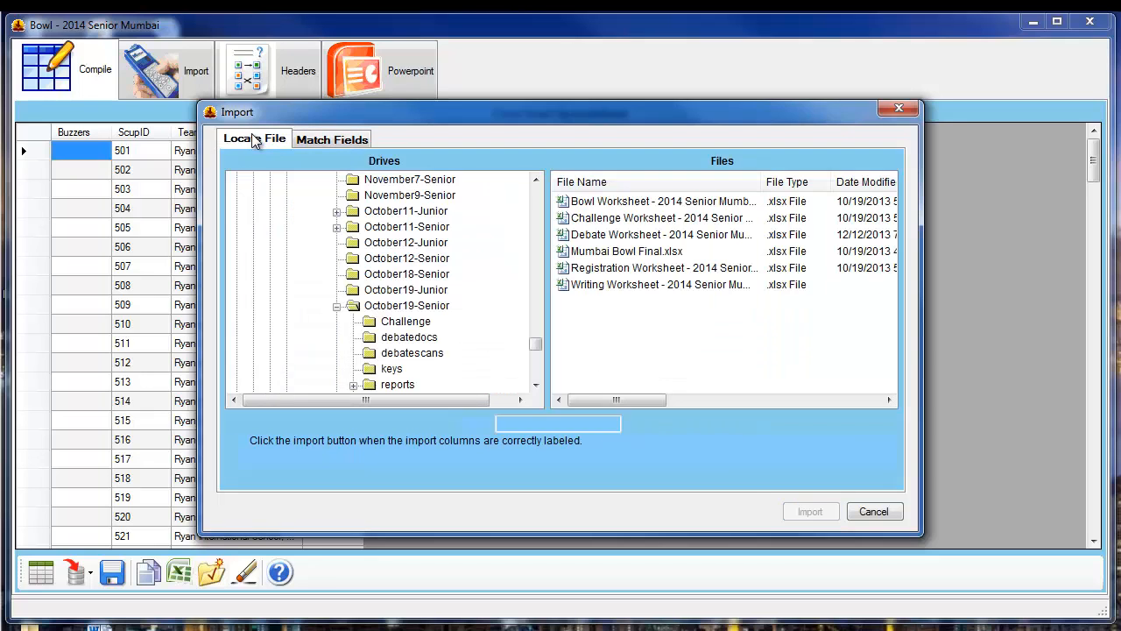
{"action": "double_click", "coordinate": [612, 252]}
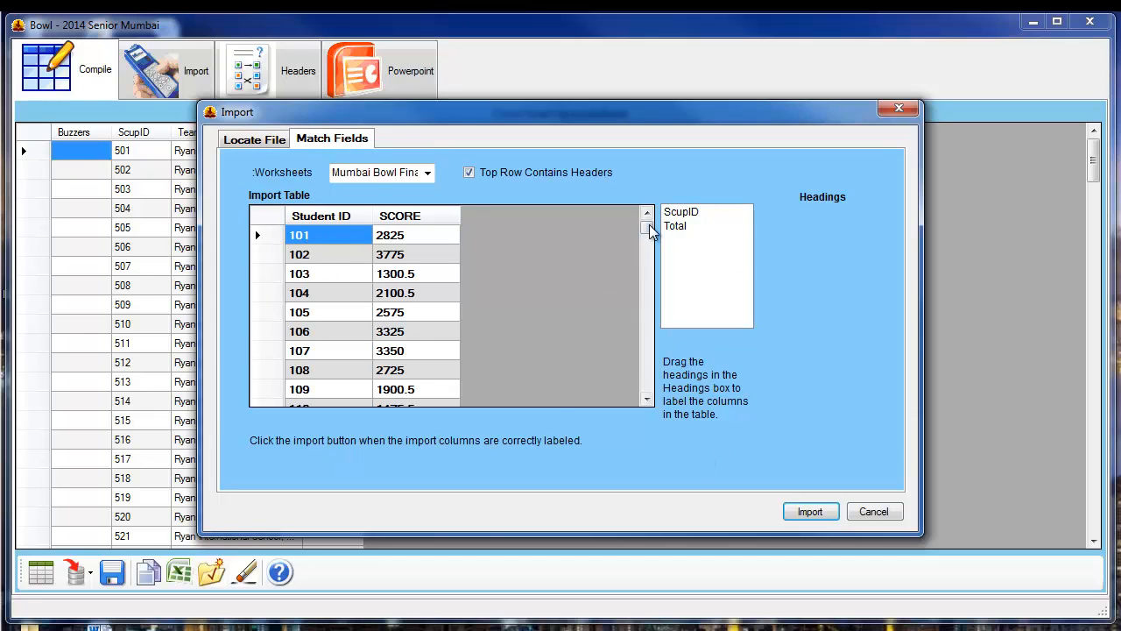
- Examine the rows without scores at the end of the import table, selecting the ones whose IDs begin with #
{"action": "left_click_drag", "start_coordinate": [649, 224], "coordinate": [648, 411]}
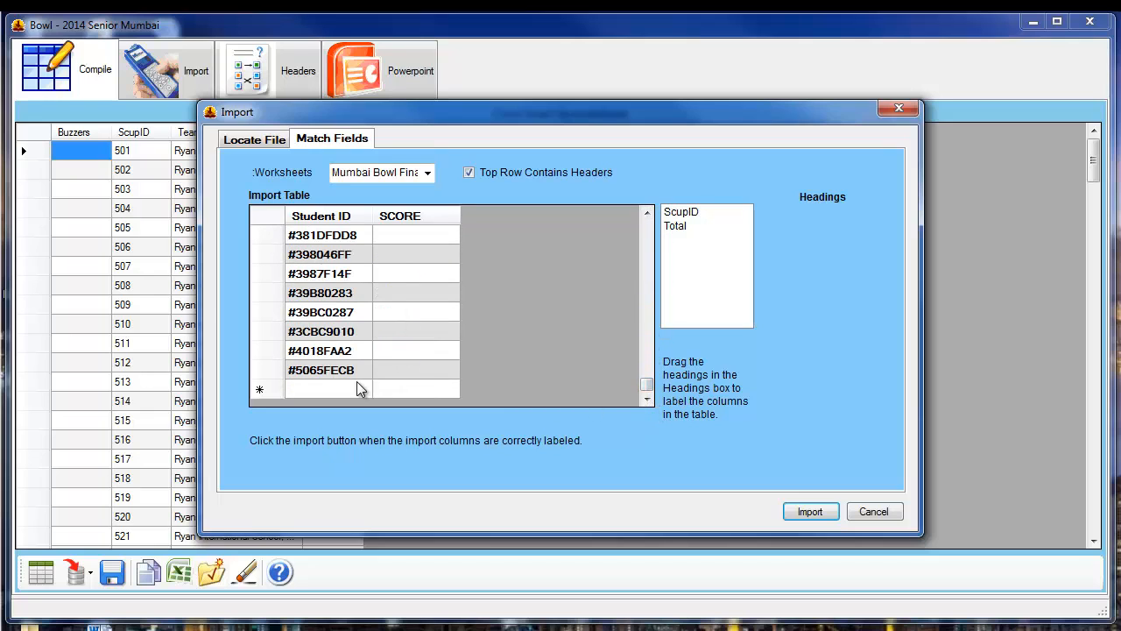
{"action": "left_click", "coordinate": [646, 213]}
{"action": "left_click", "coordinate": [647, 213]}
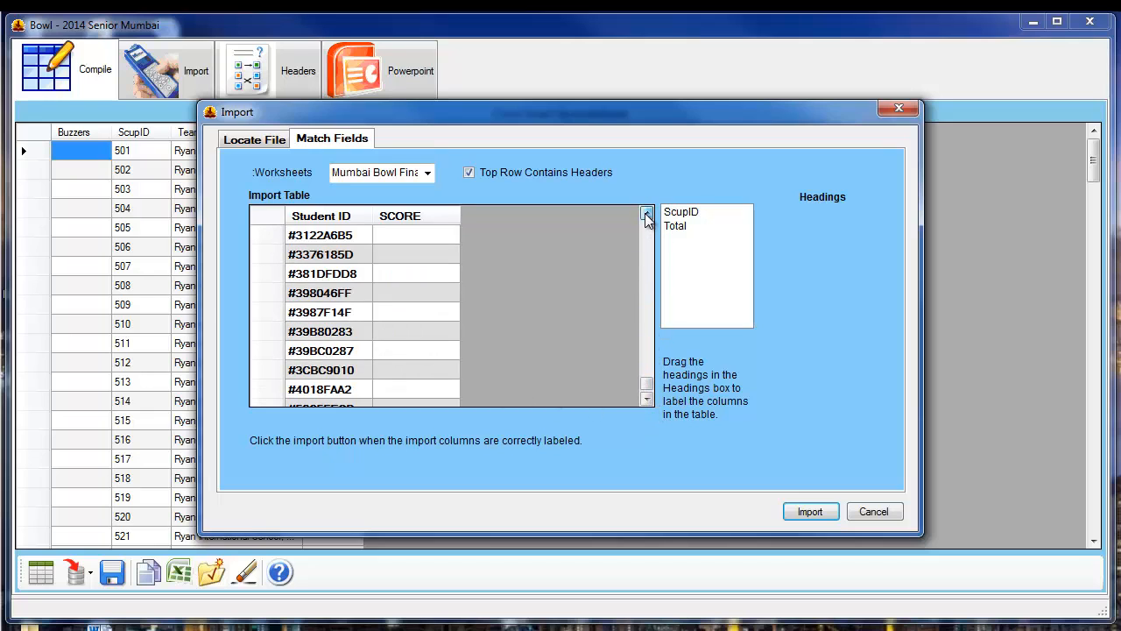
{"action": "left_click_drag", "start_coordinate": [269, 292], "coordinate": [236, 528]}
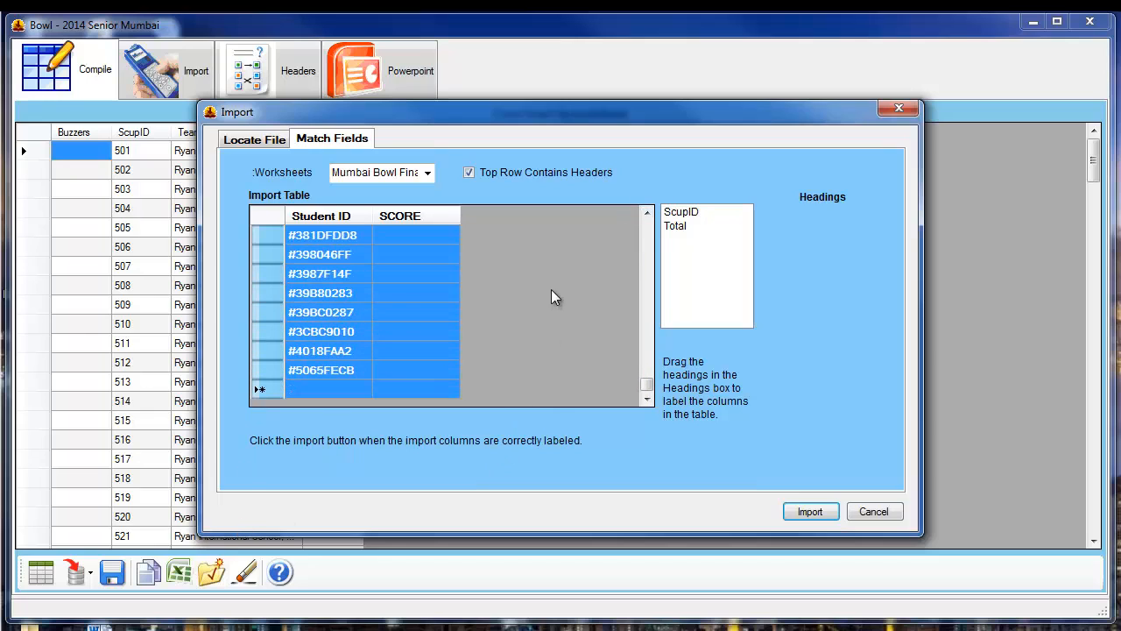
{"action": "left_click", "coordinate": [427, 275]}
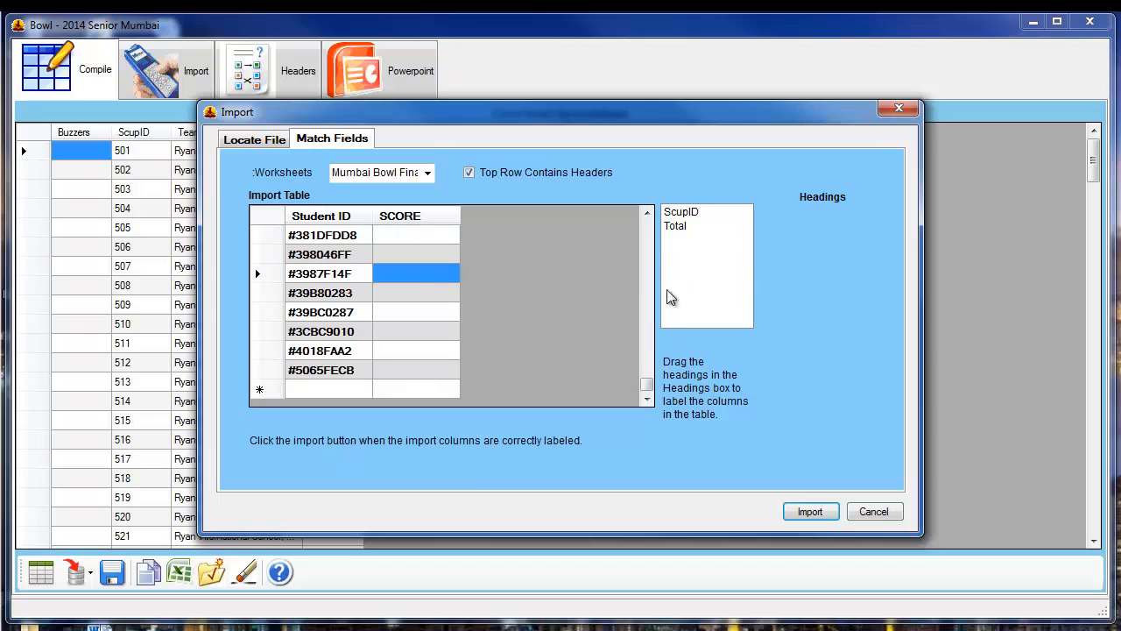
- Label the Student ID column ScupID and the SCORE column Total, import the scores, and check the team totals to the last row
{"action": "left_click_drag", "start_coordinate": [646, 394], "coordinate": [329, 220]}
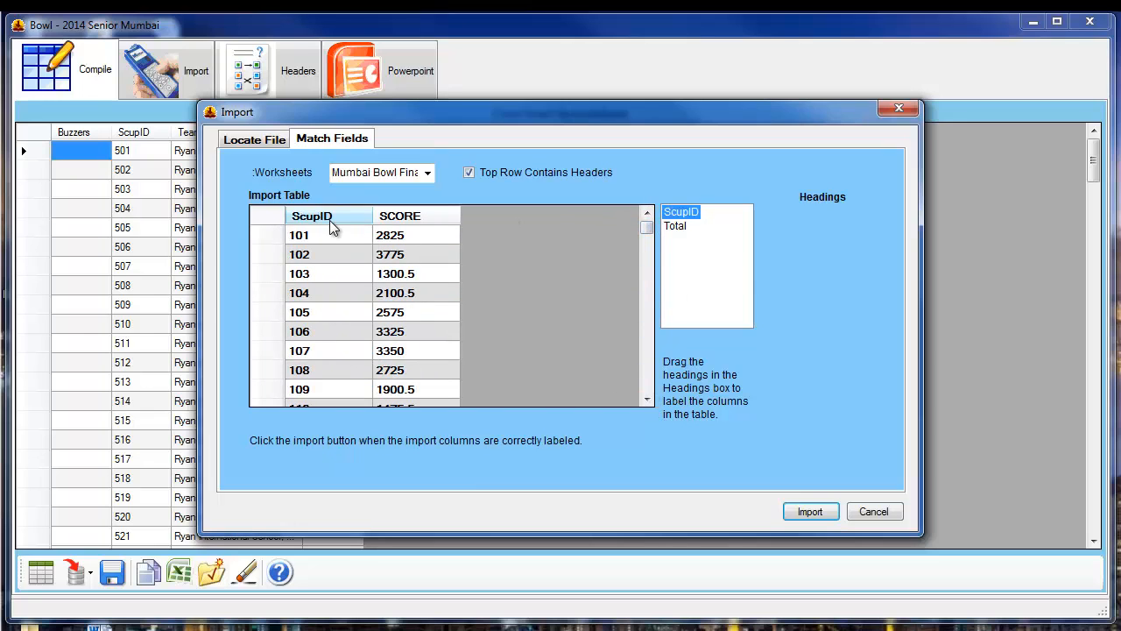
{"action": "left_click_drag", "start_coordinate": [677, 230], "coordinate": [399, 222]}
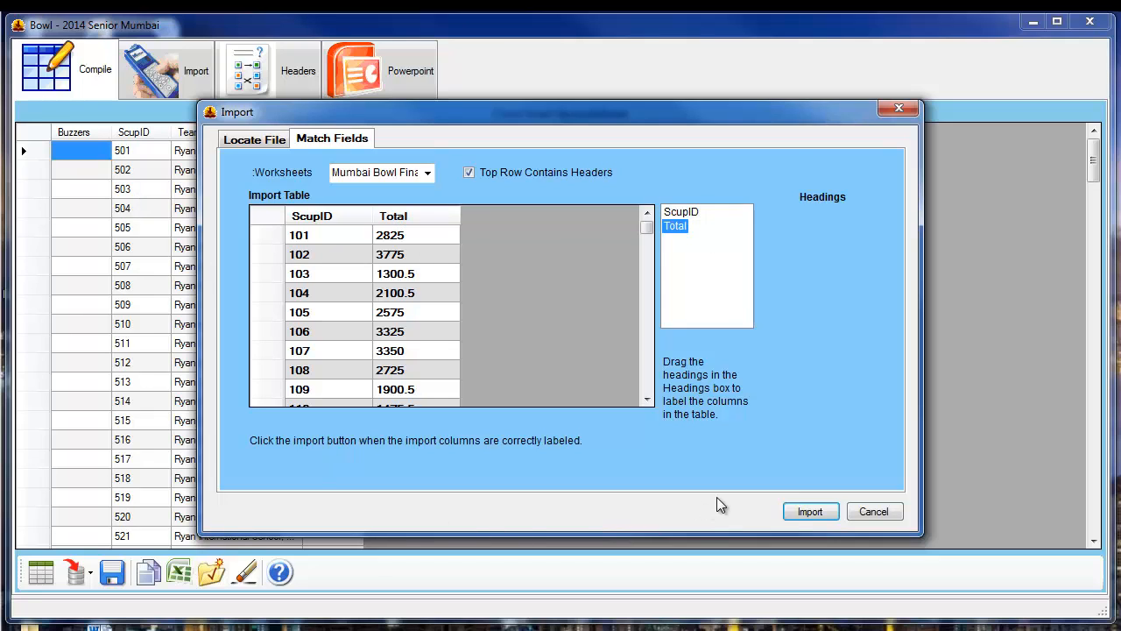
{"action": "left_click", "coordinate": [791, 512]}
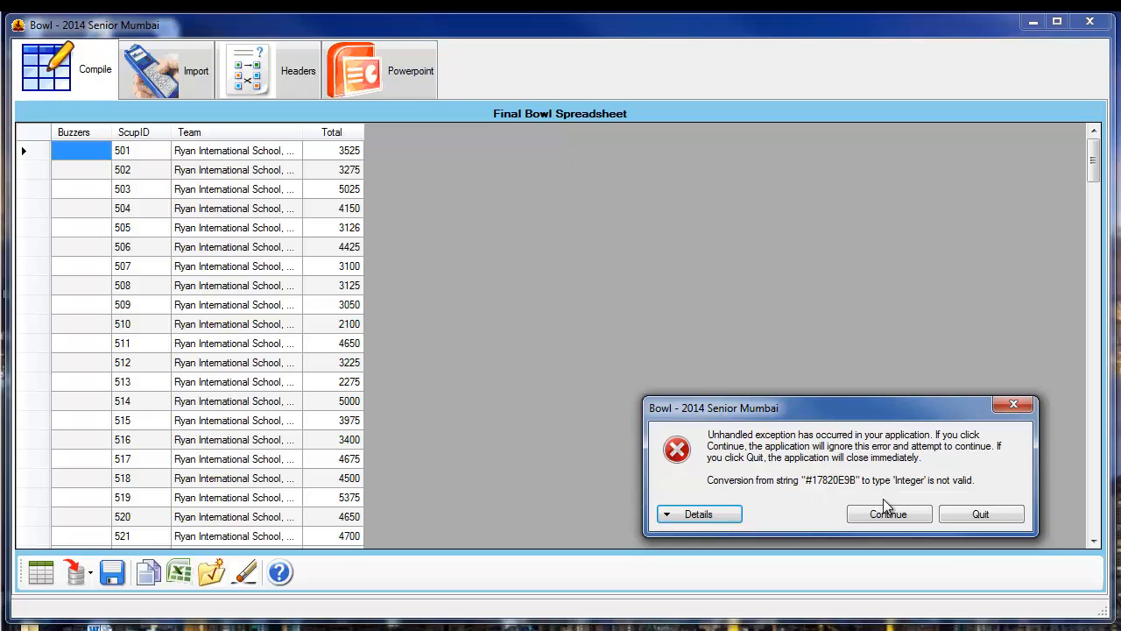
{"action": "left_click", "coordinate": [902, 515]}
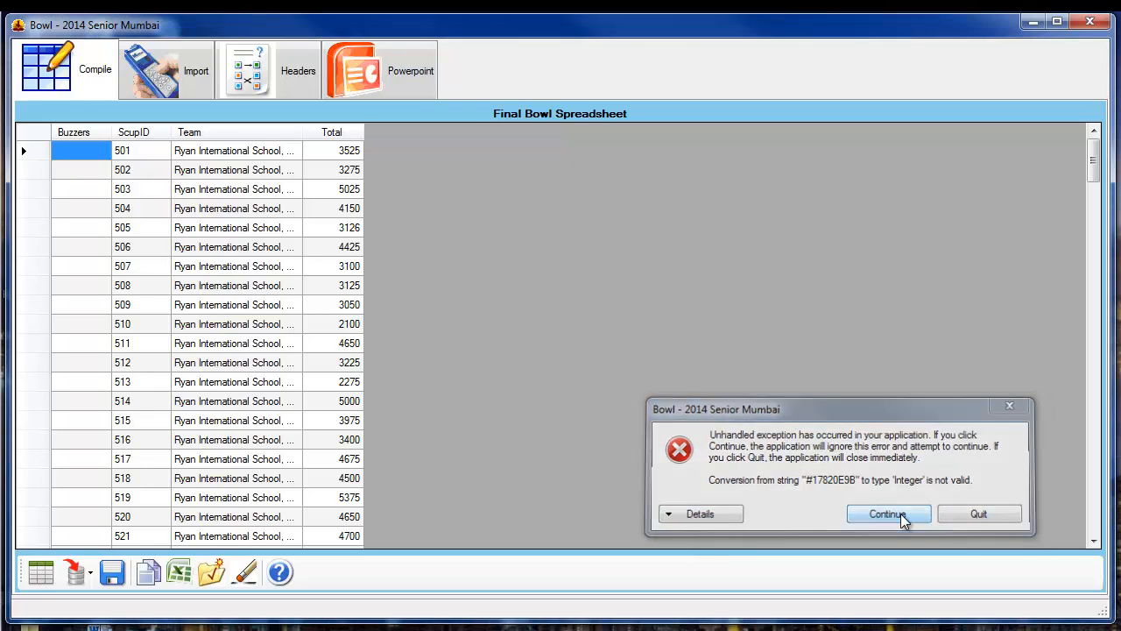
{"action": "double_click", "coordinate": [1094, 541]}
{"action": "left_click_drag", "start_coordinate": [1094, 541], "coordinate": [1094, 540]}
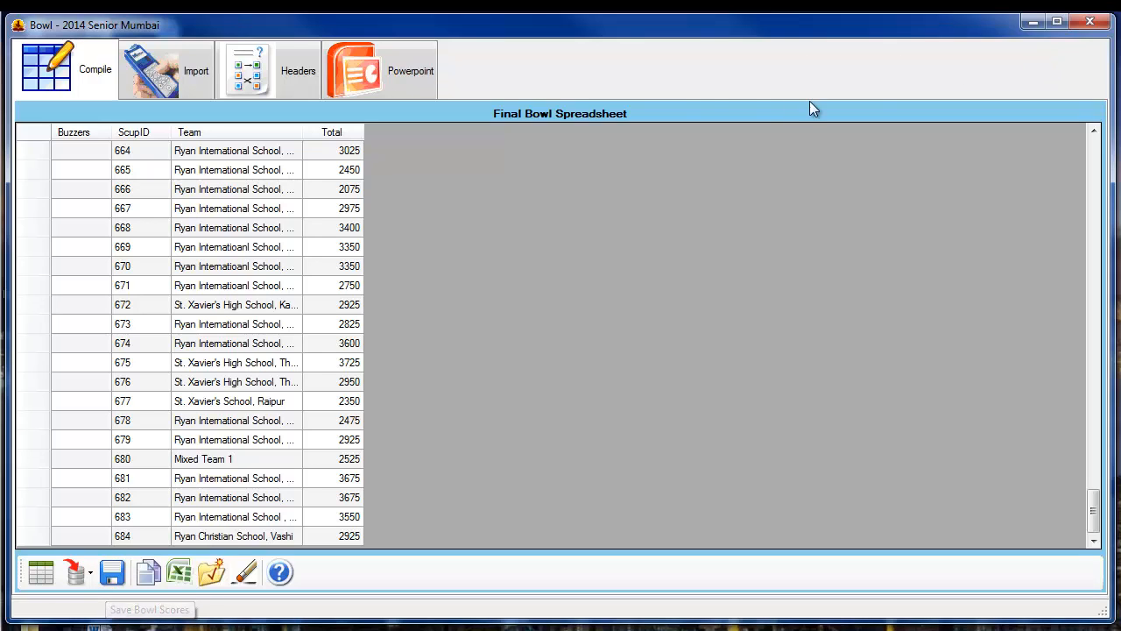
- Build a PowerPoint of the bowl results for the Junior Mumbai and Senior Mumbai contests
{"action": "left_click", "coordinate": [393, 92]}
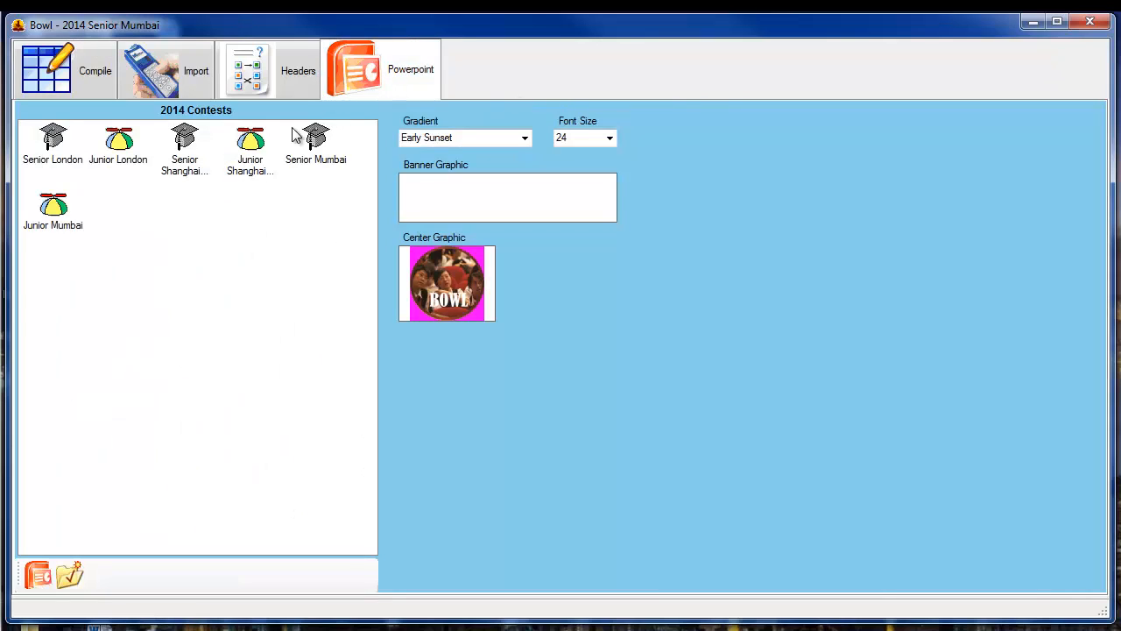
{"action": "left_click", "coordinate": [55, 204]}
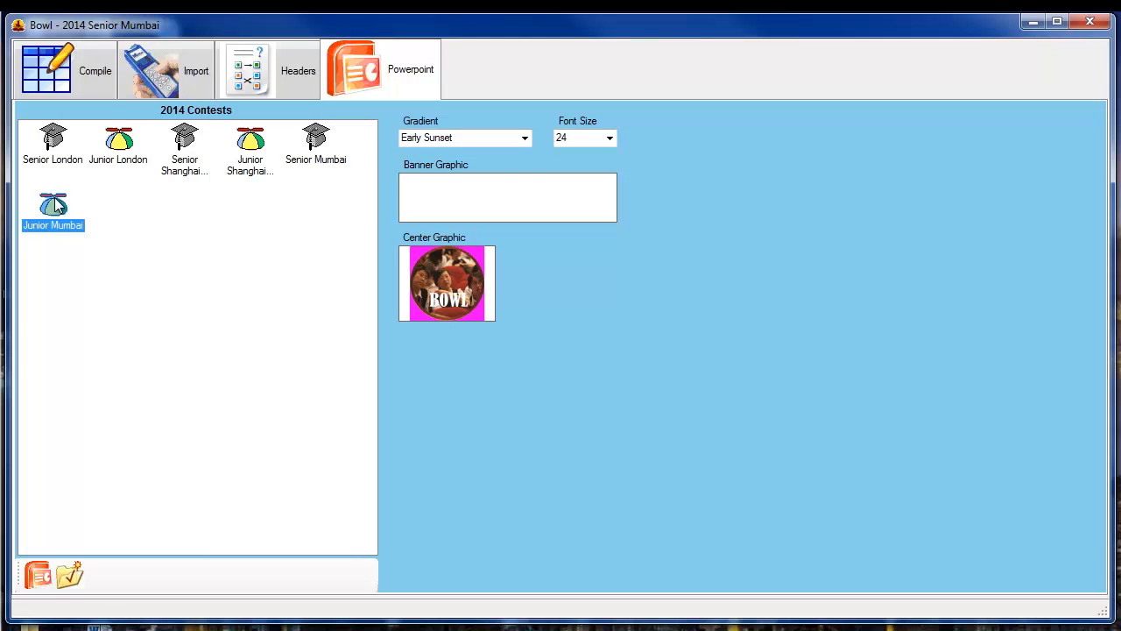
{"action": "left_click", "coordinate": [316, 139], "text": "ctrl"}
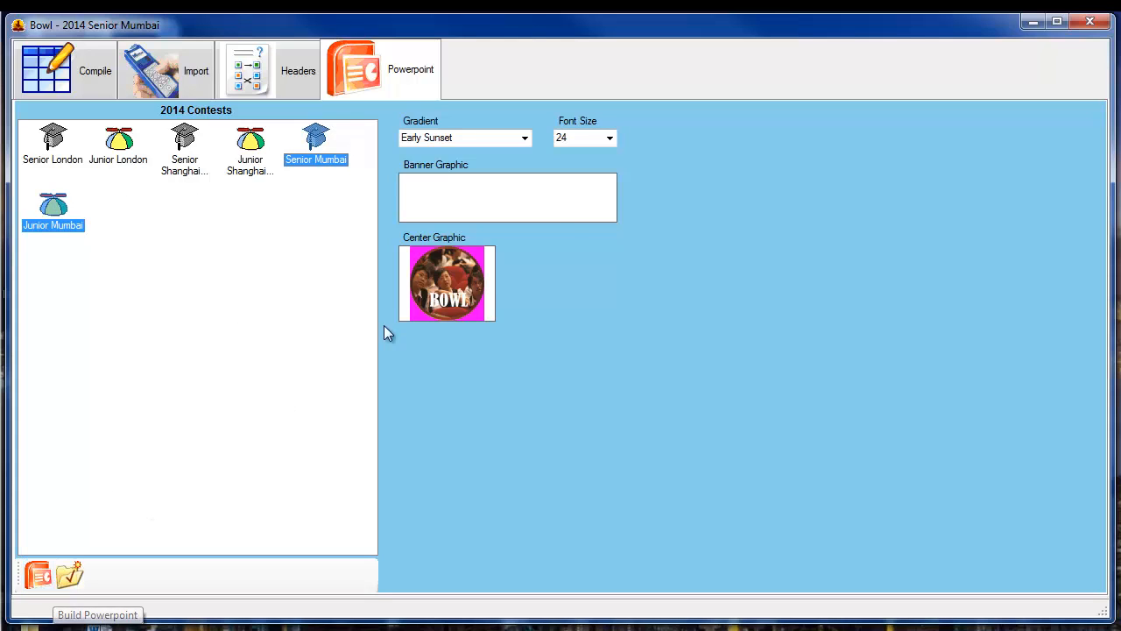
{"action": "left_click", "coordinate": [40, 580]}
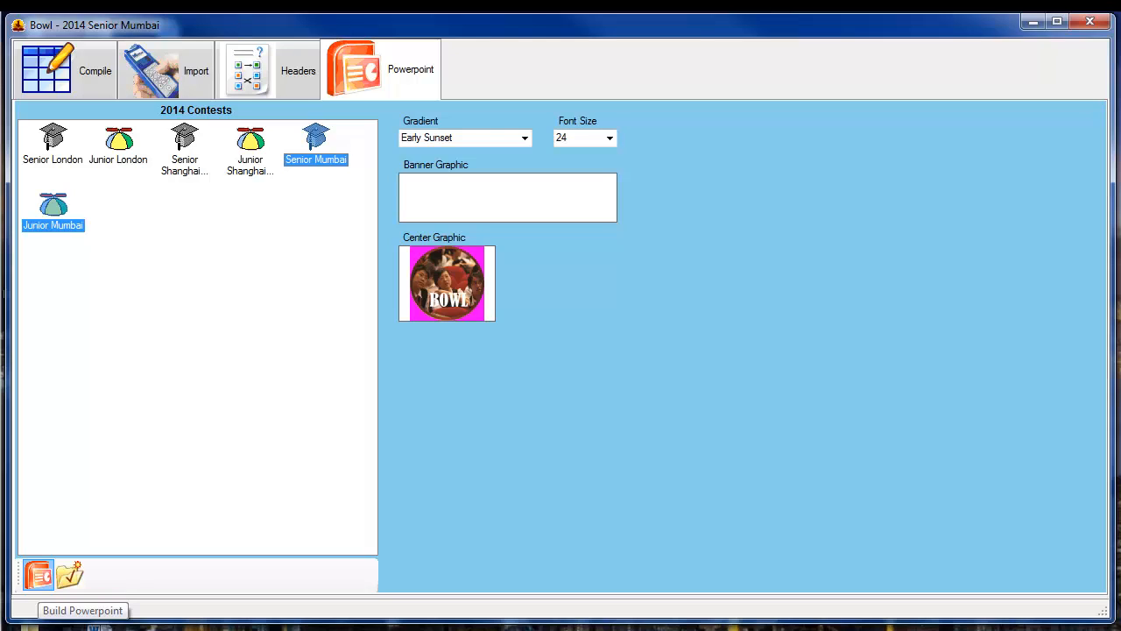
{"action": "left_click", "coordinate": [38, 575]}
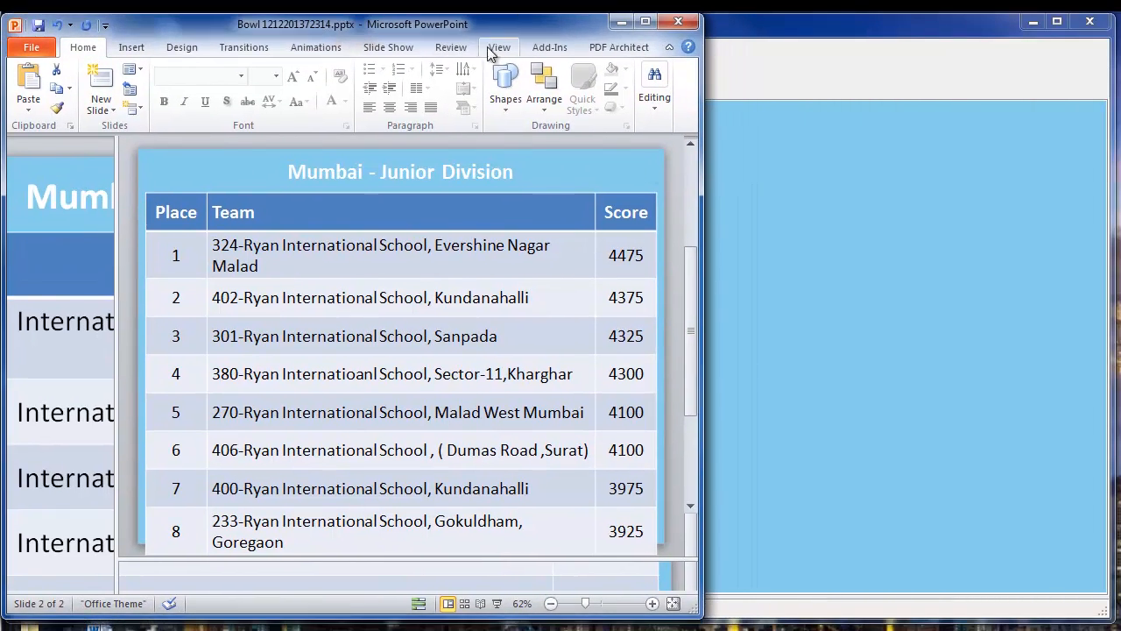
- Enlarge the presentation window, and examine the Mumbai Senior Division and Junior Division slides
{"action": "left_click_drag", "start_coordinate": [703, 611], "coordinate": [1109, 578]}
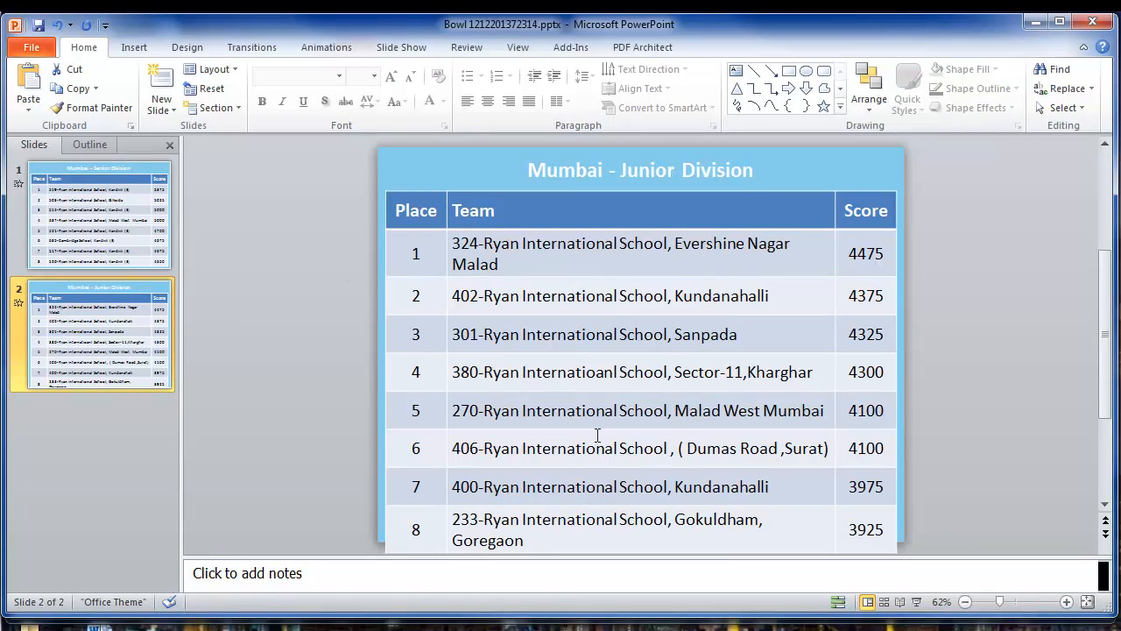
{"action": "left_click", "coordinate": [124, 216]}
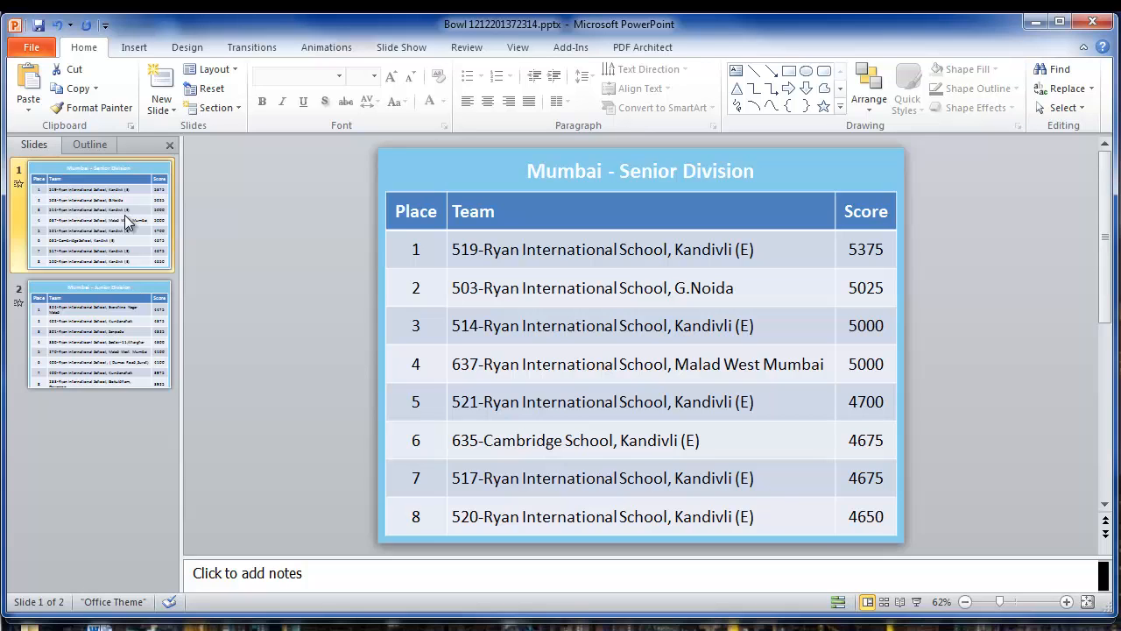
{"action": "left_click", "coordinate": [140, 328]}
- Shorten "International" to "Int" in the first-place team's name on the Mumbai Junior Division slide
{"action": "left_click", "coordinate": [536, 245]}
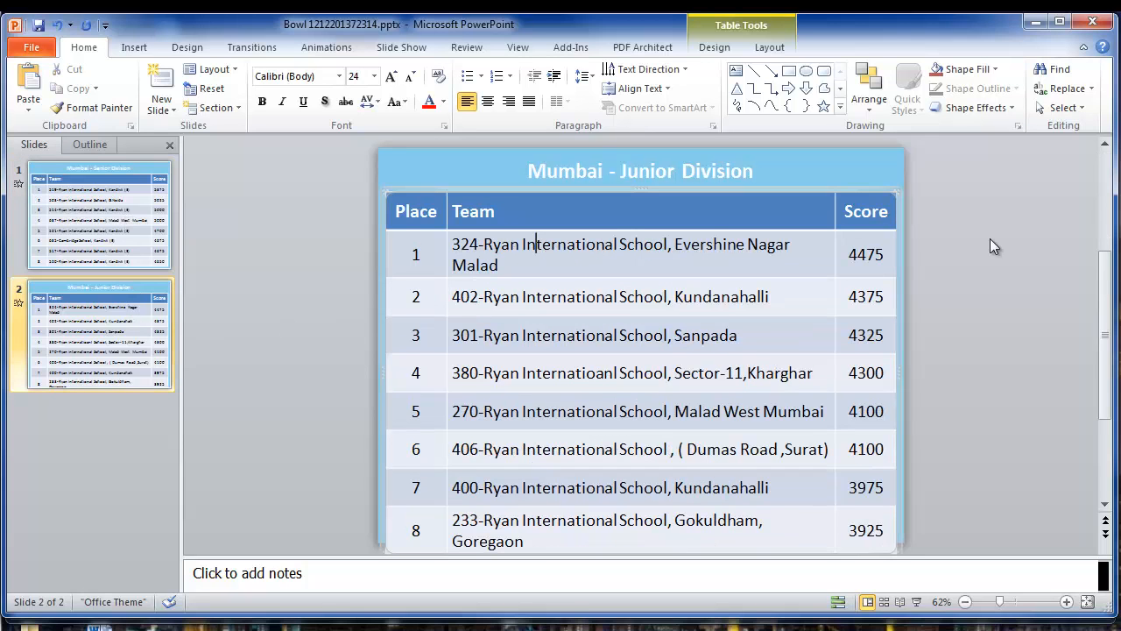
{"action": "key", "text": "Right"}
{"action": "key", "text": "Right"}
{"action": "key", "text": "Delete"}
{"action": "key", "text": "Delete"}
{"action": "key", "text": "Delete"}
{"action": "key", "text": "Delete"}
{"action": "key", "text": "Delete"}
{"action": "key", "text": "Delete"}
{"action": "key", "text": "Delete"}
{"action": "key", "text": "Delete"}
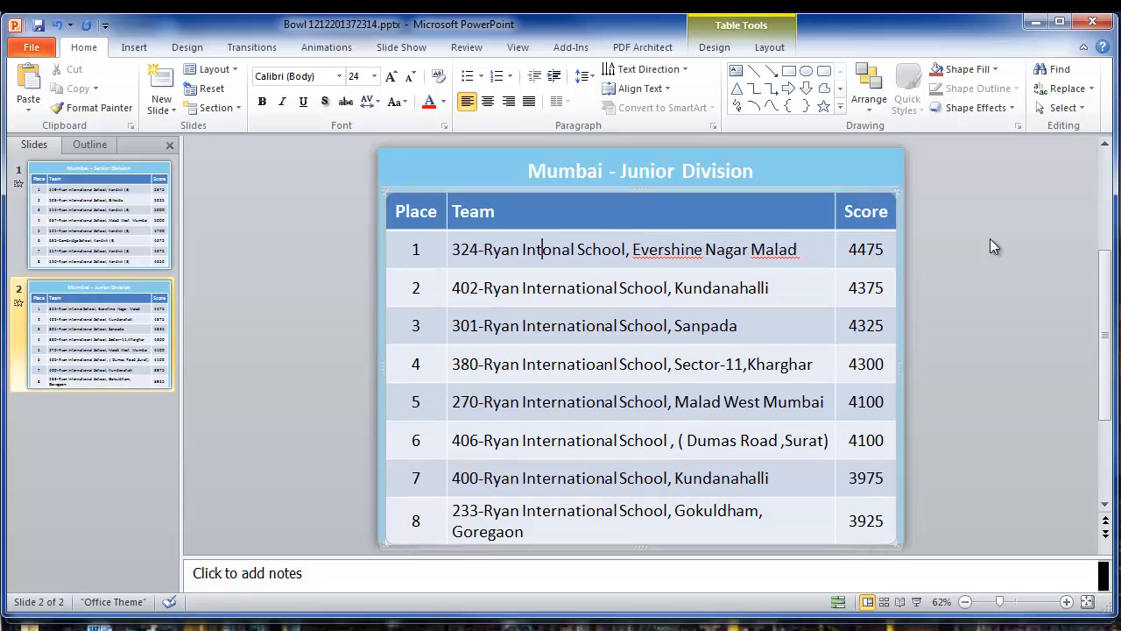
{"action": "key", "text": "Delete"}
{"action": "key", "text": "Delete"}
{"action": "left_click", "coordinate": [771, 300]}
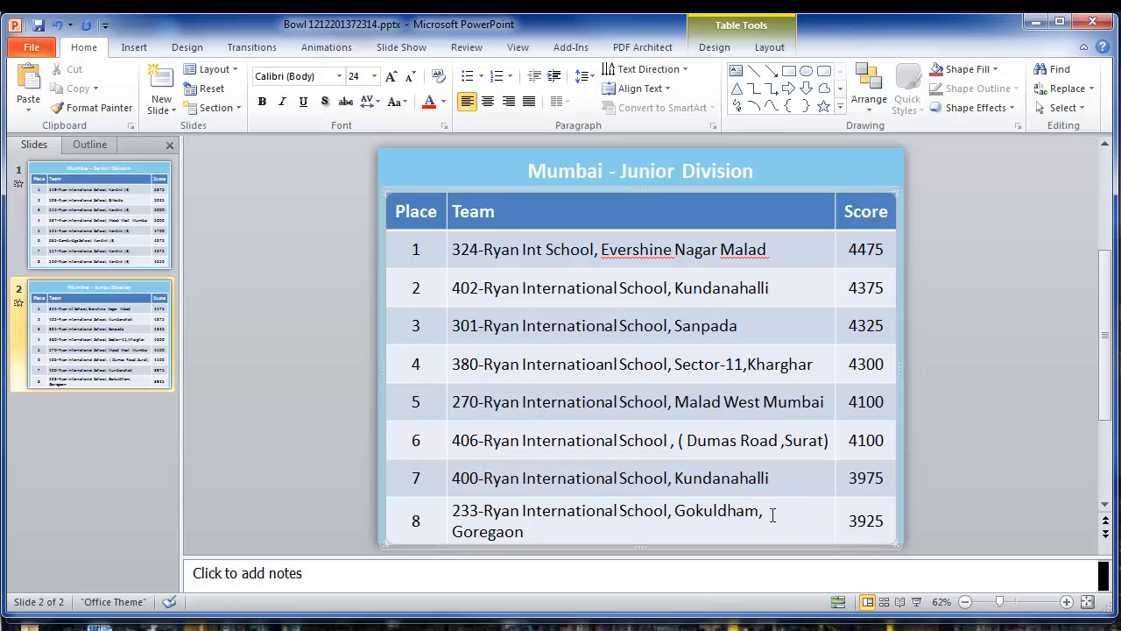
- Close the bowl presentation without saving the changes, and close the bowl window
{"action": "left_click", "coordinate": [1093, 21]}
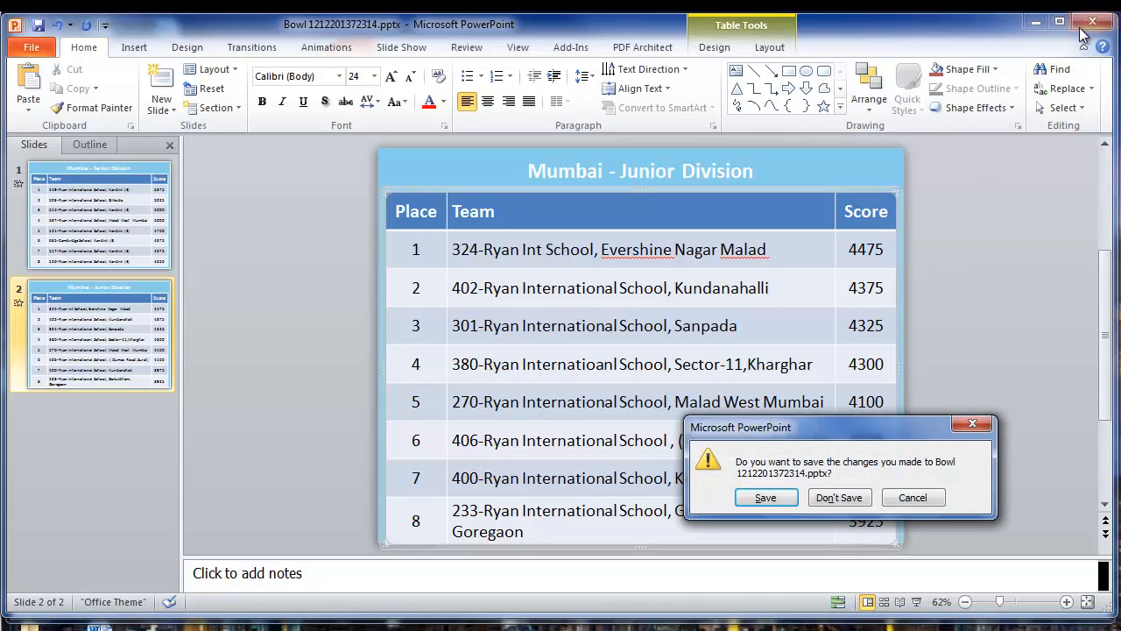
{"action": "left_click", "coordinate": [842, 501]}
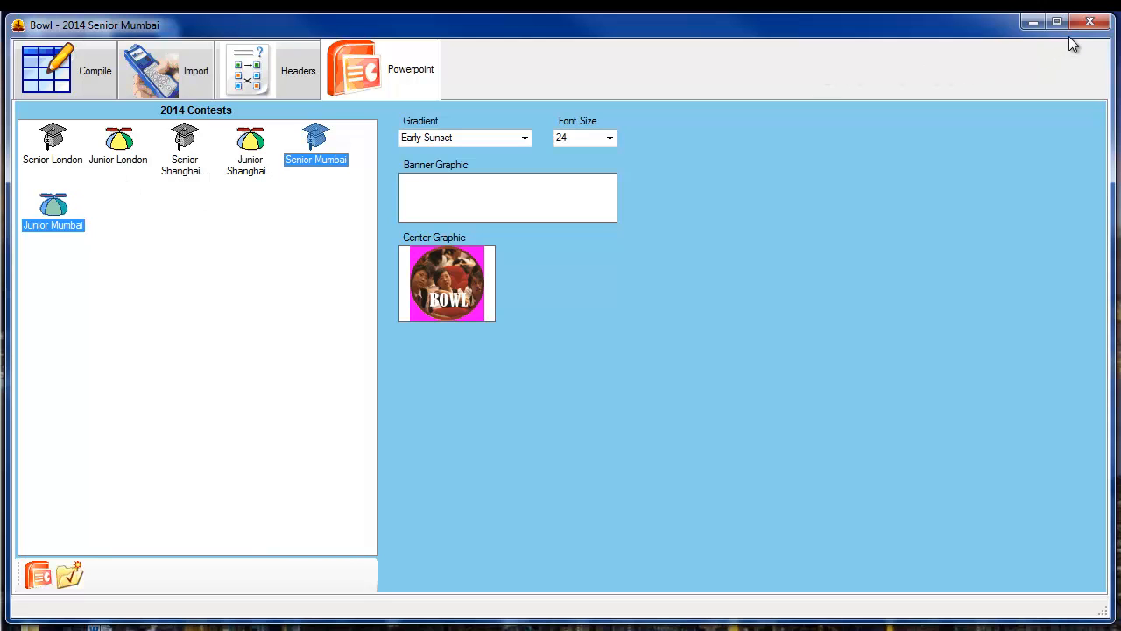
{"action": "left_click", "coordinate": [1089, 21]}
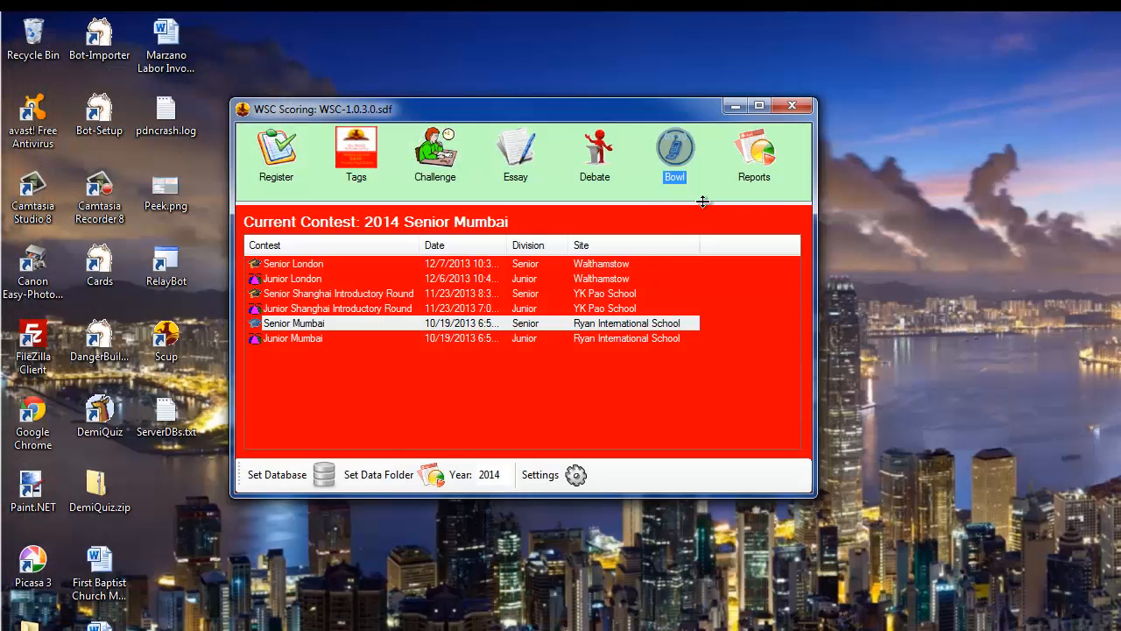
- Open the reports, and select the Senior Mumbai contest for report setup
{"action": "double_click", "coordinate": [754, 159]}
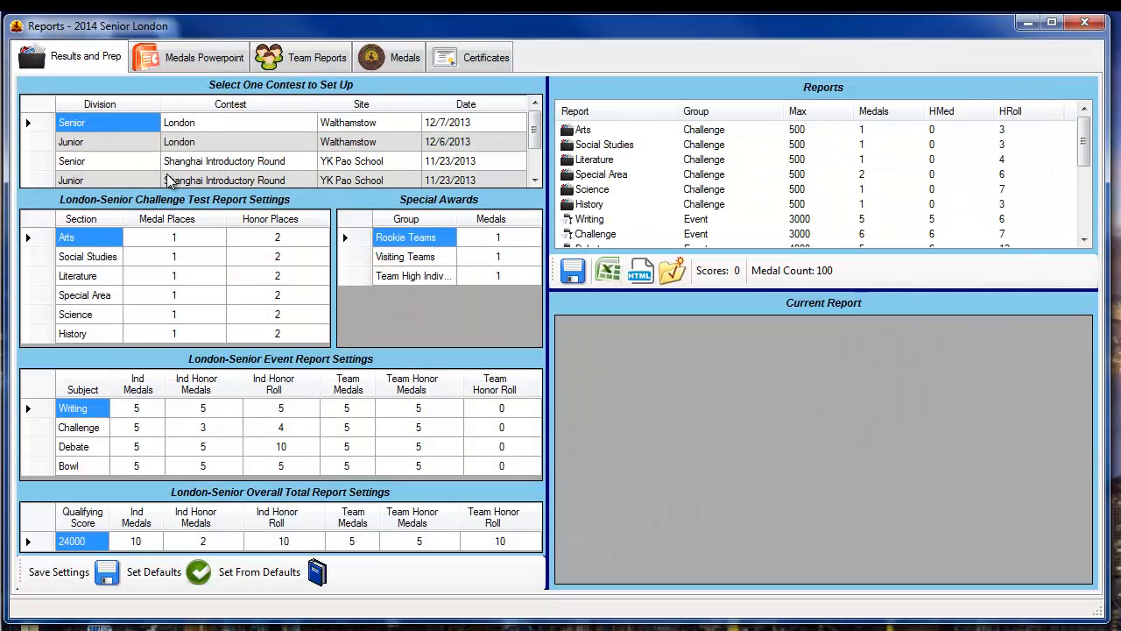
{"action": "left_click", "coordinate": [535, 179]}
{"action": "left_click", "coordinate": [535, 179]}
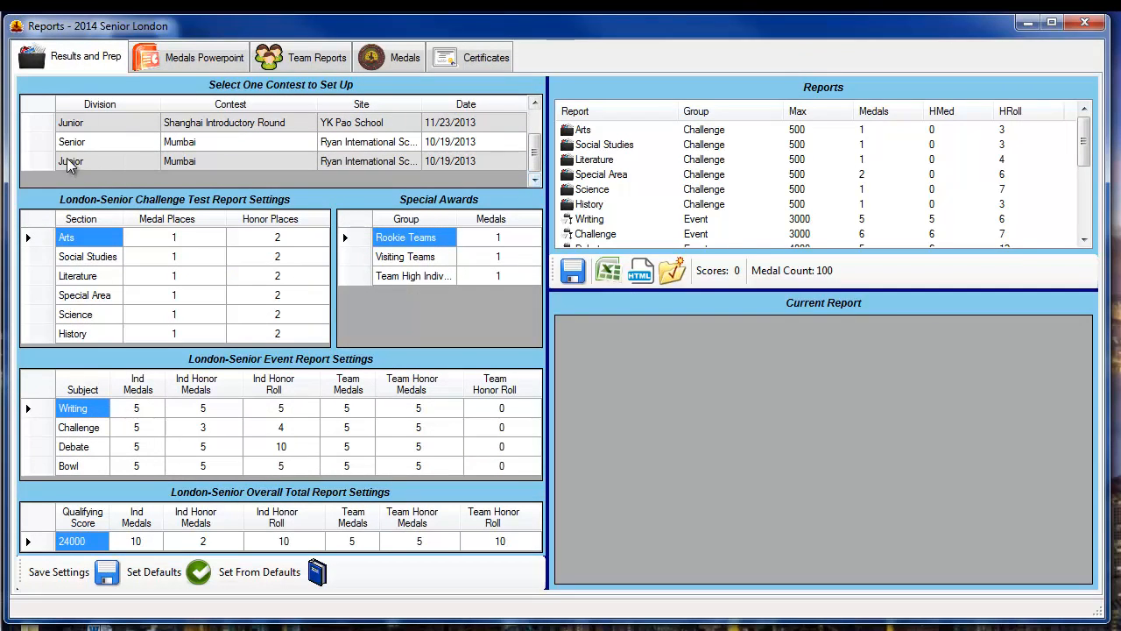
{"action": "left_click", "coordinate": [37, 142]}
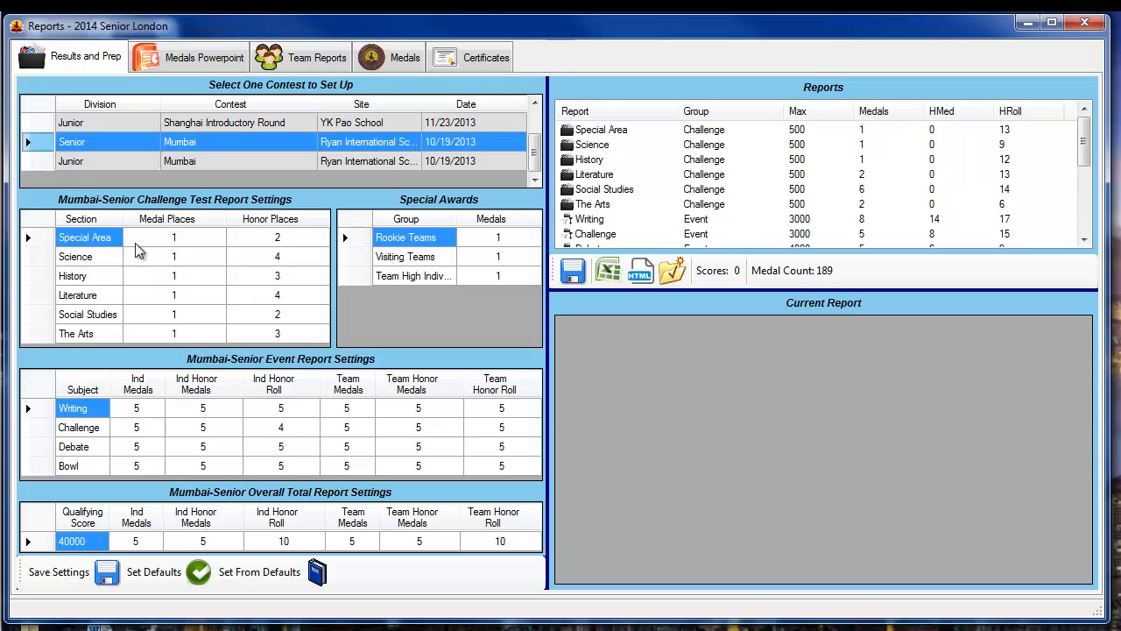
- Show the Special Area challenge report, and enlarge the current report area by shrinking the reports list
{"action": "left_click", "coordinate": [611, 136]}
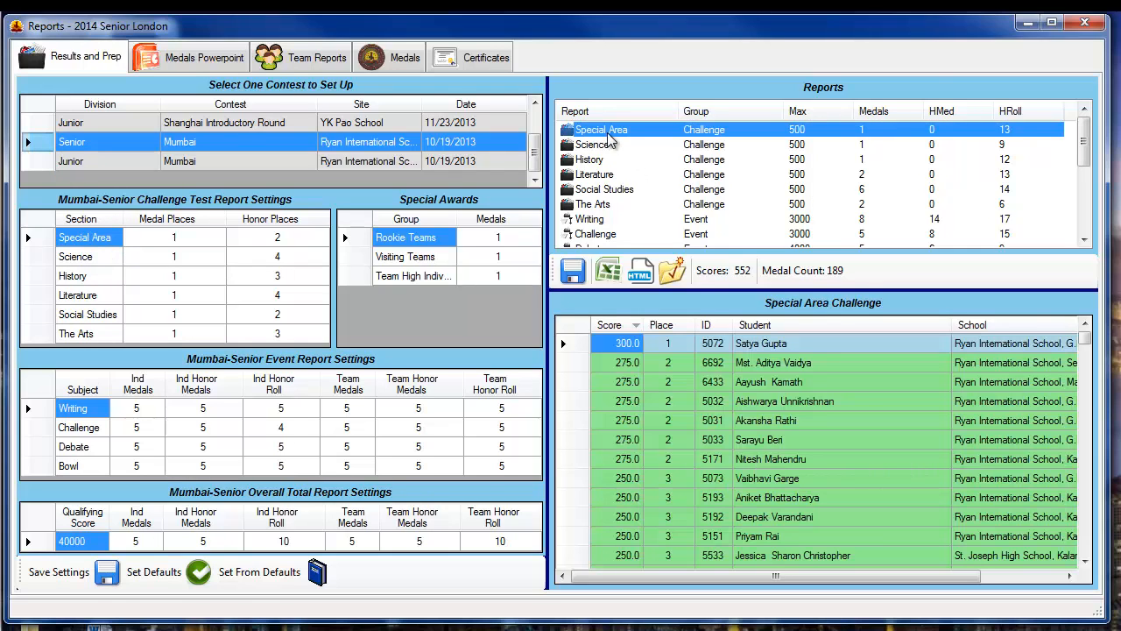
{"action": "left_click_drag", "start_coordinate": [718, 290], "coordinate": [714, 187]}
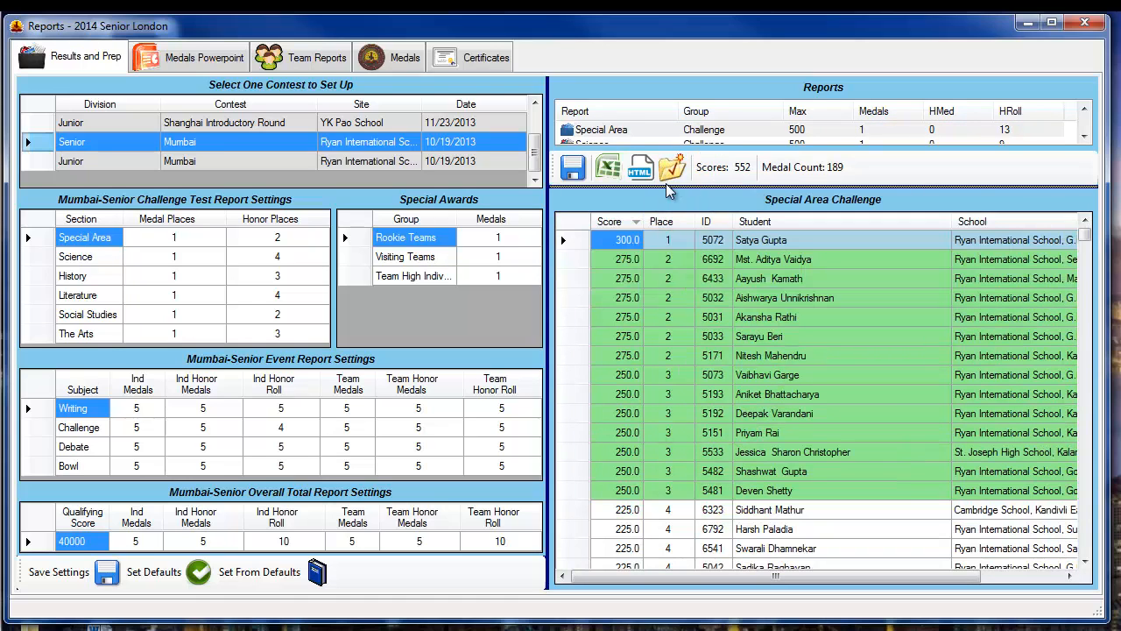
{"action": "left_click_drag", "start_coordinate": [667, 186], "coordinate": [668, 241]}
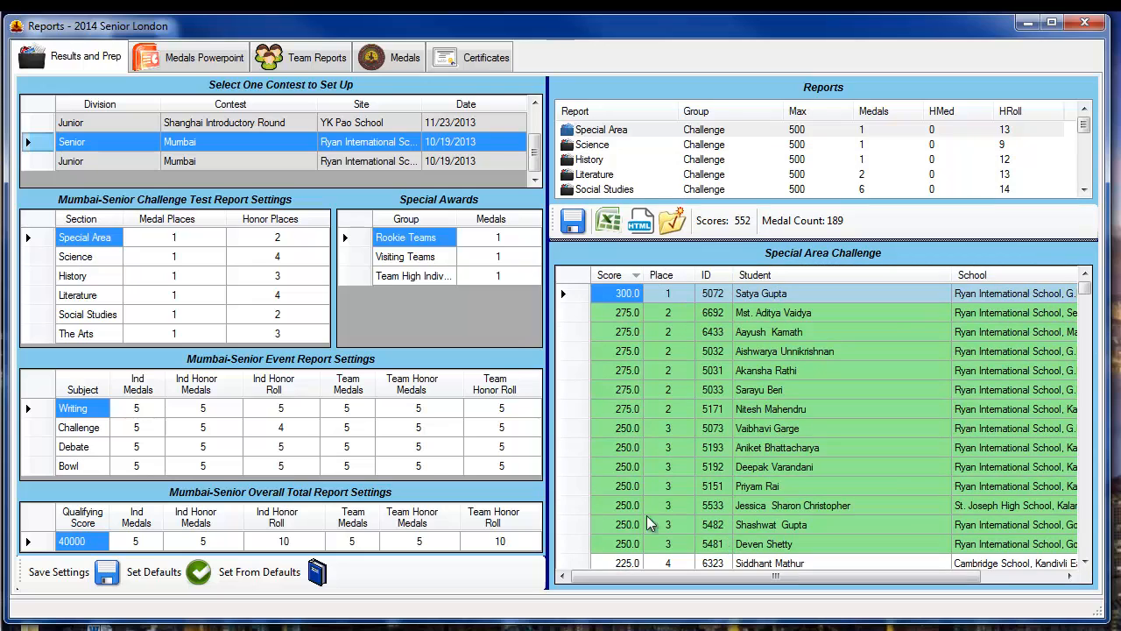
- Examine the Science, History, Literature and Social Studies challenge reports for the Mumbai Senior contest
{"action": "left_click", "coordinate": [601, 146]}
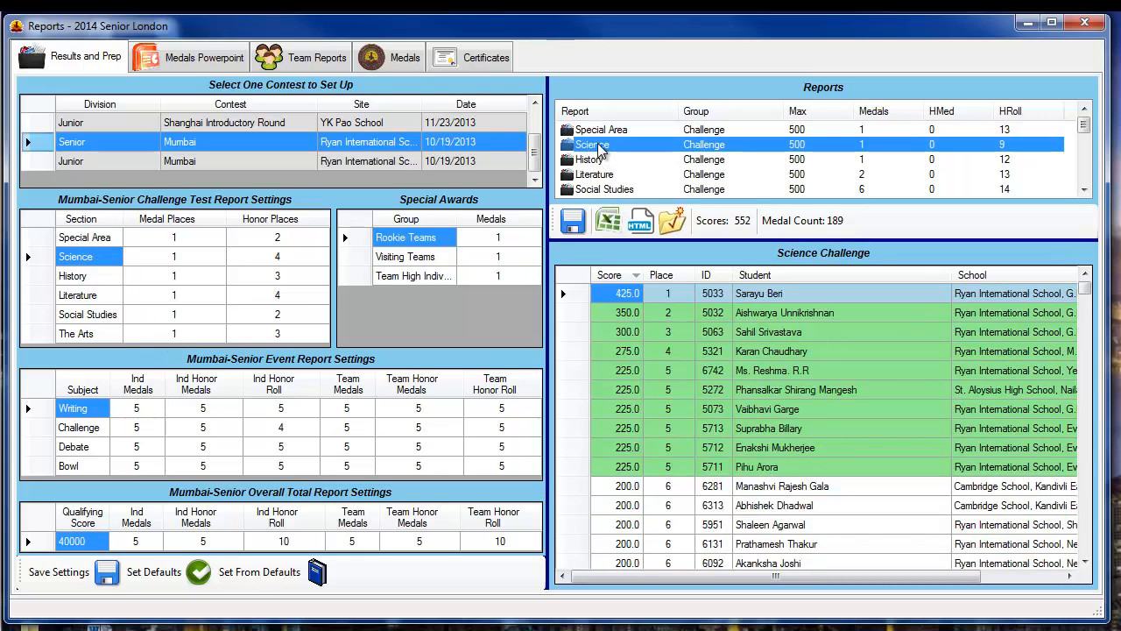
{"action": "key", "text": "Down"}
{"action": "key", "text": "Down"}
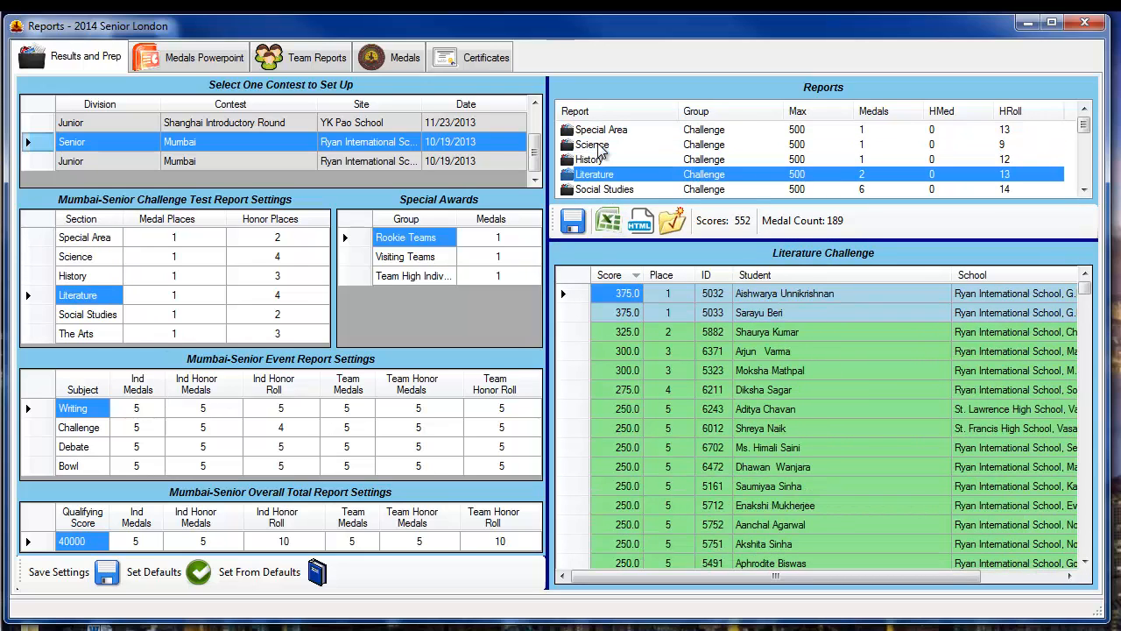
{"action": "key", "text": "Down"}
{"action": "key", "text": "Up"}
{"action": "key", "text": "Up"}
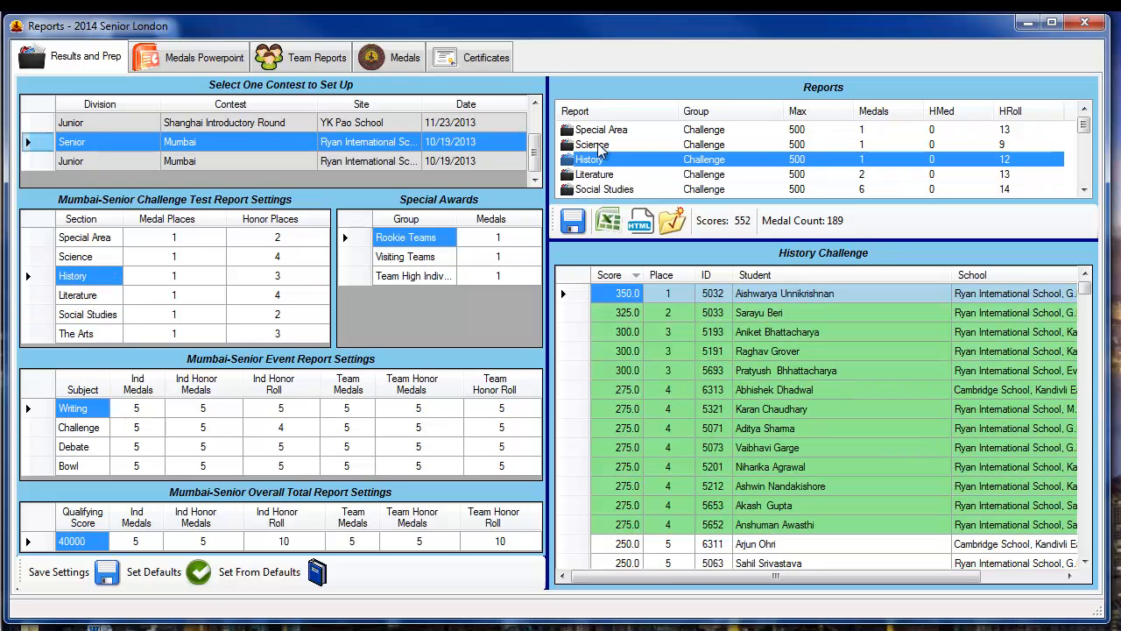
- Show the Literature challenge report and set the Literature section's honor places to 3
{"action": "left_click", "coordinate": [593, 176]}
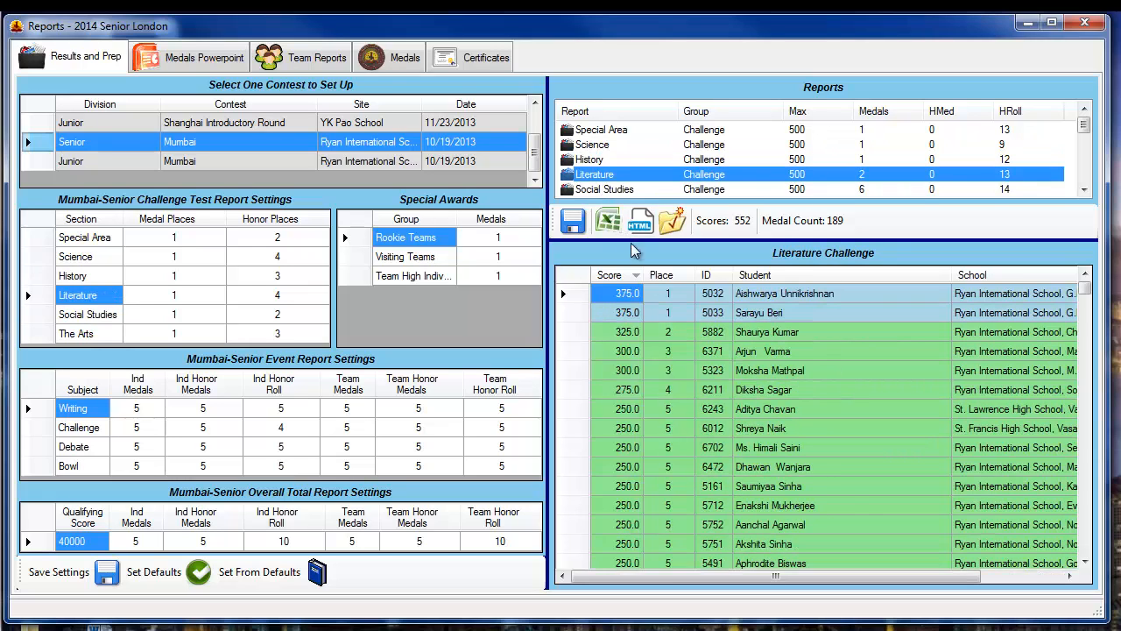
{"action": "left_click", "coordinate": [1085, 562]}
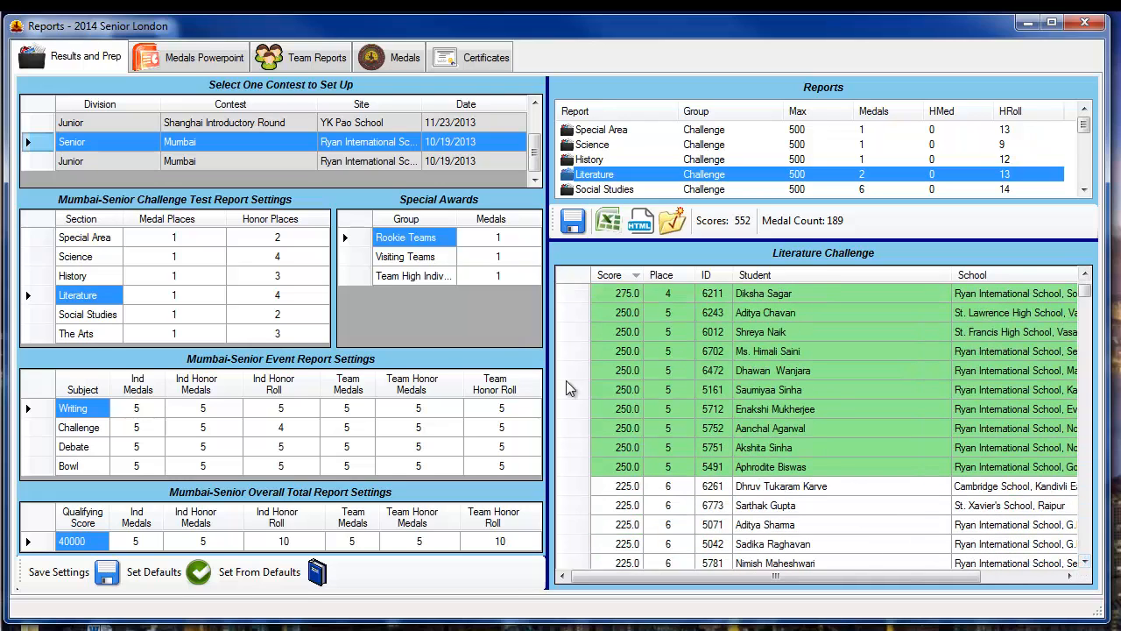
{"action": "left_click", "coordinate": [299, 302]}
{"action": "type", "text": "3"}
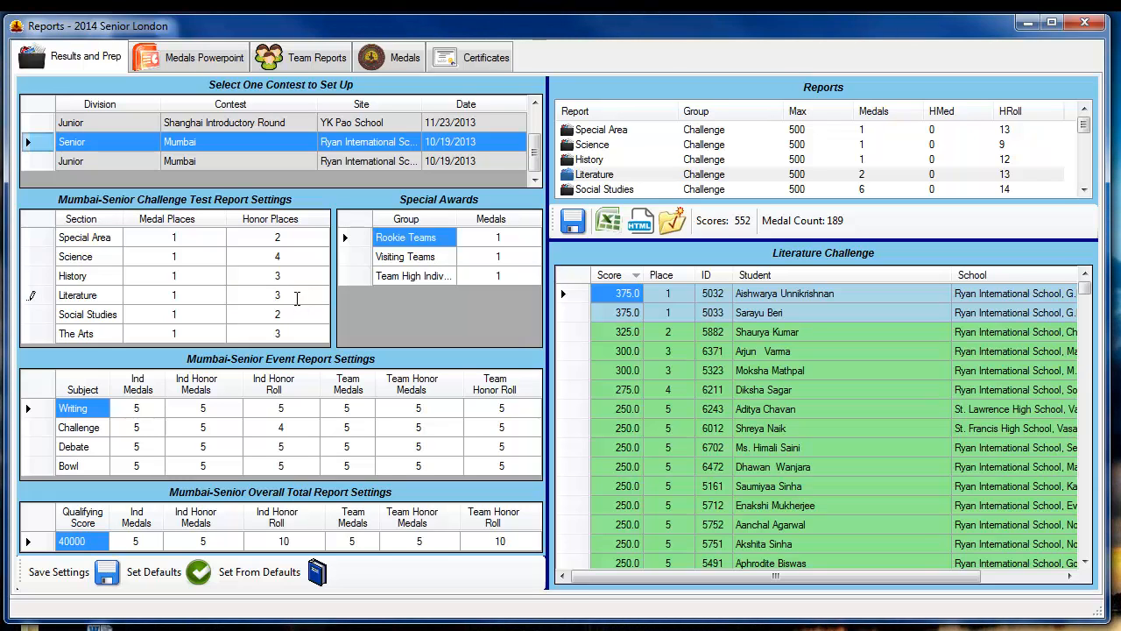
{"action": "left_click", "coordinate": [184, 299]}
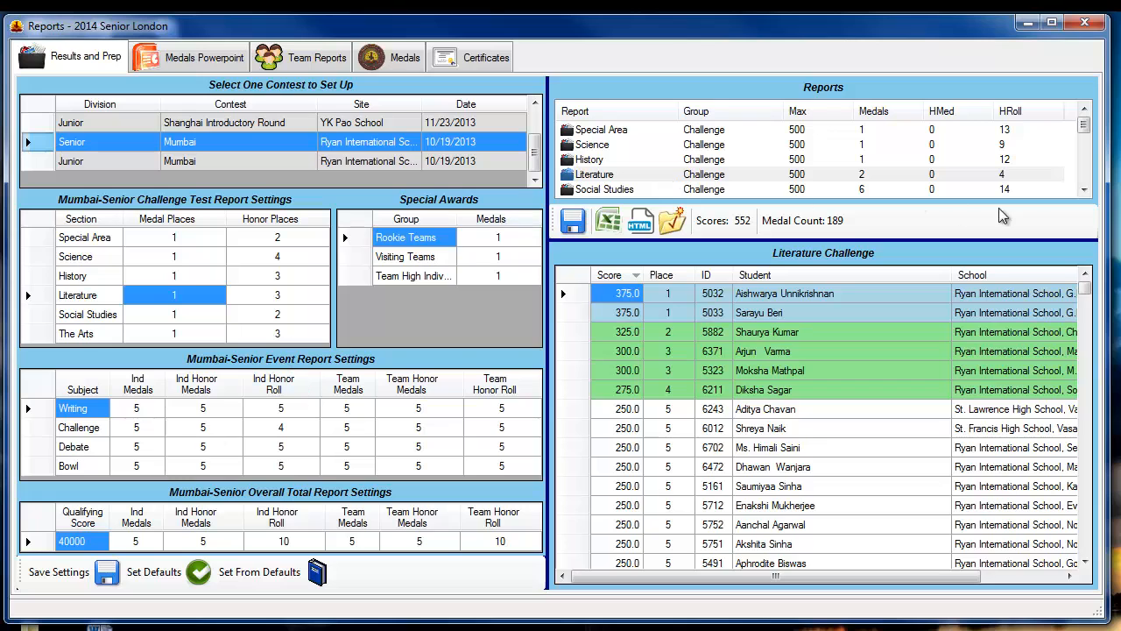
- Show the individual Writing event report, review its honor medal rows, and set Writing's individual honor medals to 3
{"action": "left_click", "coordinate": [1083, 191]}
{"action": "scroll", "coordinate": [1011, 176], "scroll_direction": "down", "scroll_amount": 2}
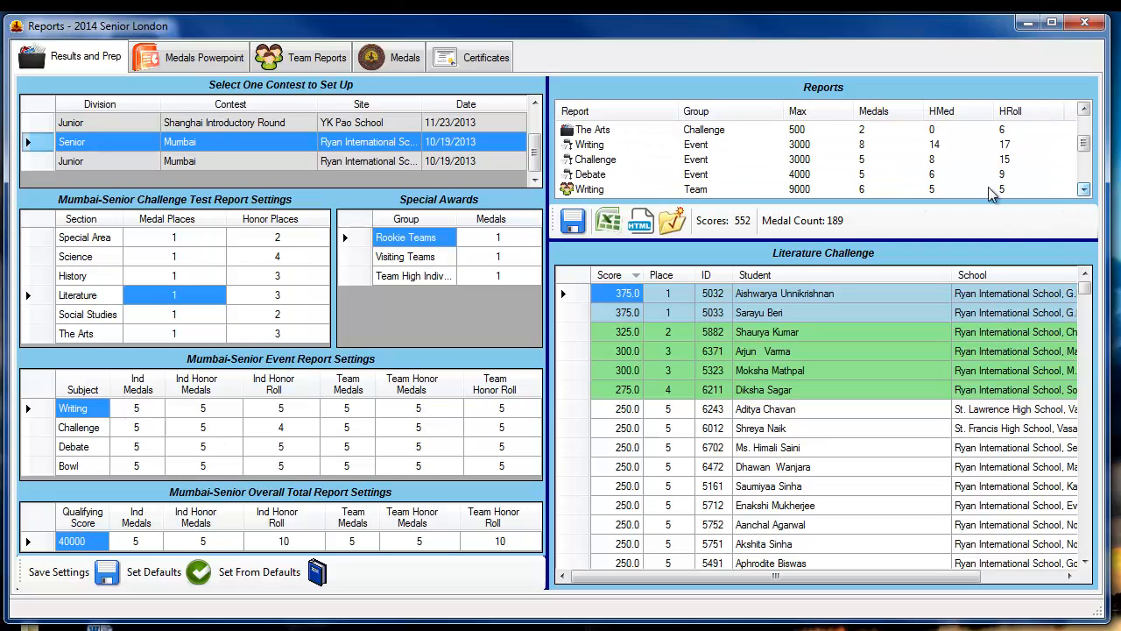
{"action": "left_click", "coordinate": [601, 145]}
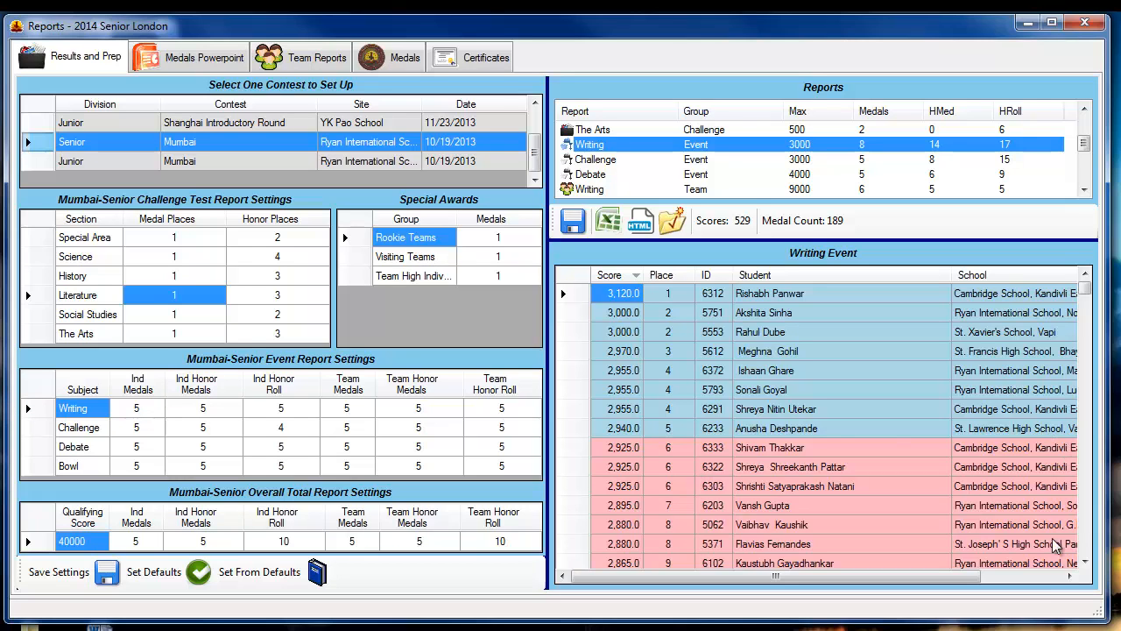
{"action": "left_click", "coordinate": [1085, 564]}
{"action": "left_click", "coordinate": [1085, 563]}
{"action": "left_click", "coordinate": [1086, 563]}
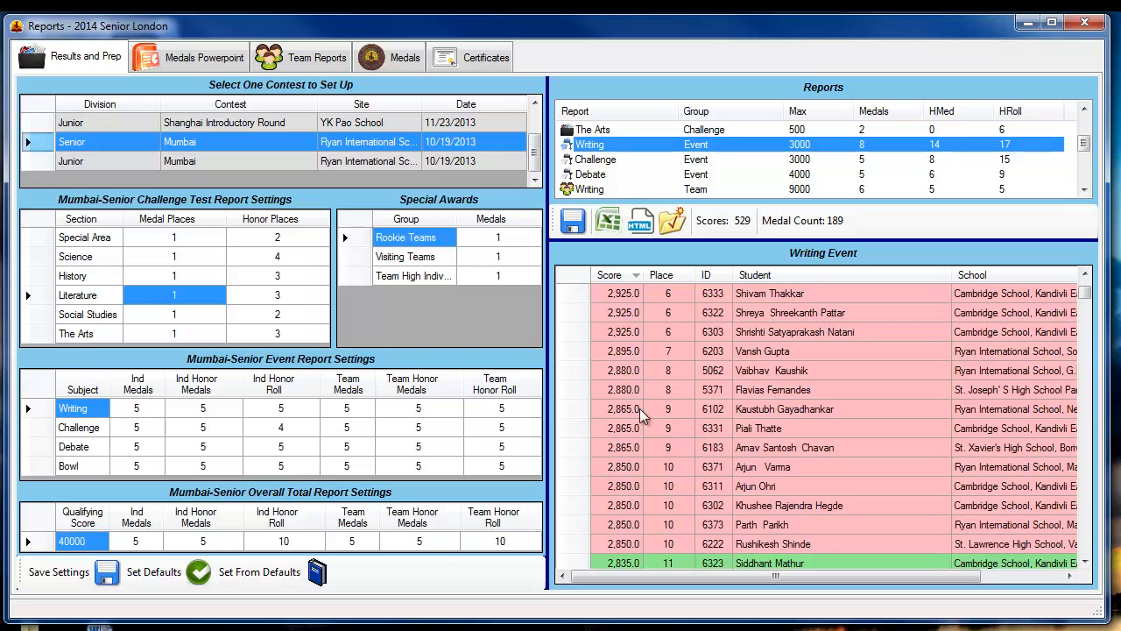
{"action": "left_click", "coordinate": [223, 408]}
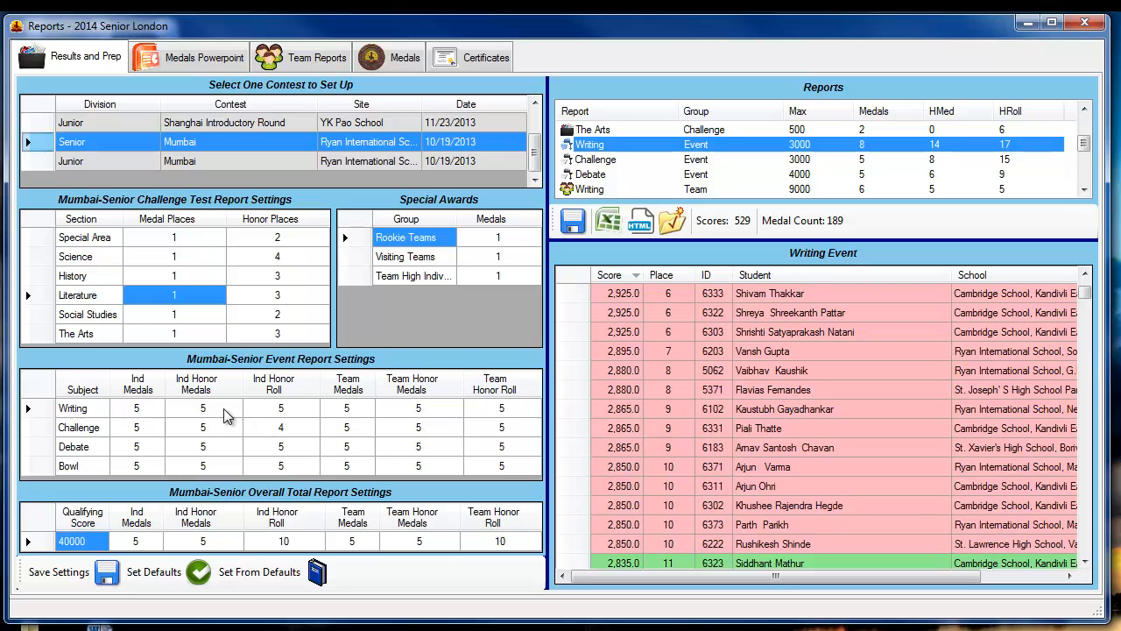
{"action": "type", "text": "3"}
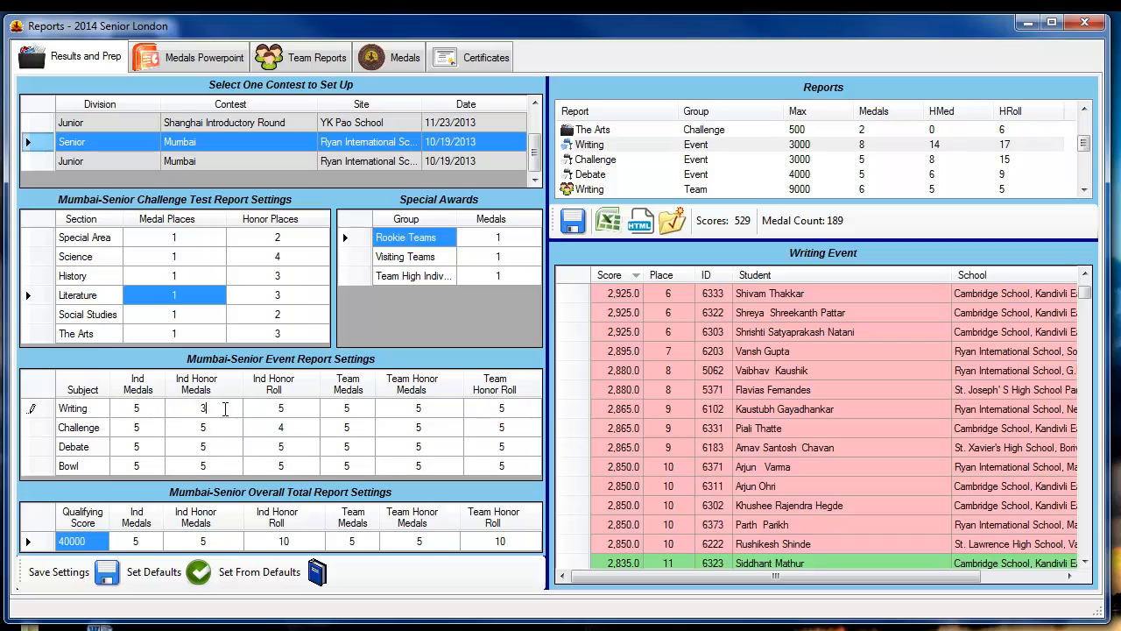
{"action": "left_click", "coordinate": [289, 409]}
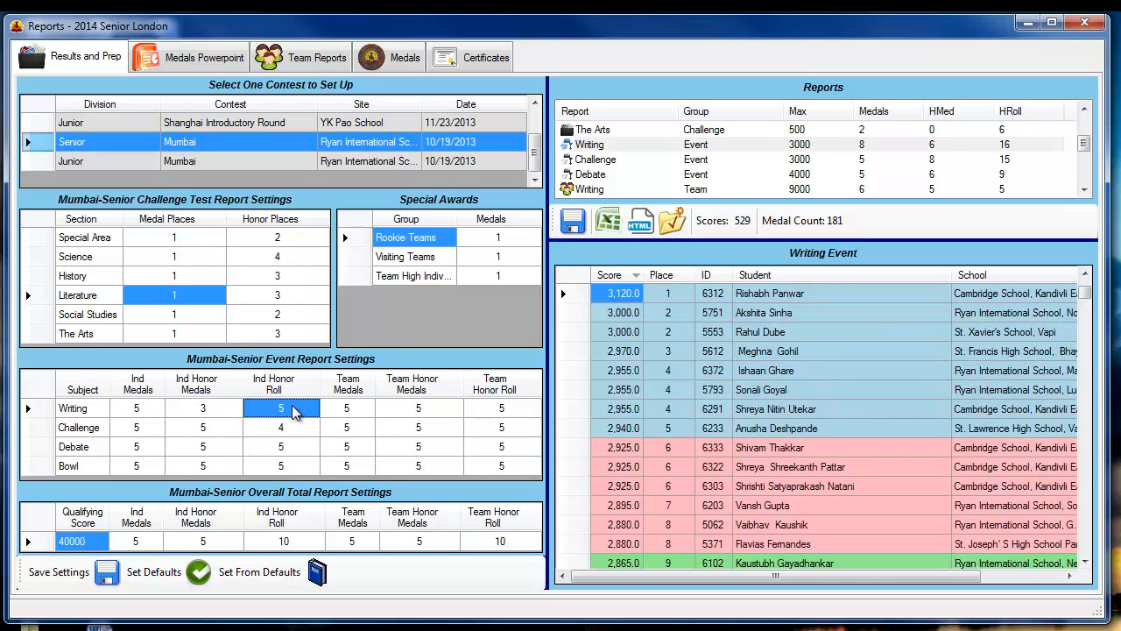
- Review the Writing event's honor roll rows and set Writing's individual honor roll to 3
{"action": "left_click", "coordinate": [1085, 561]}
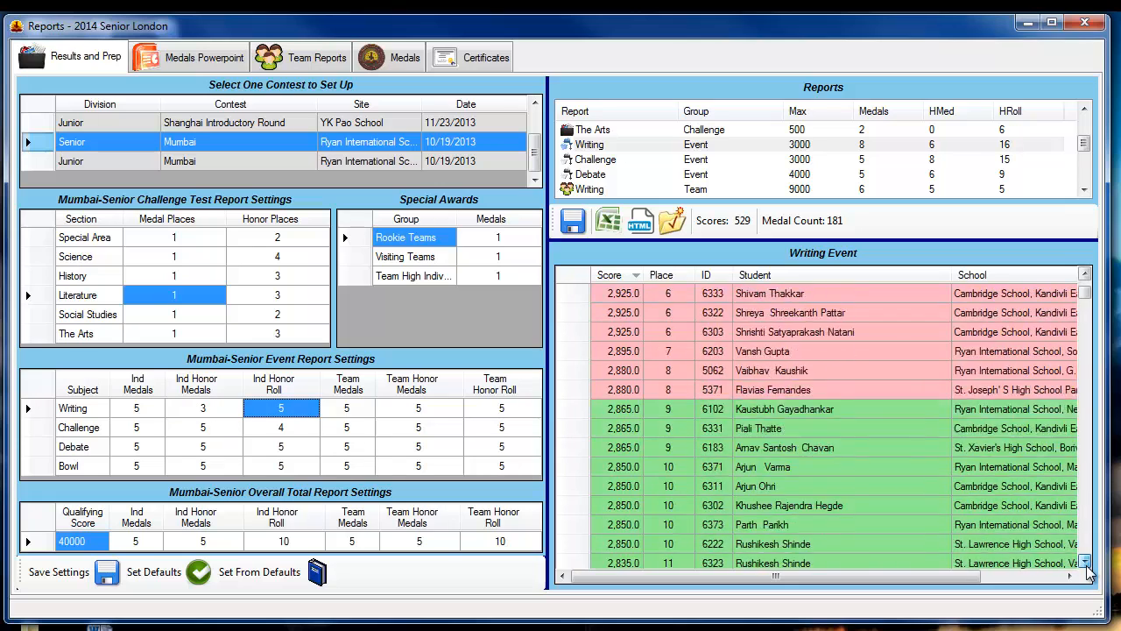
{"action": "left_click", "coordinate": [1085, 562]}
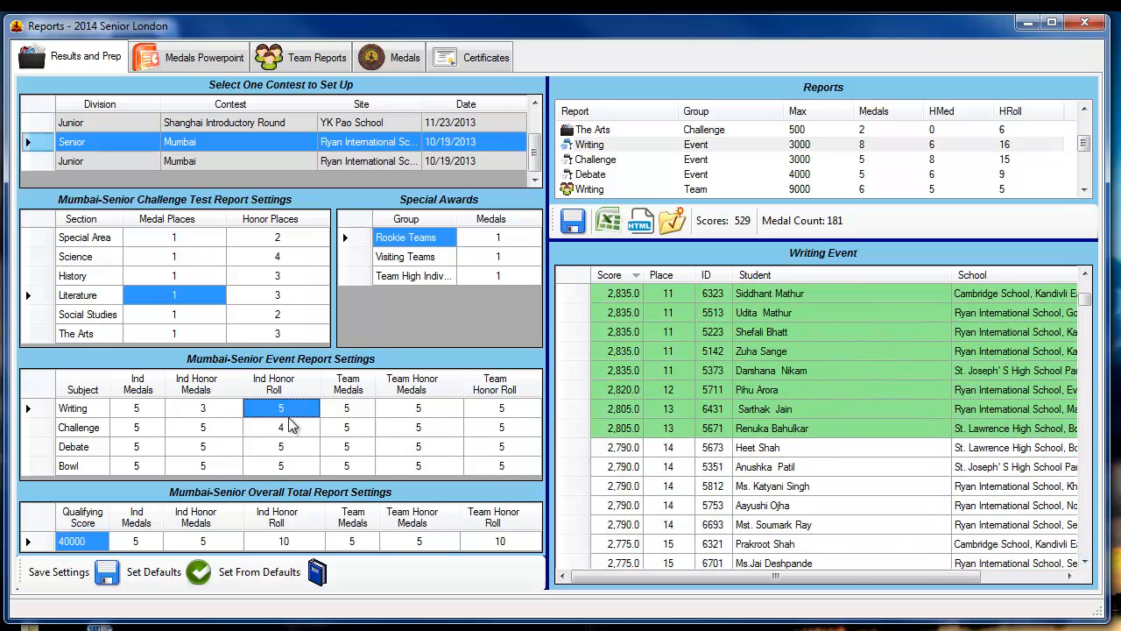
{"action": "left_click", "coordinate": [293, 409]}
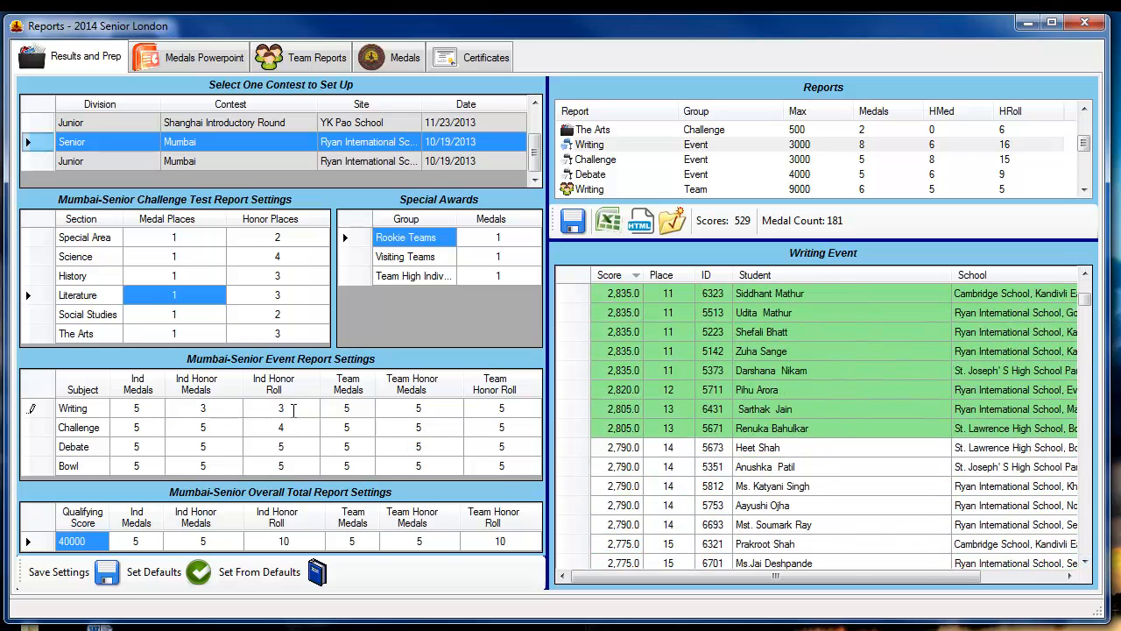
{"action": "key", "text": "Tab"}
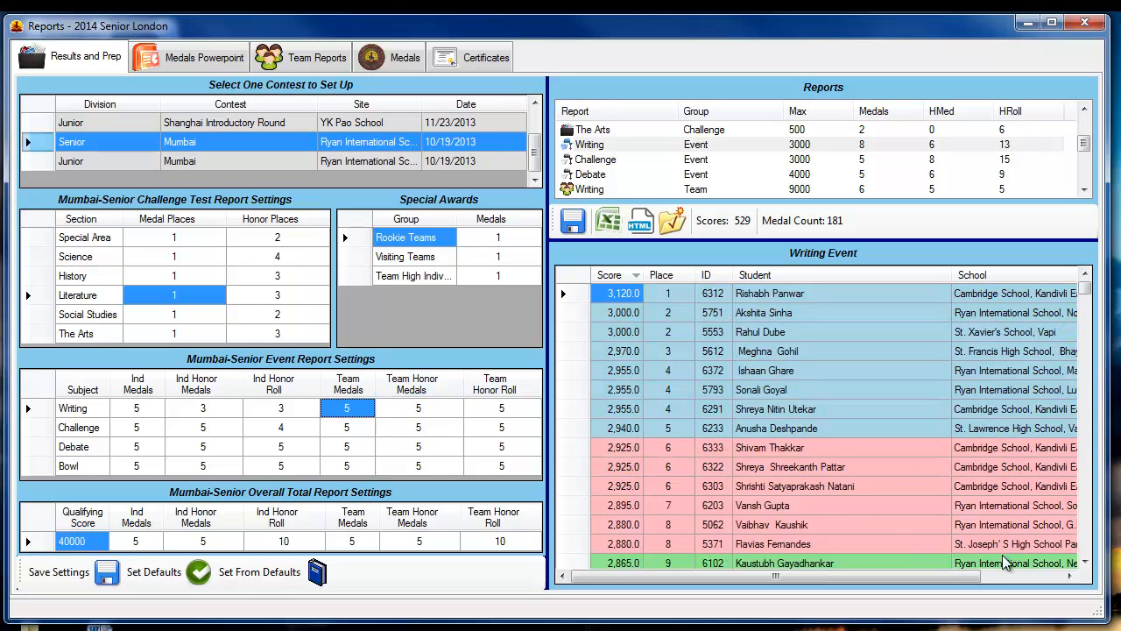
- Set Writing's individual honor roll to 2 and check the updated Writing event report
{"action": "left_click_drag", "start_coordinate": [1087, 565], "coordinate": [1087, 565]}
{"action": "left_click", "coordinate": [293, 412]}
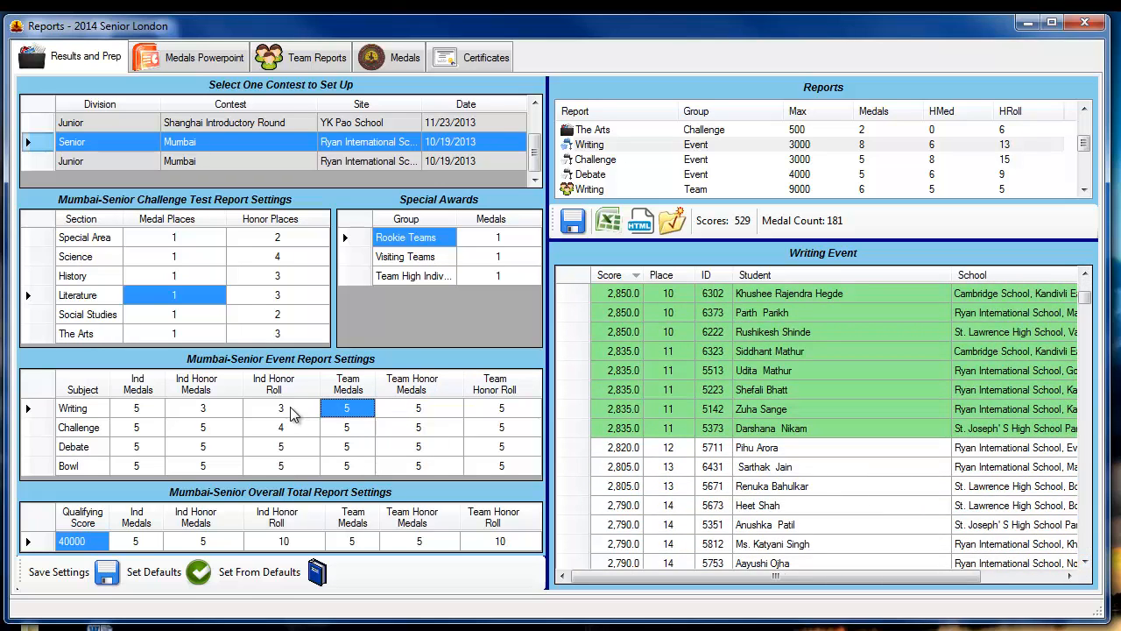
{"action": "type", "text": "2"}
{"action": "key", "text": "Tab"}
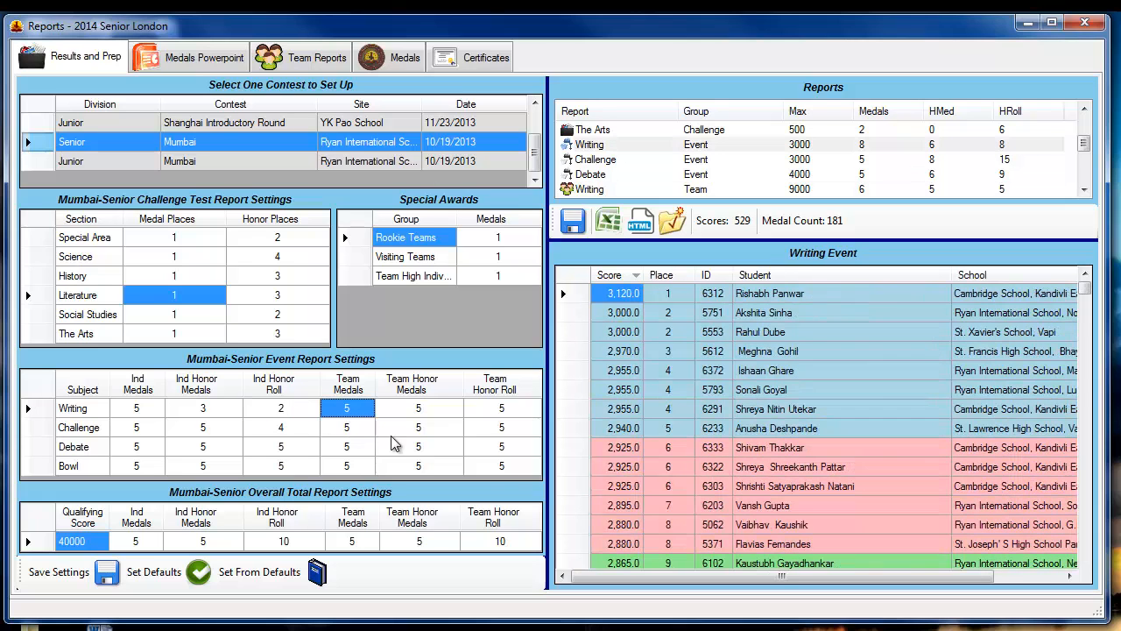
{"action": "left_click_drag", "start_coordinate": [1086, 564], "coordinate": [1087, 566]}
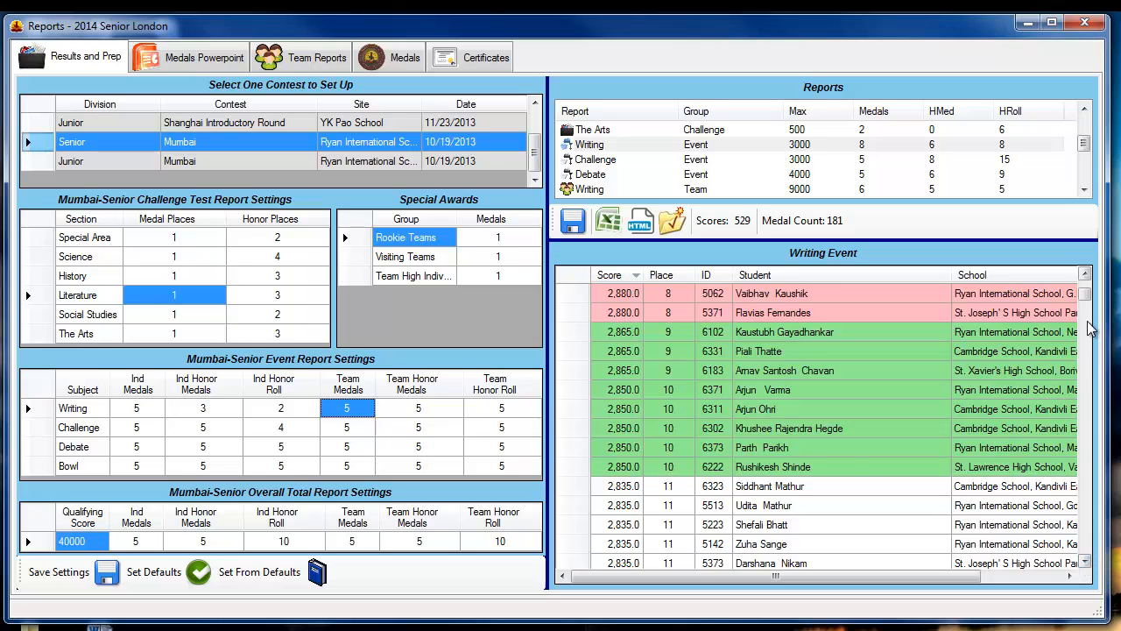
{"action": "left_click", "coordinate": [1086, 277]}
{"action": "mouse_move", "coordinate": [1087, 273]}
{"action": "left_mouse_down"}
{"action": "mouse_move", "coordinate": [1084, 395]}
{"action": "mouse_move", "coordinate": [1086, 282]}
{"action": "left_mouse_up"}
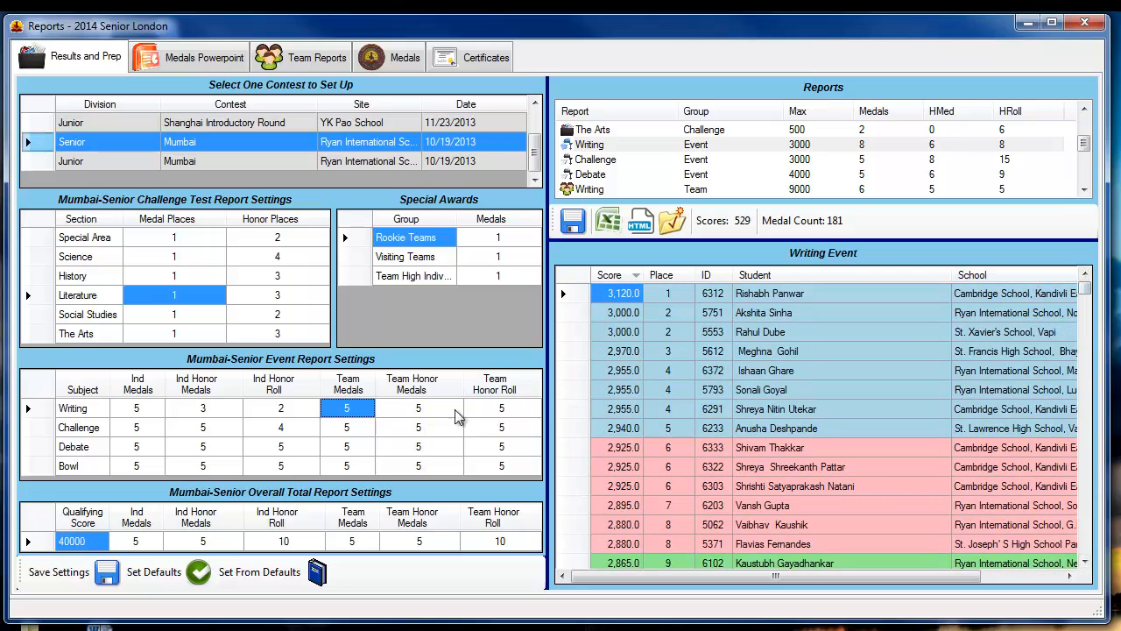
- Review the Challenge event report, and set Challenge's team honor medals to 3 and team honor roll to 2
{"action": "left_click", "coordinate": [599, 162]}
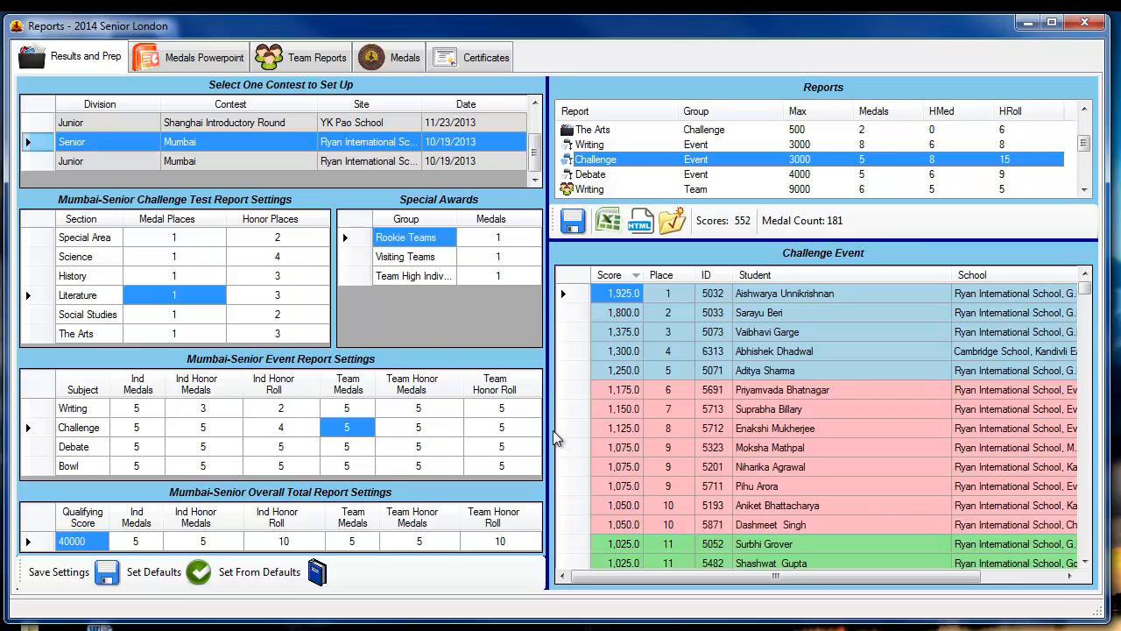
{"action": "left_click_drag", "start_coordinate": [1084, 566], "coordinate": [1082, 562]}
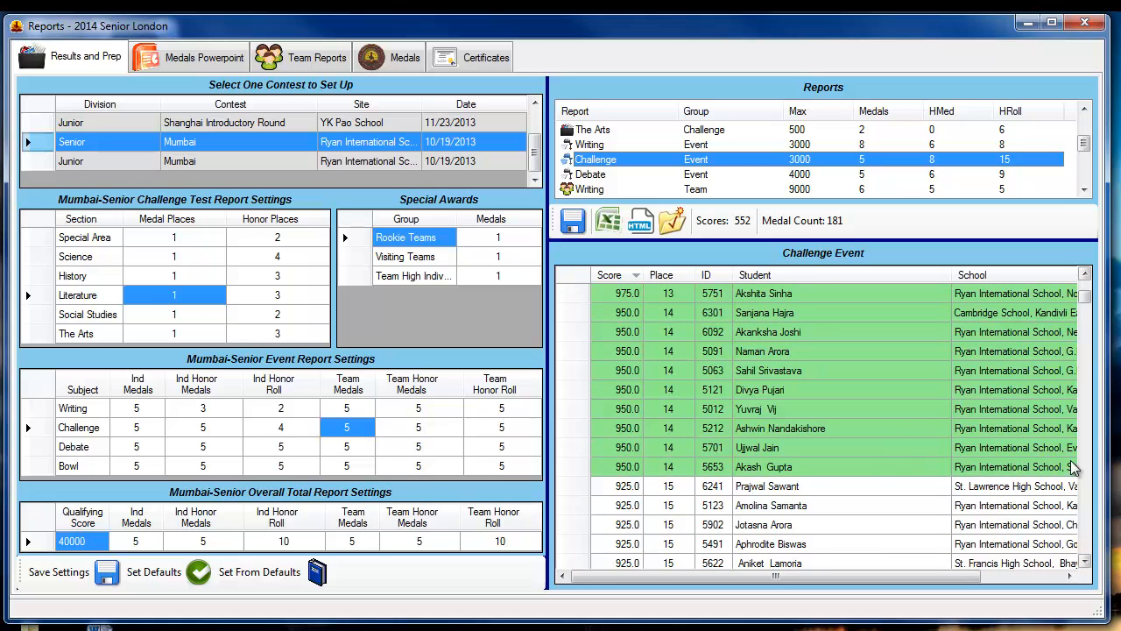
{"action": "left_click", "coordinate": [418, 429]}
{"action": "type", "text": "3"}
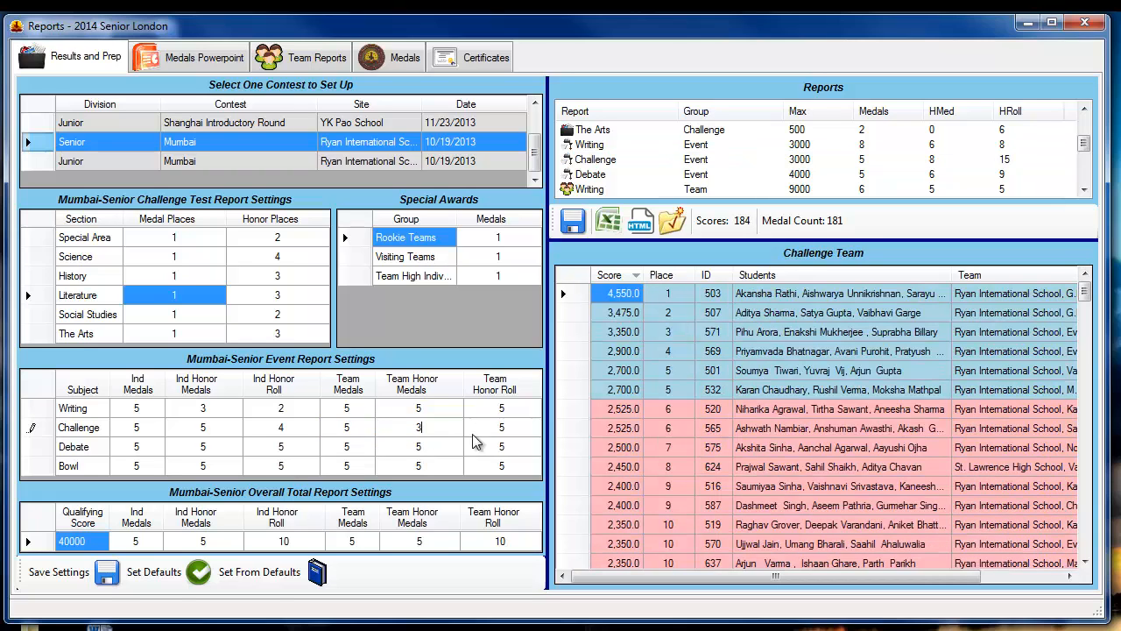
{"action": "key", "text": "Tab"}
{"action": "type", "text": "2"}
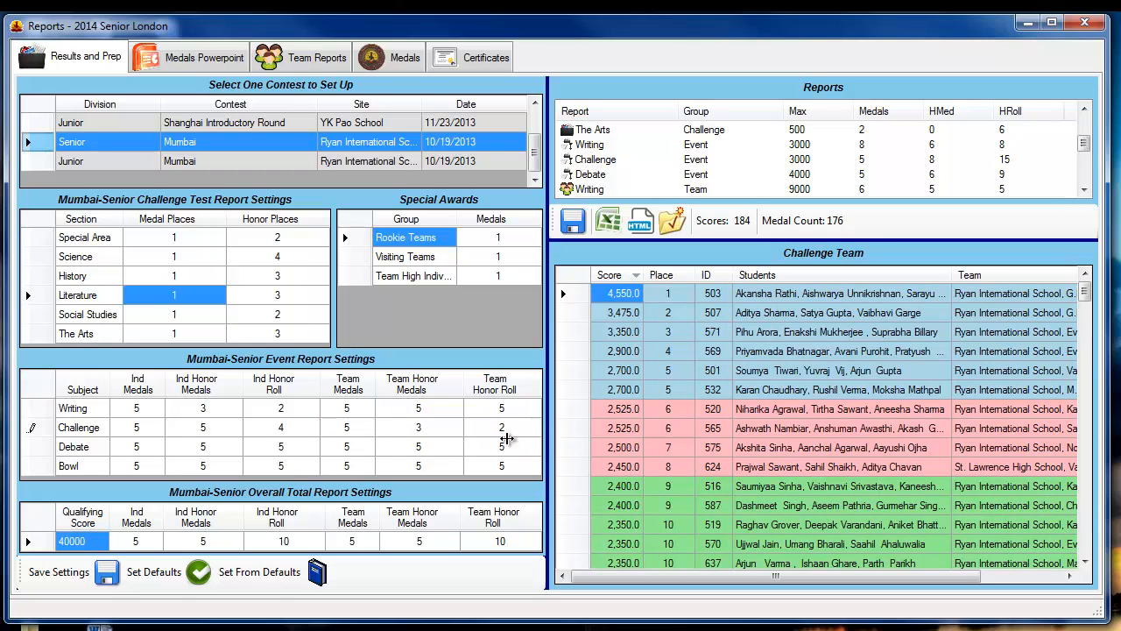
{"action": "left_click", "coordinate": [440, 438]}
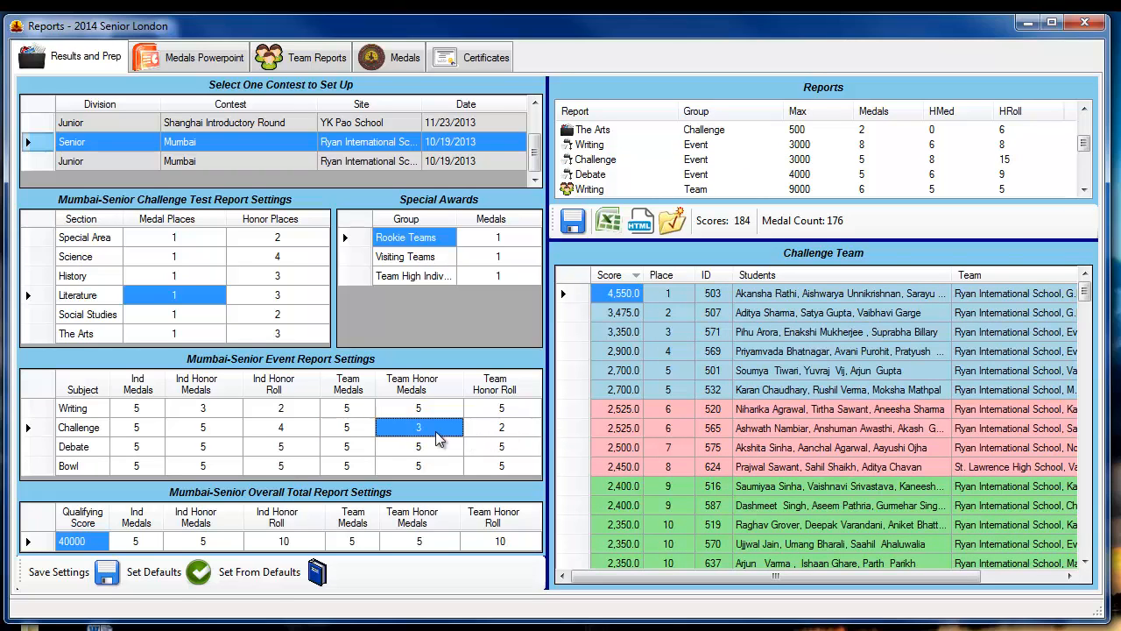
{"action": "left_click", "coordinate": [1085, 564]}
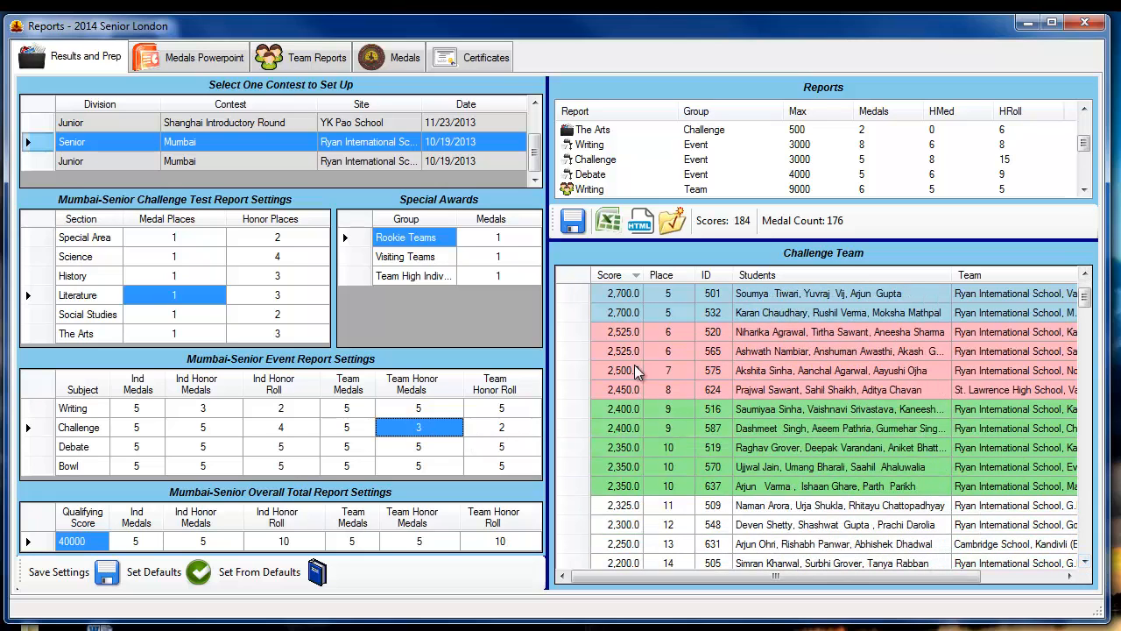
- View the Debate event and team reports, and set Challenge's team honor medals and team honor roll back to 5
{"action": "left_click", "coordinate": [594, 173]}
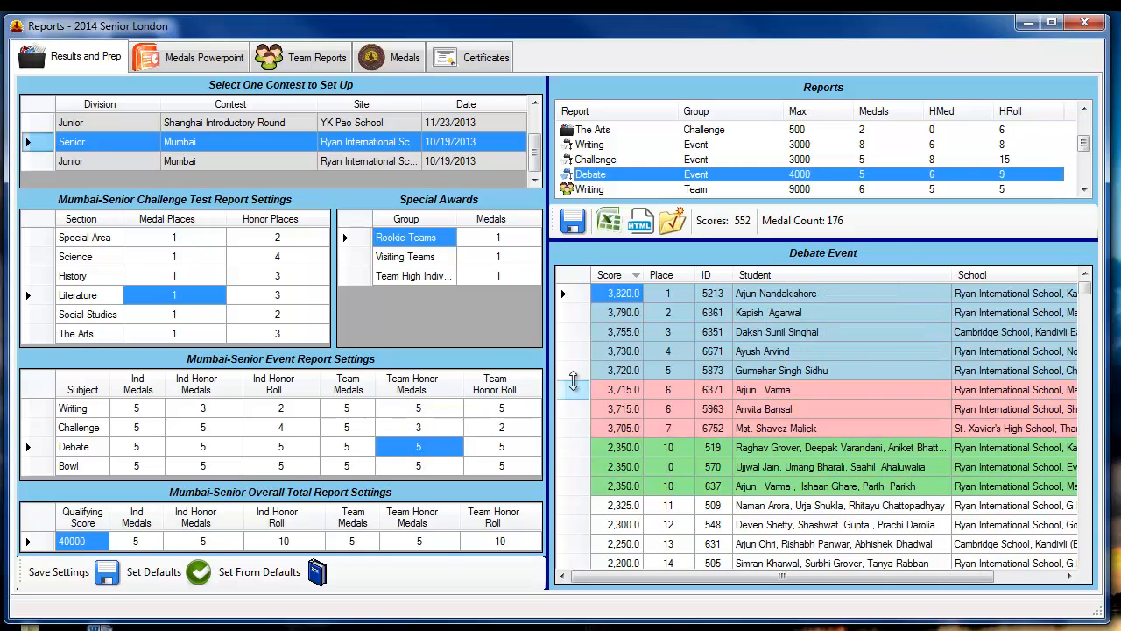
{"action": "left_click", "coordinate": [160, 448]}
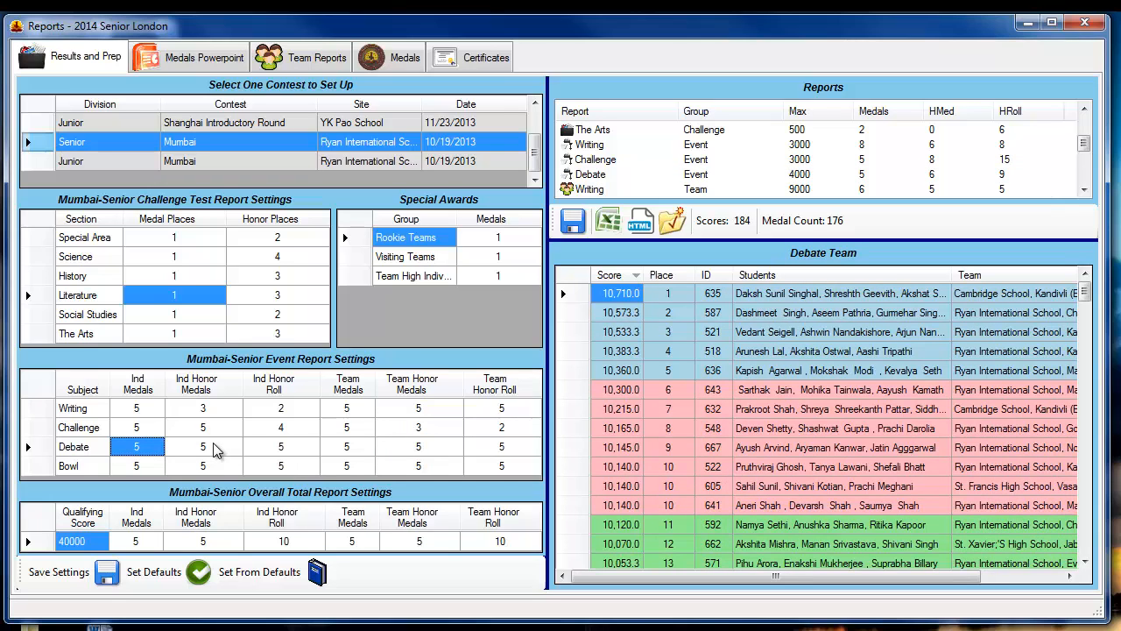
{"action": "left_click", "coordinate": [419, 429]}
{"action": "type", "text": "5"}
{"action": "left_click", "coordinate": [515, 429]}
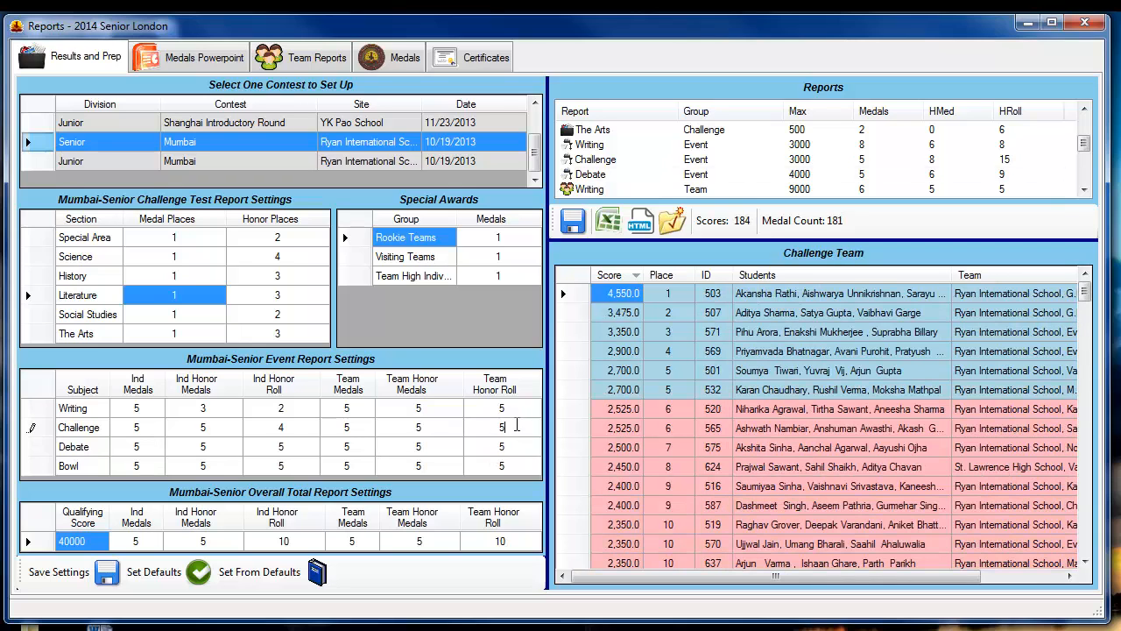
{"action": "type", "text": "5"}
- Set Challenge's individual honor medals to 3 and individual honor roll to 2
{"action": "type", "text": "3"}
{"action": "left_click", "coordinate": [300, 427]}
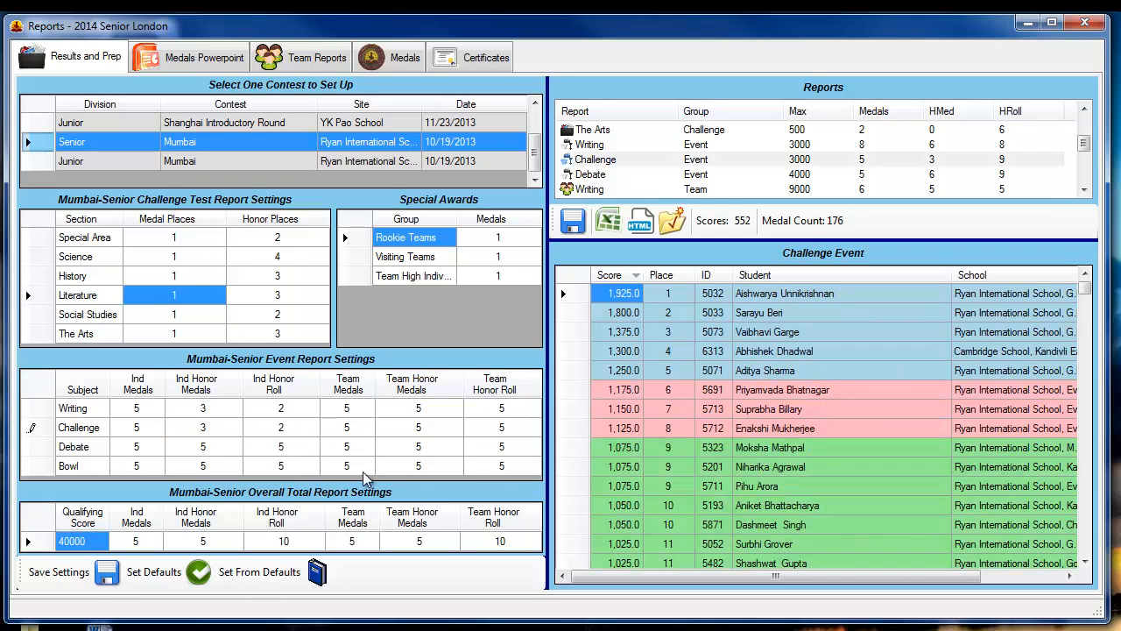
{"action": "type", "text": "2"}
{"action": "key", "text": "Tab"}
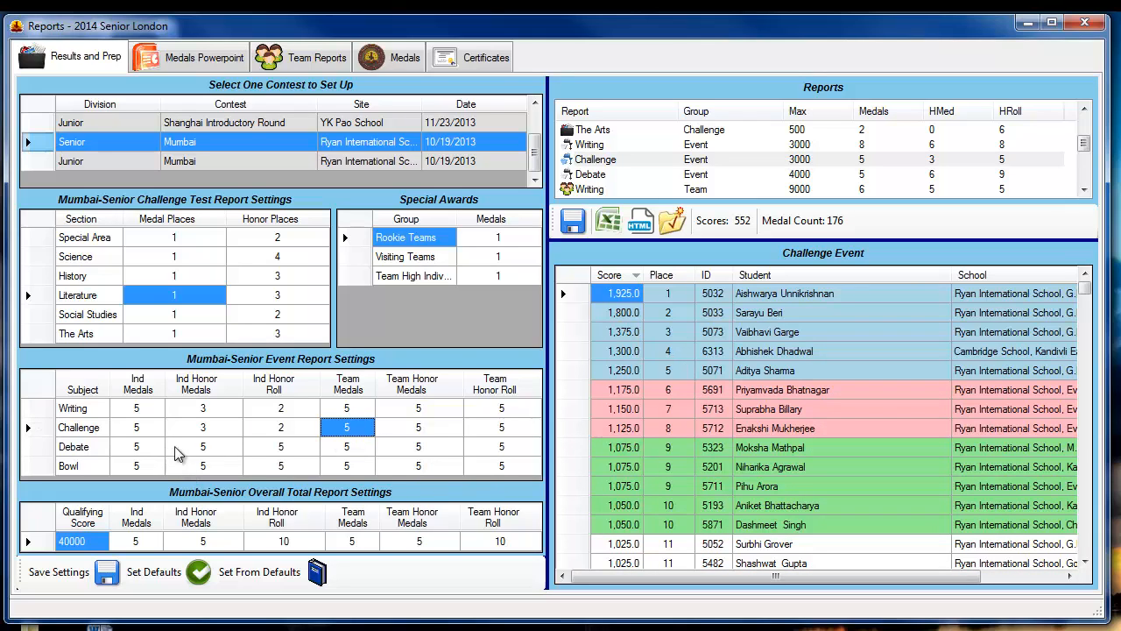
- Set Debate's individual honor medals to 3 and individual honor roll to 2
{"action": "left_click", "coordinate": [202, 450]}
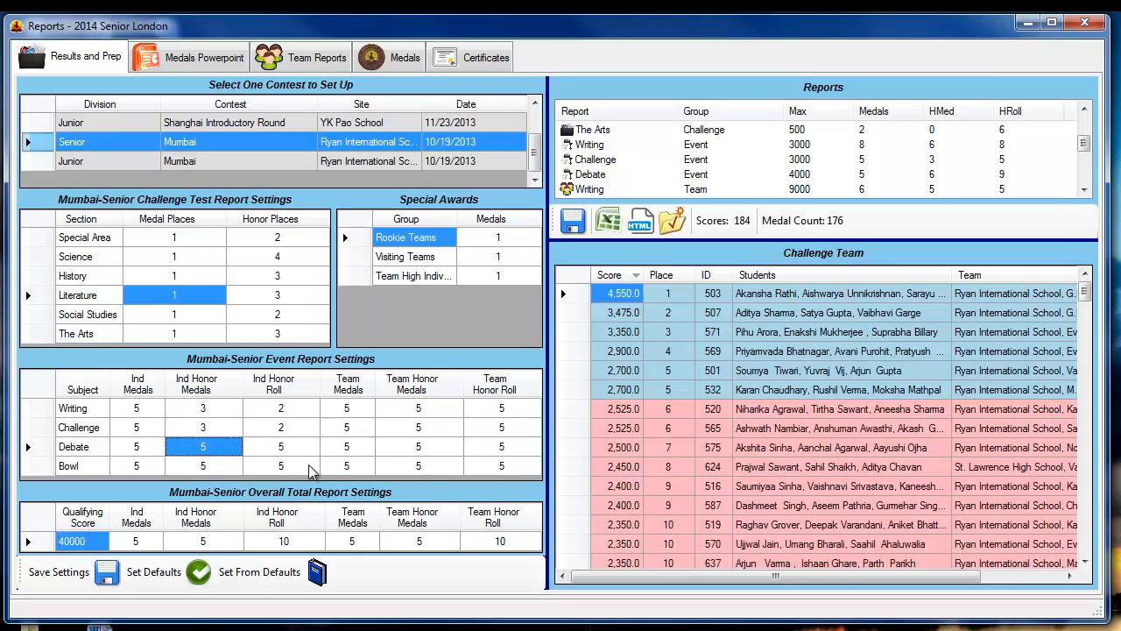
{"action": "type", "text": "3"}
{"action": "left_click", "coordinate": [280, 447]}
{"action": "type", "text": "2"}
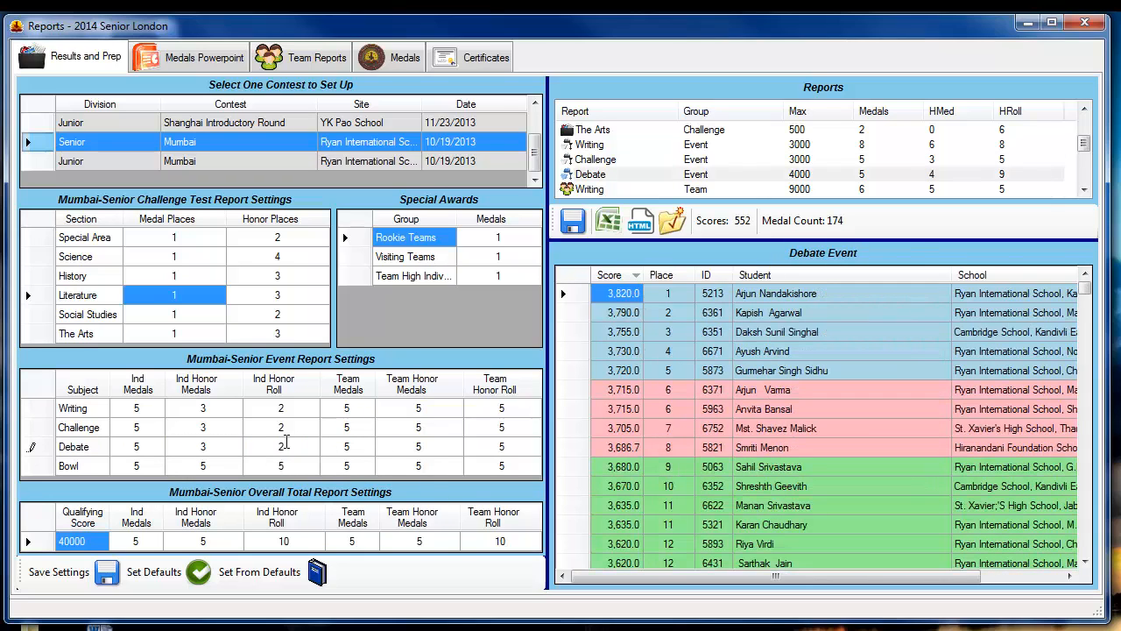
{"action": "key", "text": "Tab"}
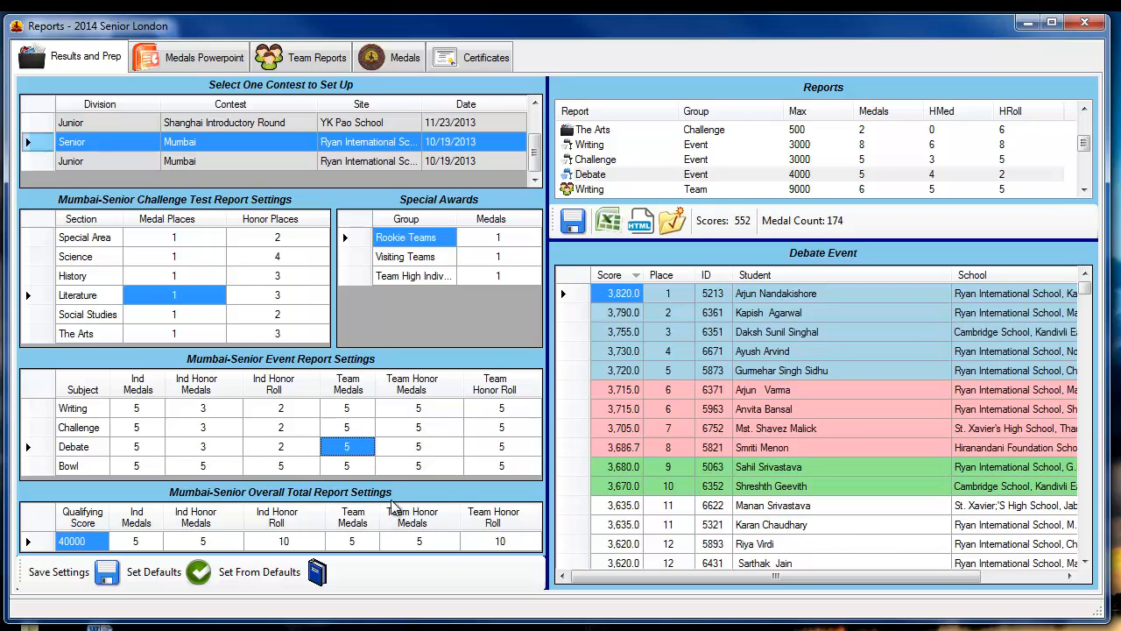
- Try an individual honor roll of 3 for Debate, set it to 4, and check the Debate event report
{"action": "left_click", "coordinate": [295, 455]}
{"action": "type", "text": "3"}
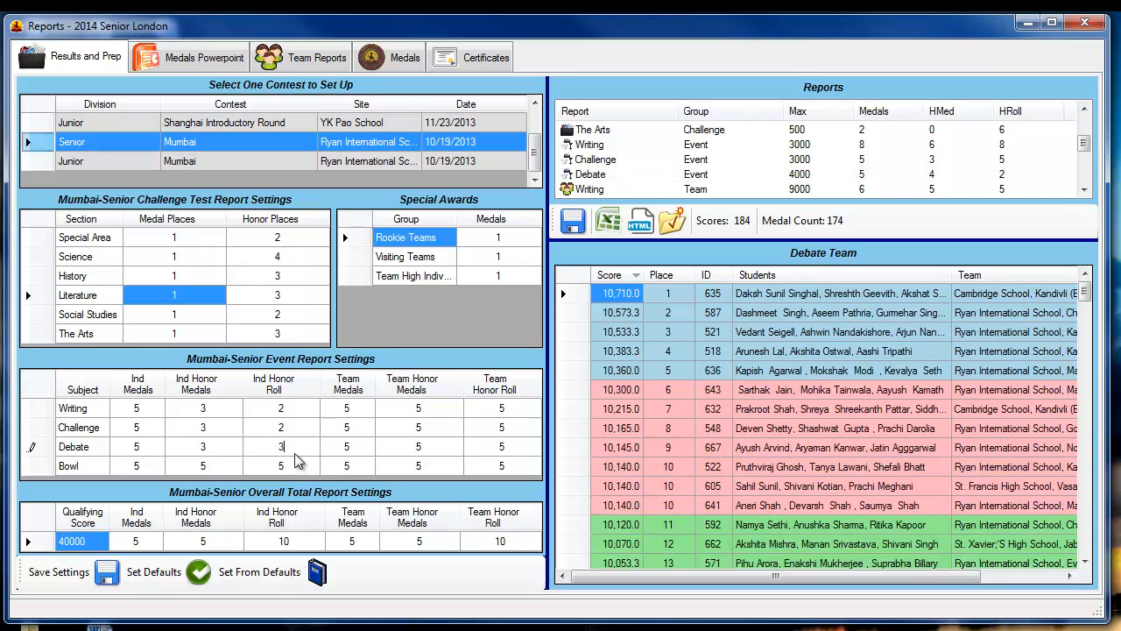
{"action": "key", "text": "Tab"}
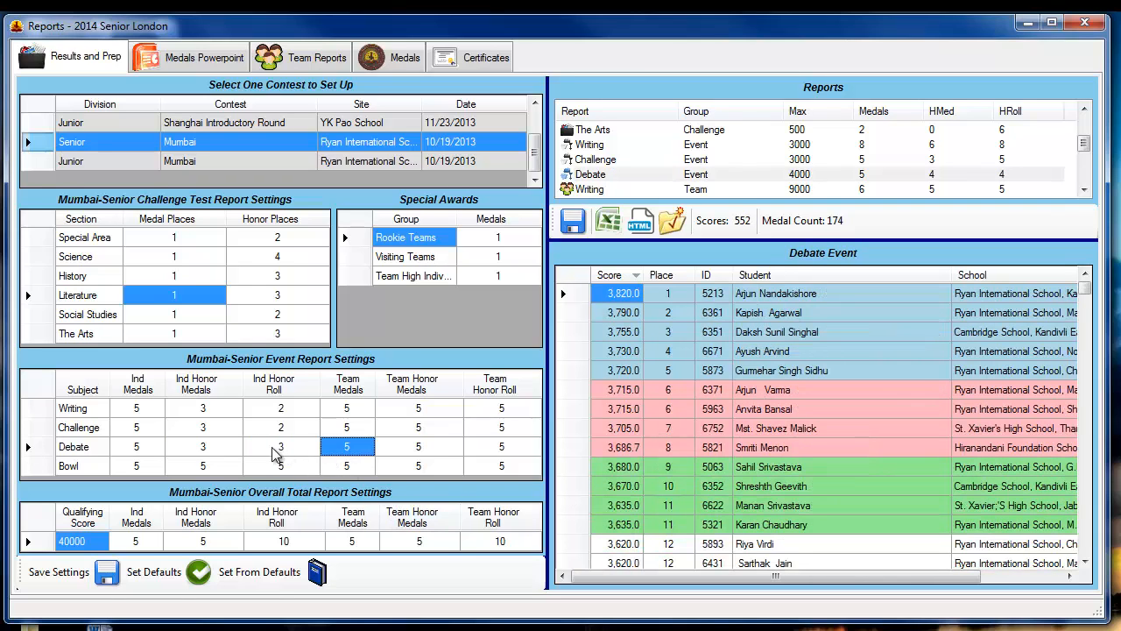
{"action": "left_click", "coordinate": [282, 452]}
{"action": "type", "text": "4"}
{"action": "key", "text": "Tab"}
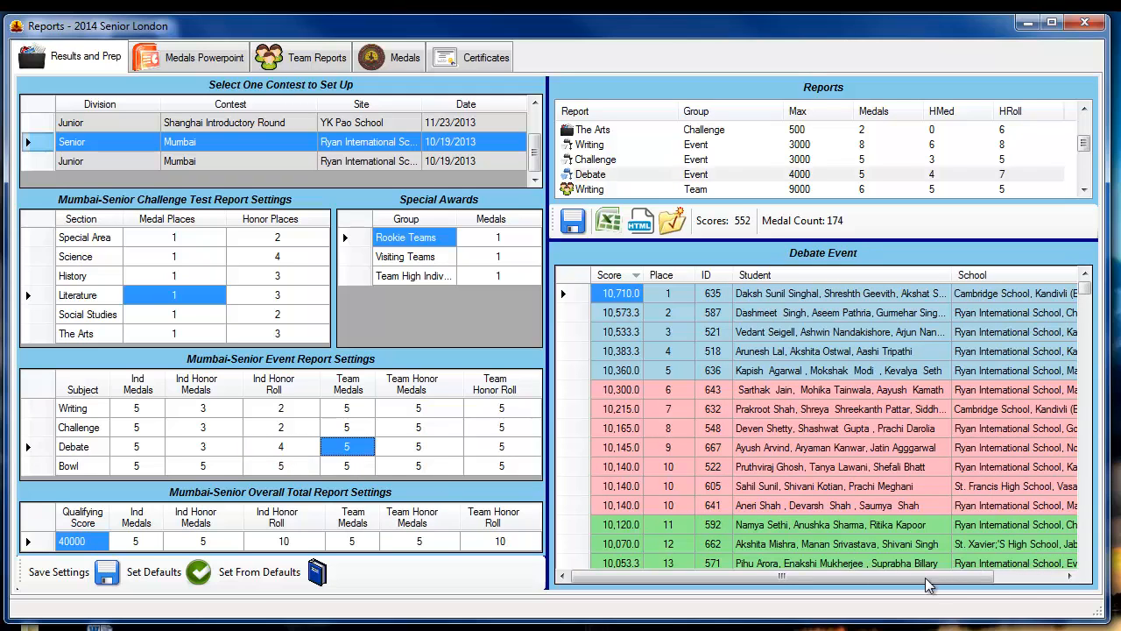
{"action": "left_click", "coordinate": [1085, 562]}
{"action": "left_click", "coordinate": [1085, 562]}
{"action": "left_click", "coordinate": [1086, 563]}
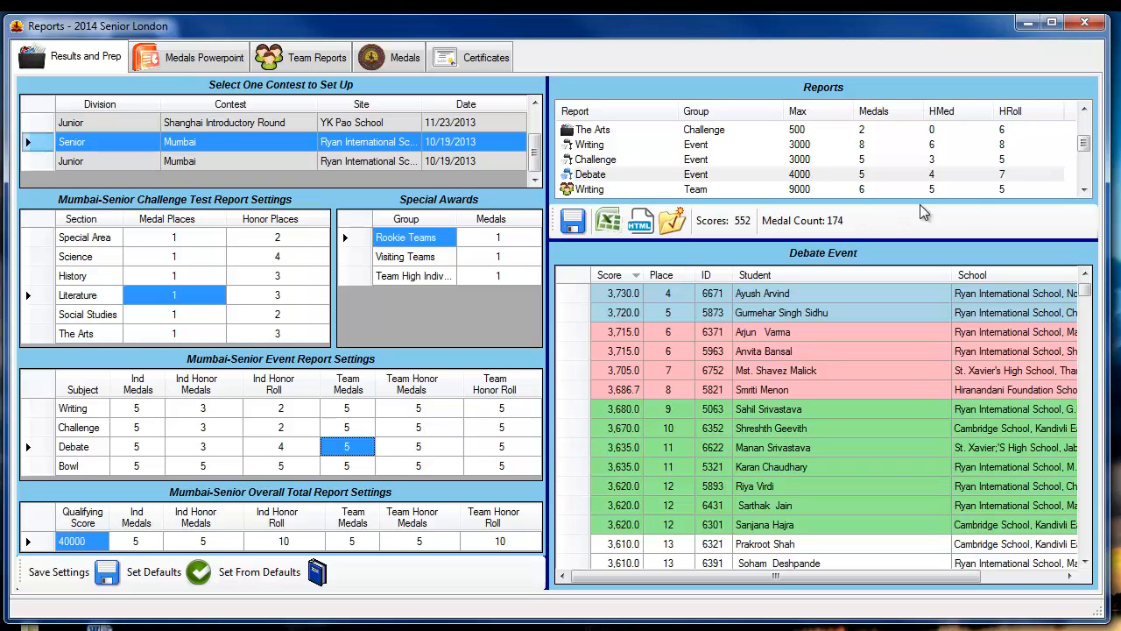
- Review the medal and honor places in the Writing team report
{"action": "left_click", "coordinate": [1083, 189]}
{"action": "left_click", "coordinate": [1083, 189]}
{"action": "left_click", "coordinate": [1083, 189]}
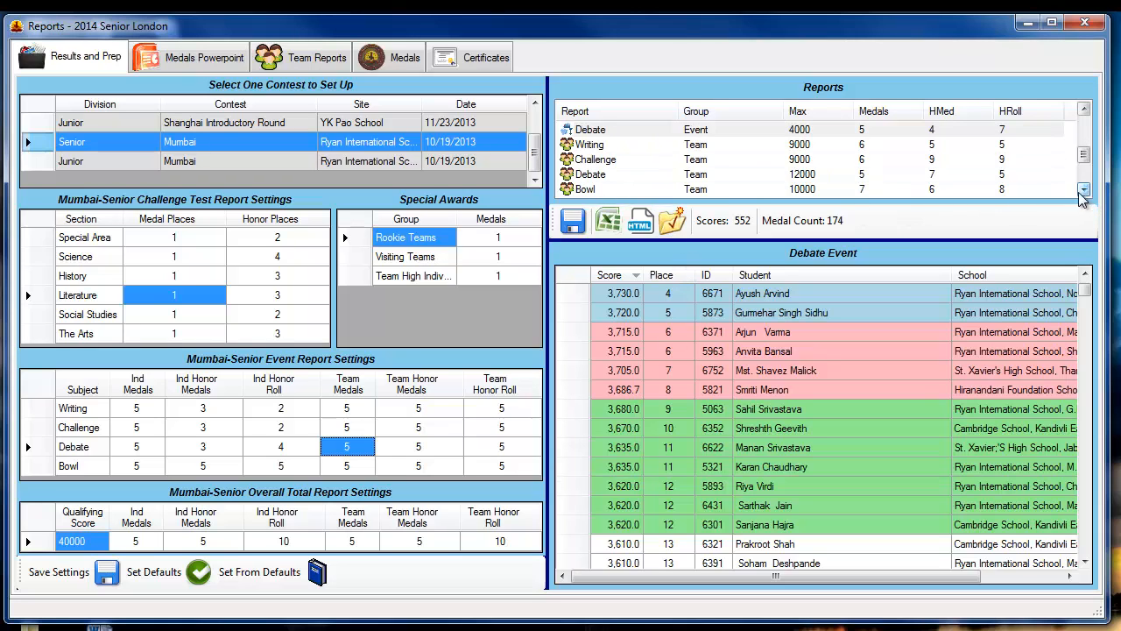
{"action": "left_click", "coordinate": [604, 151]}
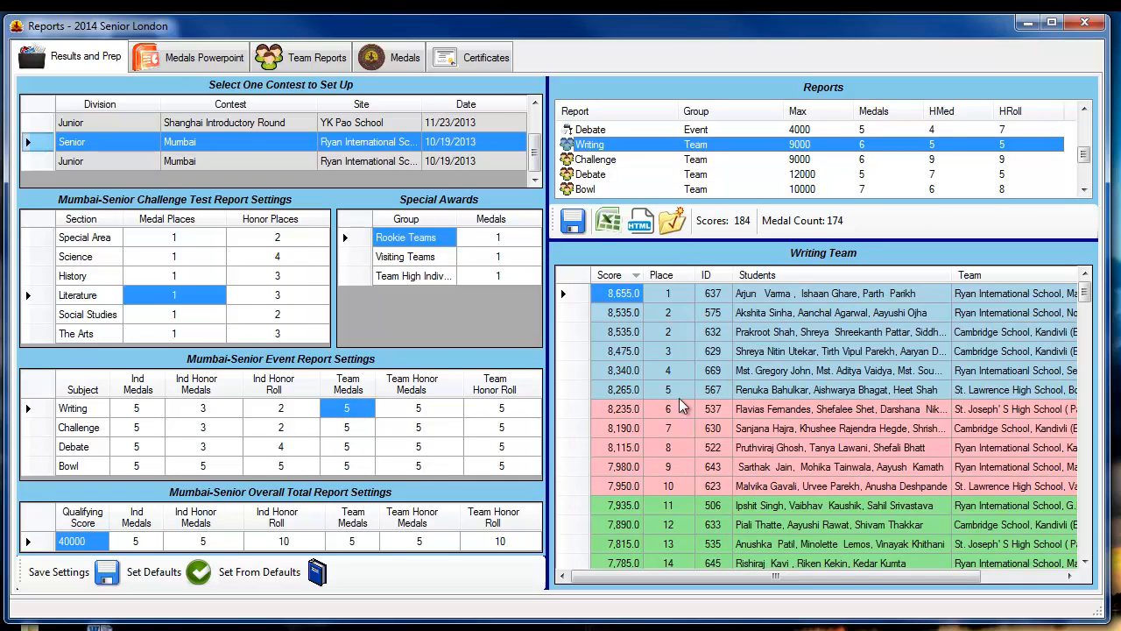
{"action": "left_click", "coordinate": [1085, 563]}
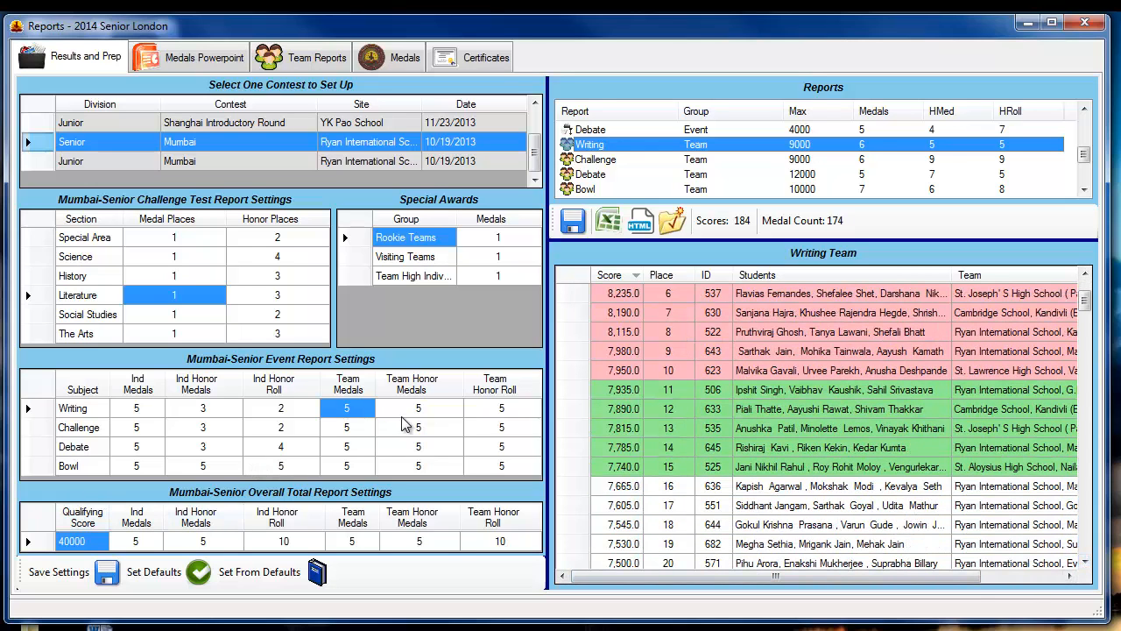
- Review the Challenge team report, and set Challenge's team honor medals and team honor roll to 4
{"action": "left_click", "coordinate": [591, 163]}
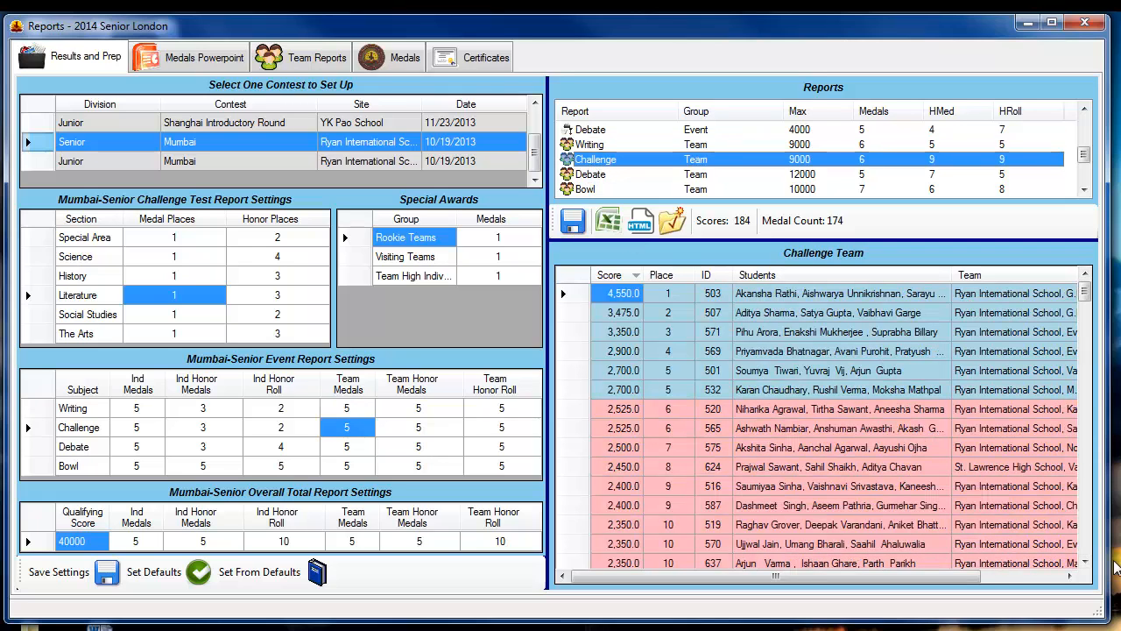
{"action": "scroll", "coordinate": [1086, 562], "scroll_direction": "down", "scroll_amount": 4}
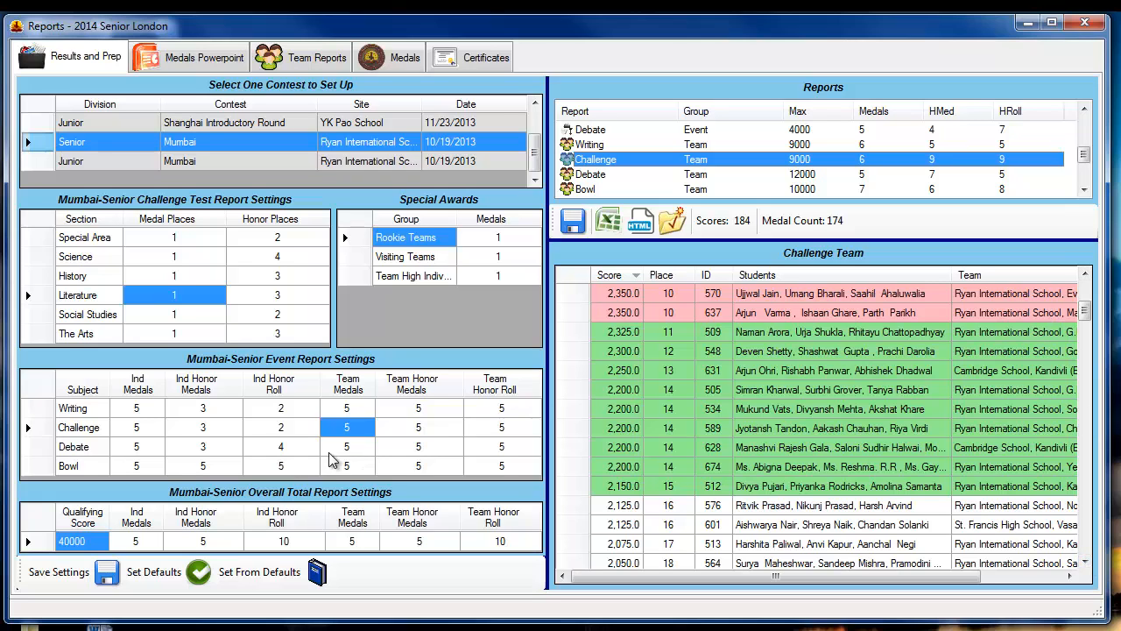
{"action": "left_click", "coordinate": [437, 430]}
{"action": "type", "text": "4"}
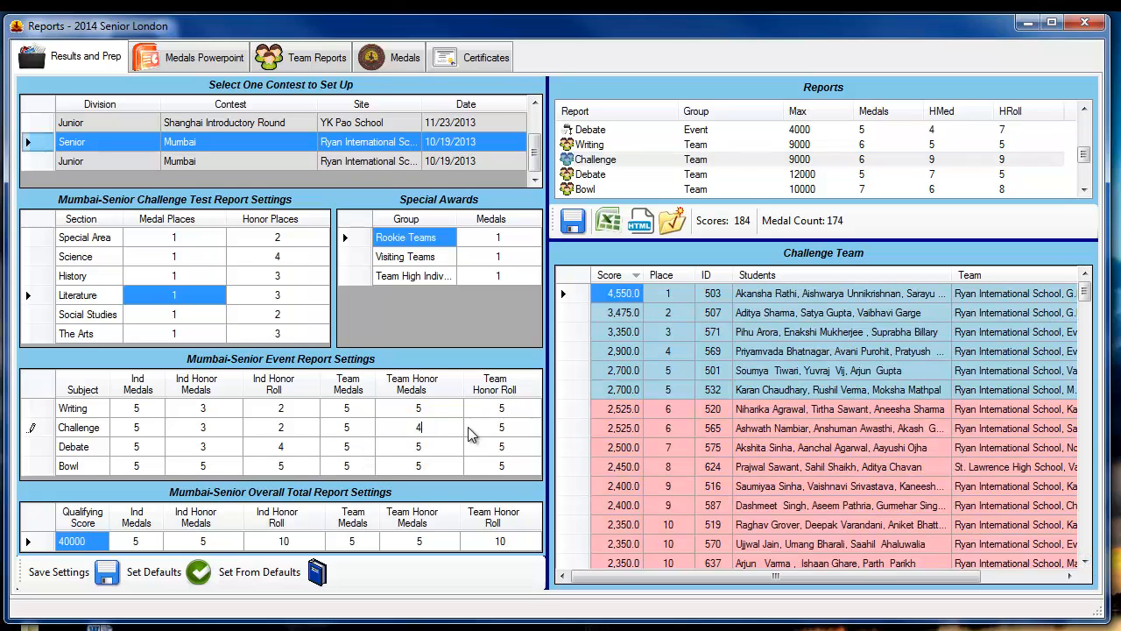
{"action": "left_click", "coordinate": [508, 433]}
{"action": "type", "text": "4"}
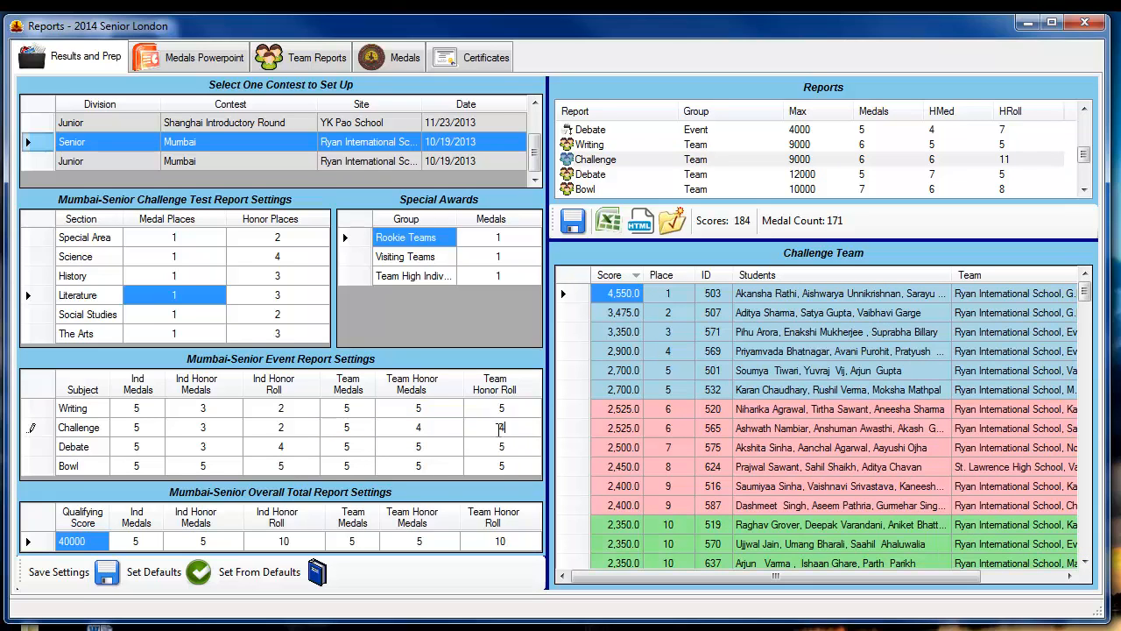
{"action": "left_click", "coordinate": [443, 434]}
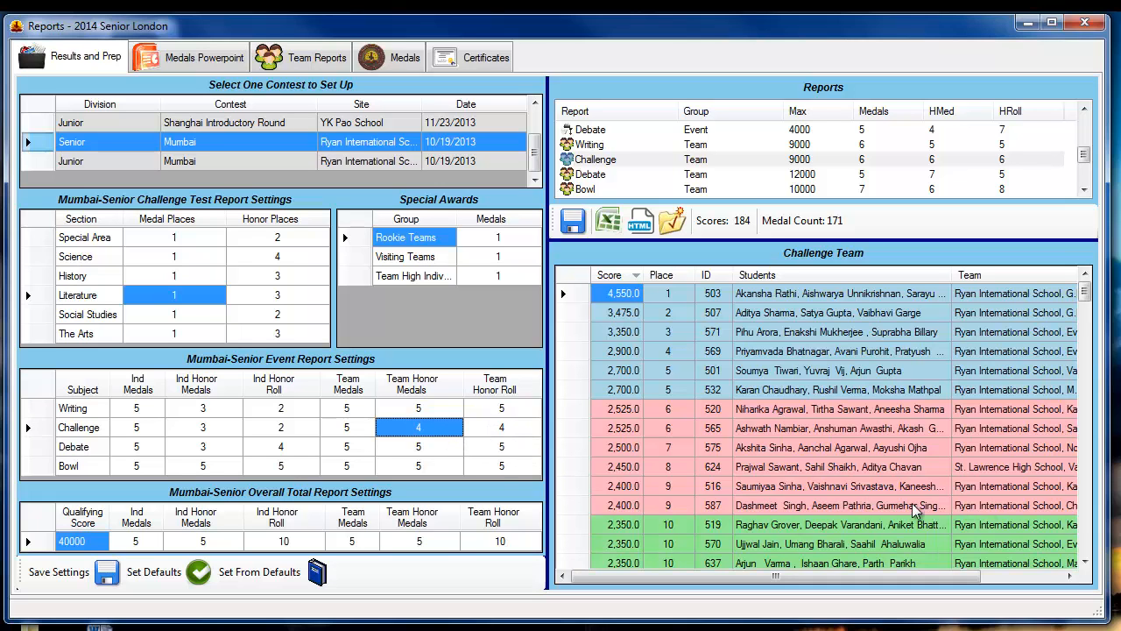
{"action": "left_click", "coordinate": [1087, 323]}
{"action": "left_click_drag", "start_coordinate": [1093, 324], "coordinate": [1093, 318]}
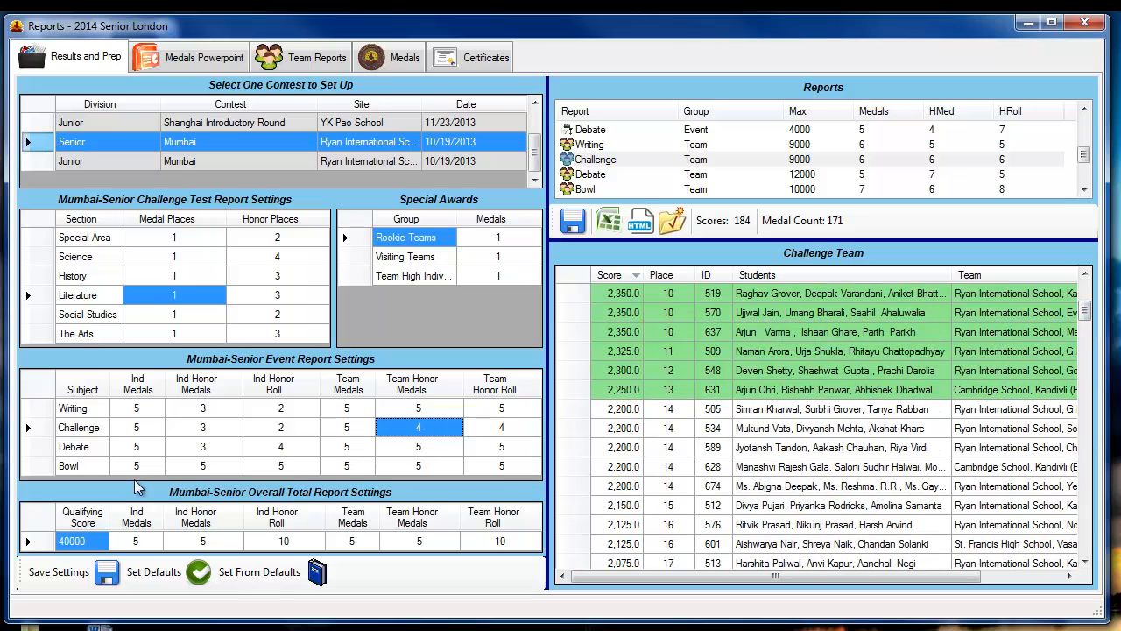
- Review the medal and honor places in the Debate team and Bowl team reports
{"action": "left_click", "coordinate": [590, 175]}
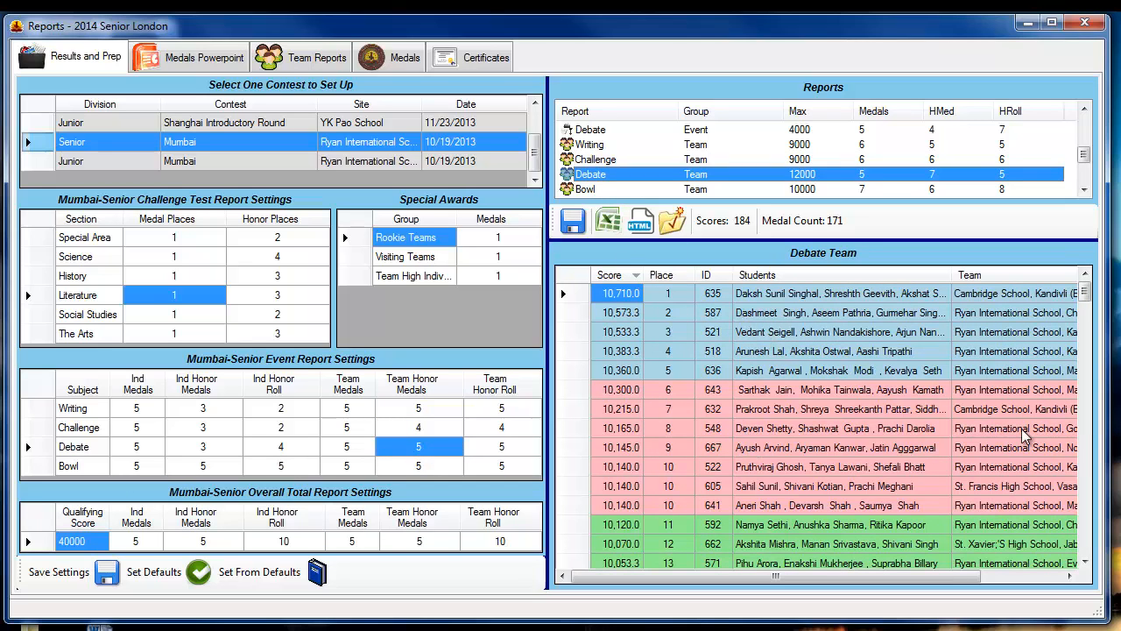
{"action": "scroll", "coordinate": [1079, 557], "scroll_direction": "down", "scroll_amount": 2}
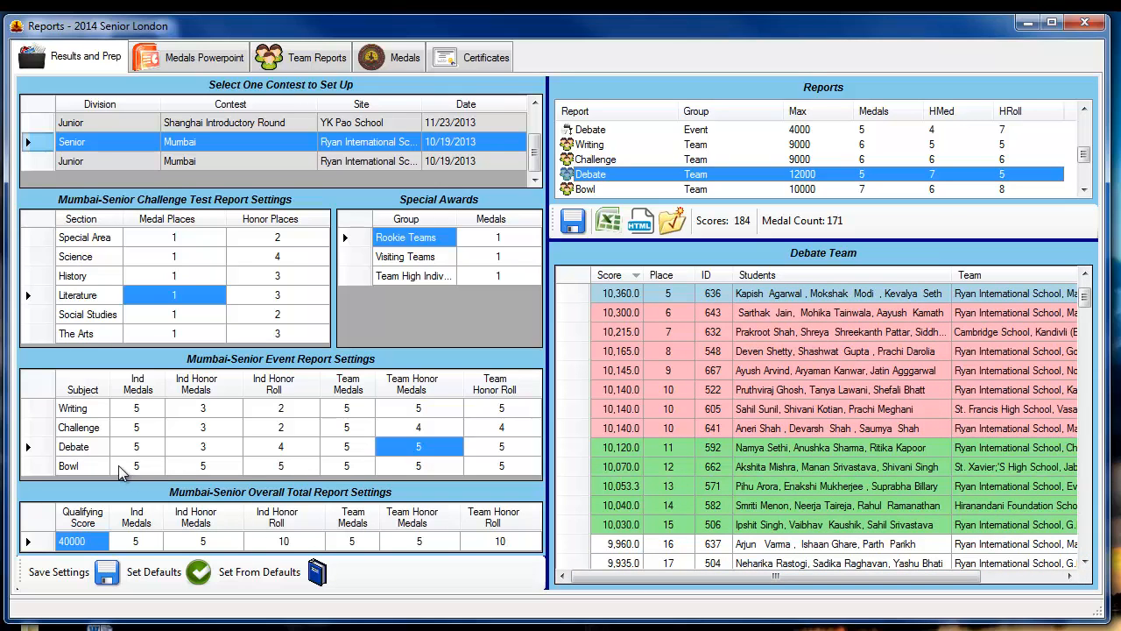
{"action": "left_click", "coordinate": [585, 189]}
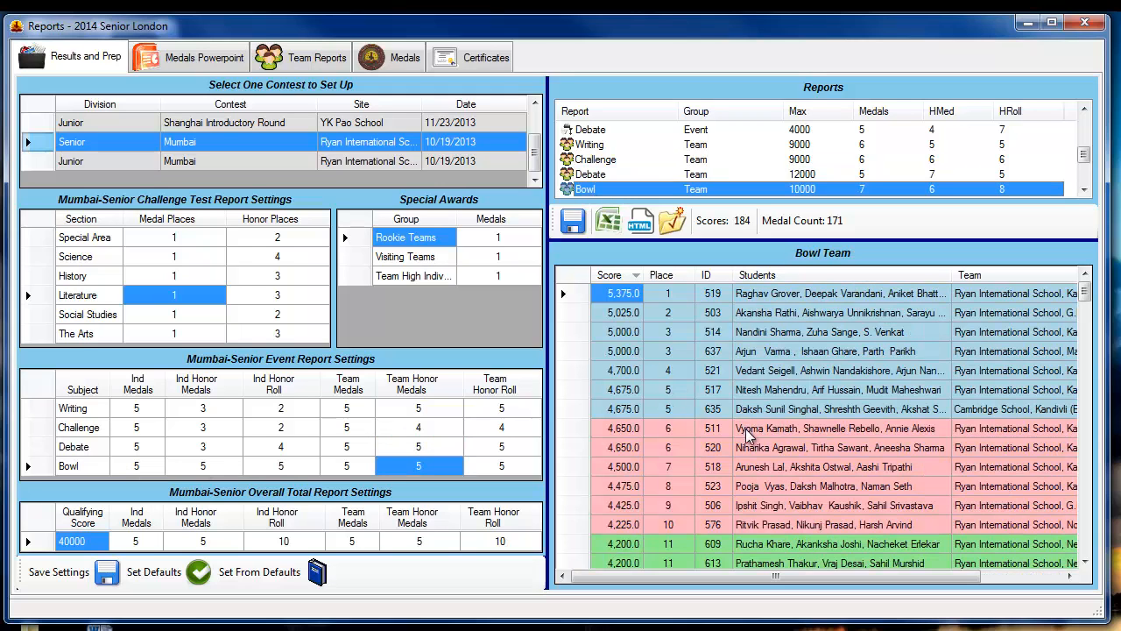
{"action": "left_click", "coordinate": [1085, 565]}
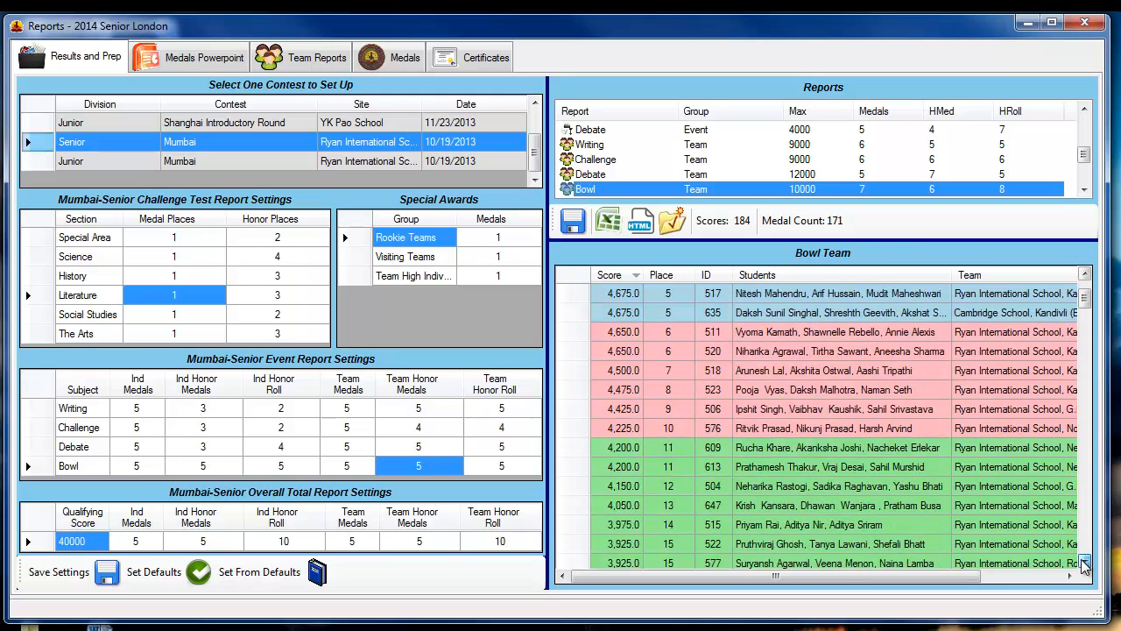
{"action": "left_click", "coordinate": [1085, 565]}
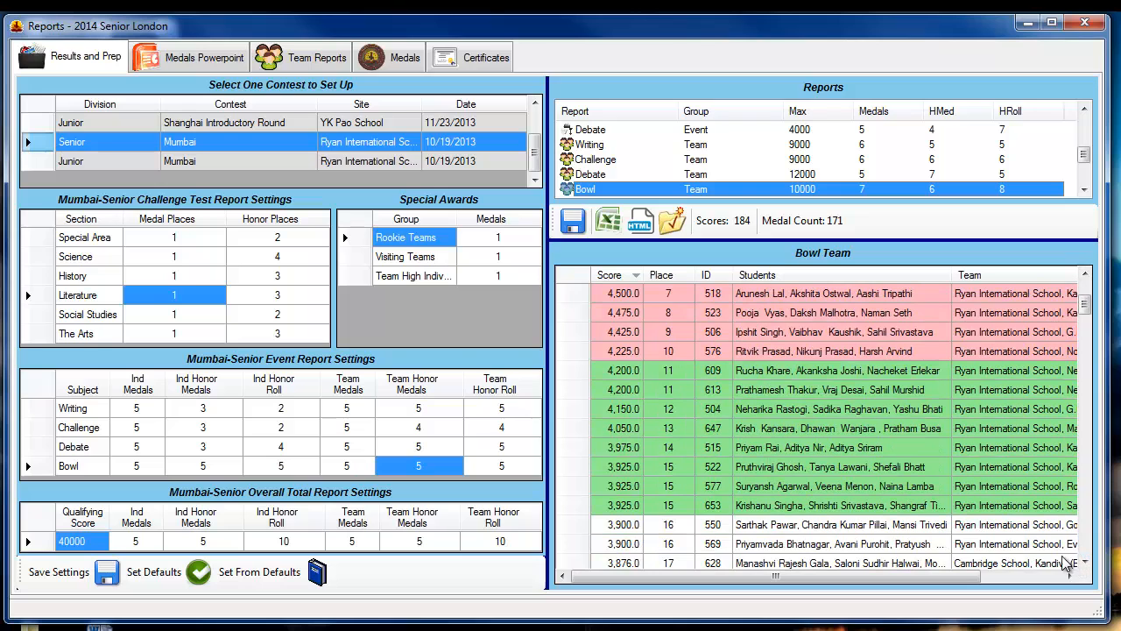
- Set Bowl's team honor medals and team honor roll to 4
{"action": "left_click", "coordinate": [438, 465]}
{"action": "type", "text": "4"}
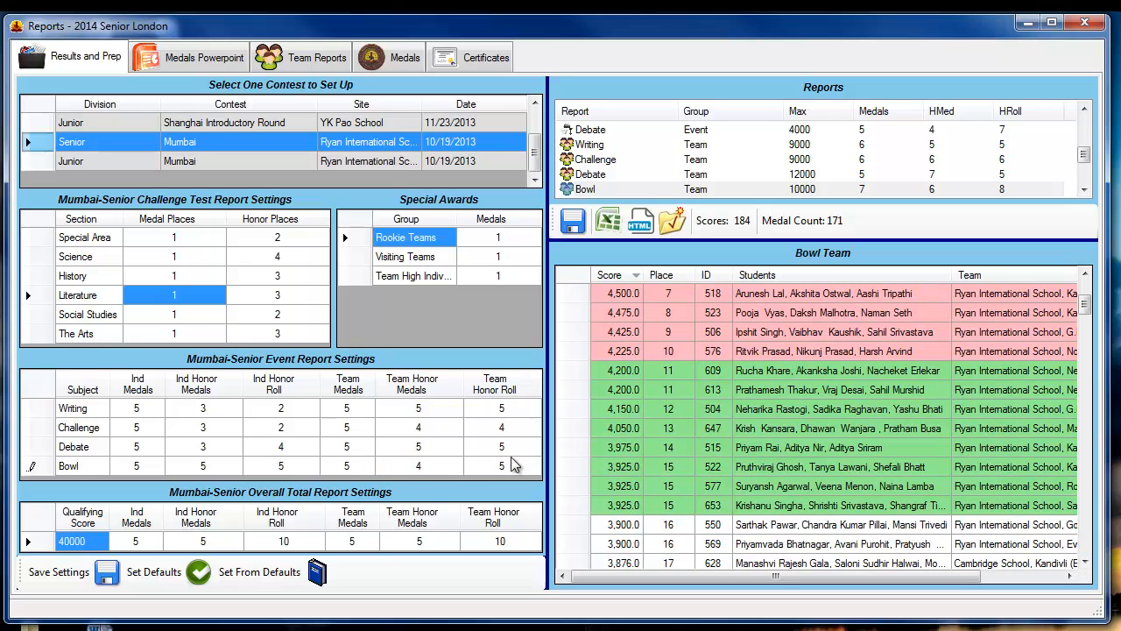
{"action": "left_click", "coordinate": [512, 466]}
{"action": "type", "text": "4"}
{"action": "left_click", "coordinate": [852, 471]}
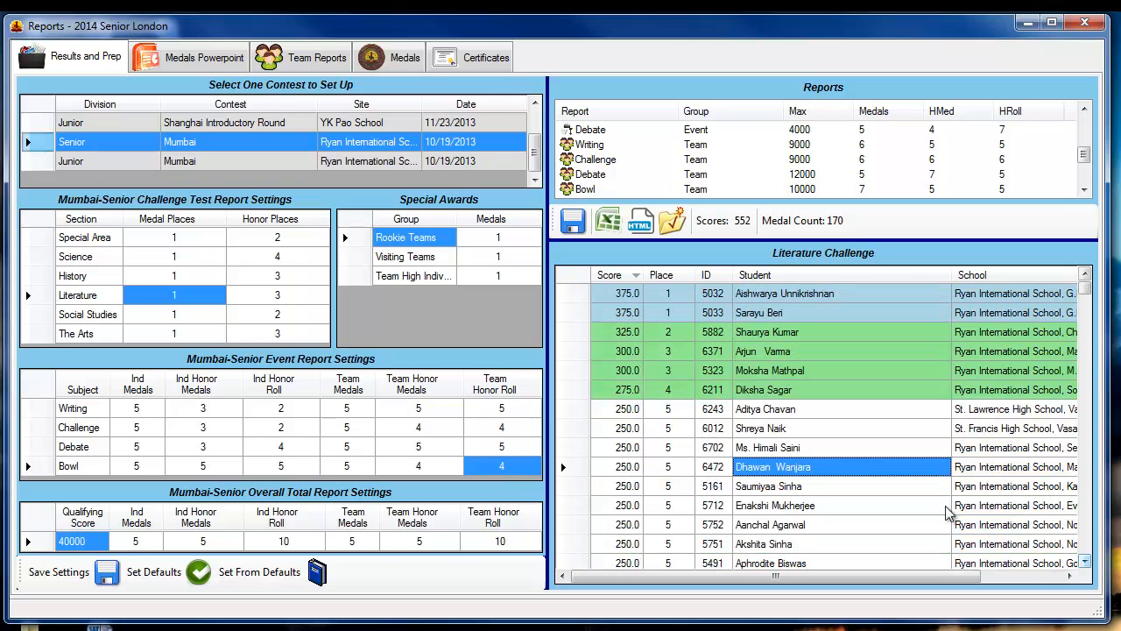
- Compare the Debate team report with the updated Bowl team report, checking Bowl's honor places
{"action": "left_click", "coordinate": [495, 447]}
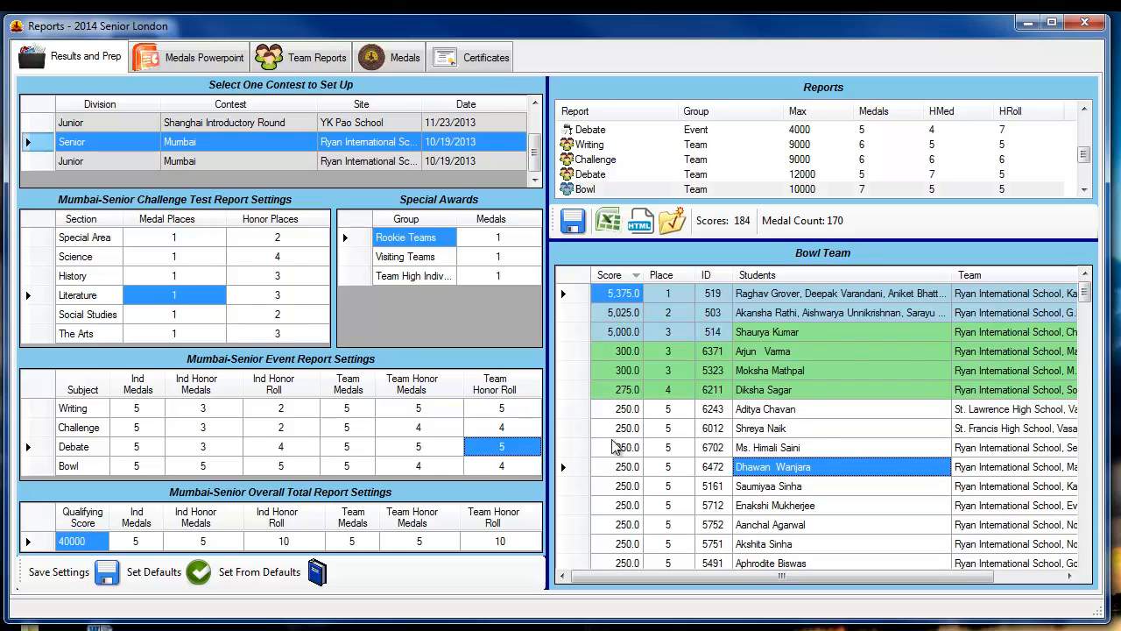
{"action": "left_click", "coordinate": [516, 468]}
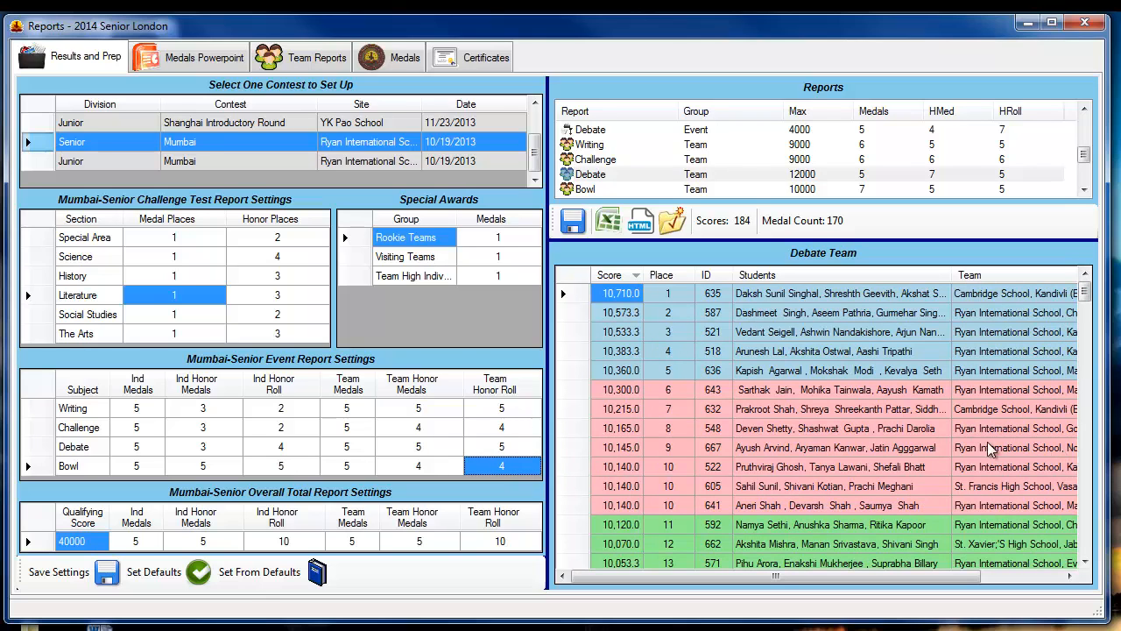
{"action": "left_click", "coordinate": [429, 470]}
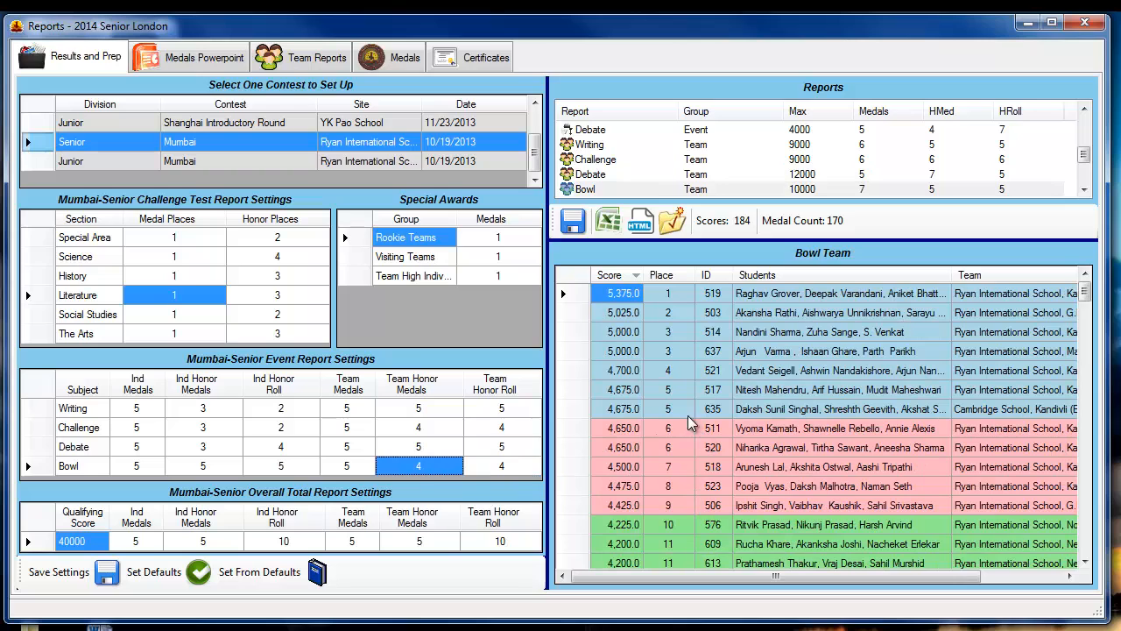
{"action": "left_click", "coordinate": [645, 178]}
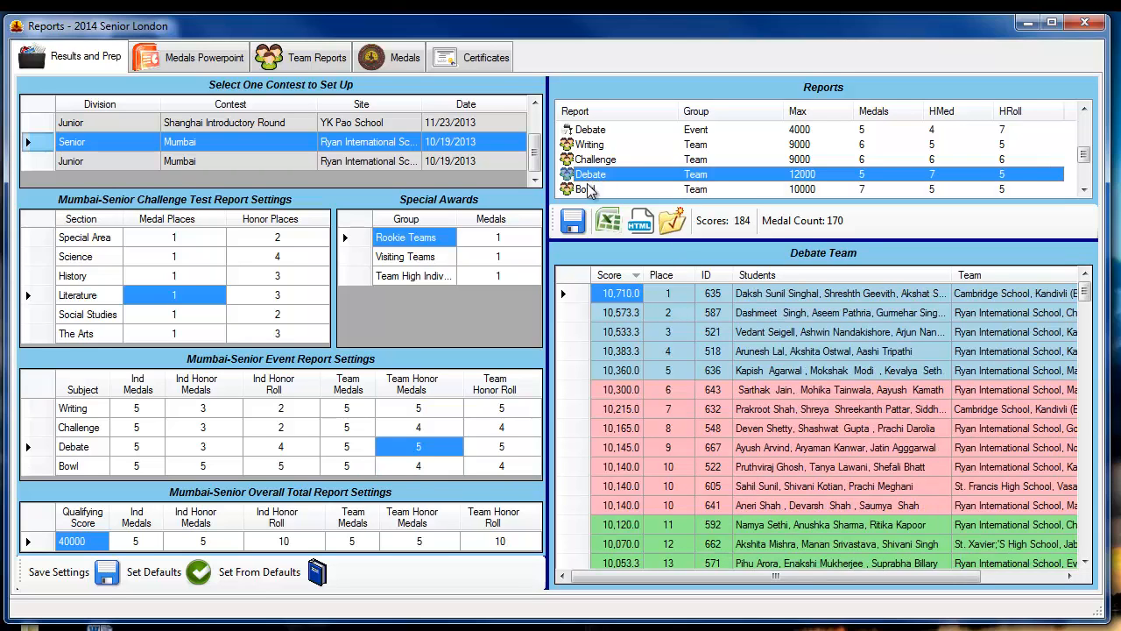
{"action": "left_click", "coordinate": [587, 192]}
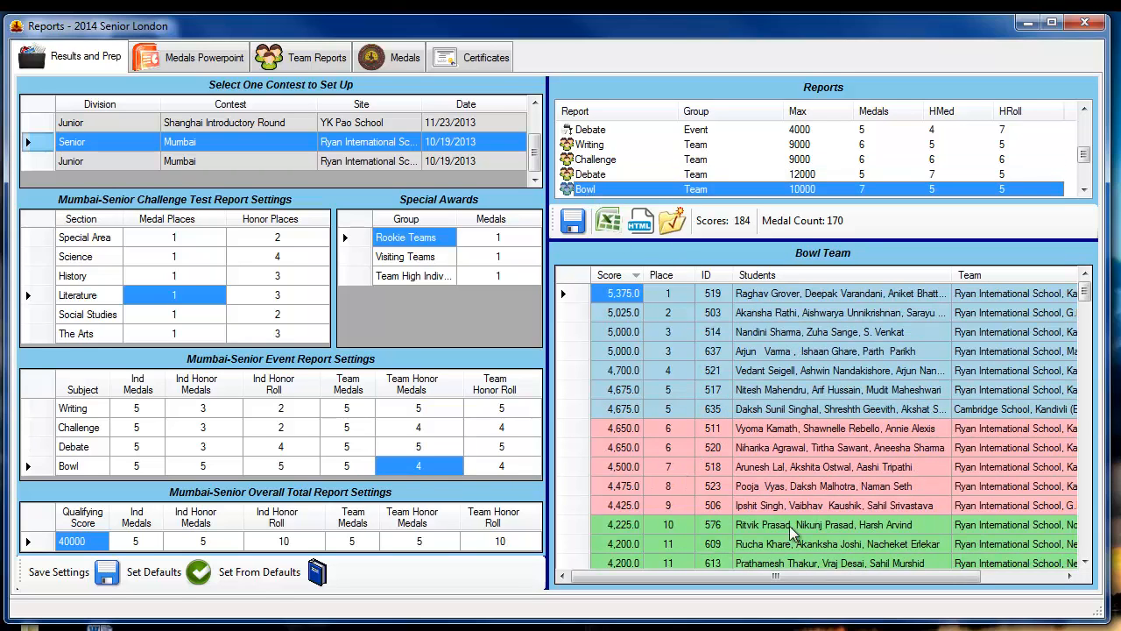
{"action": "left_click", "coordinate": [1085, 561]}
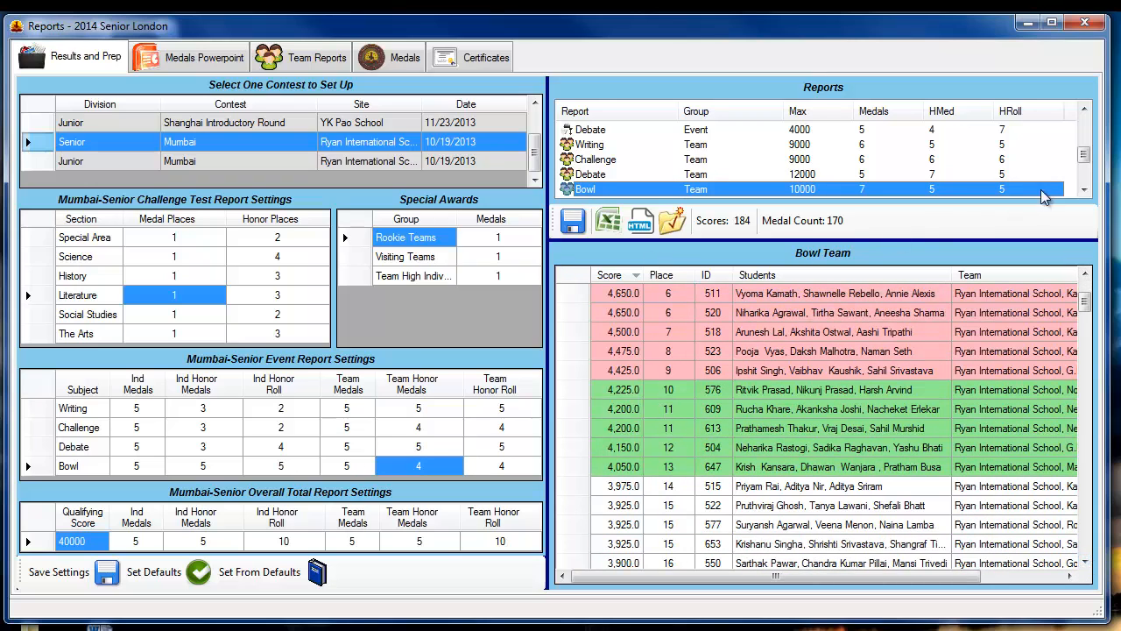
- View the Team High Individual special report and the Individual overall report
{"action": "left_click", "coordinate": [1085, 190]}
{"action": "left_click", "coordinate": [1085, 190]}
{"action": "left_click", "coordinate": [1084, 190]}
{"action": "left_click", "coordinate": [1085, 190]}
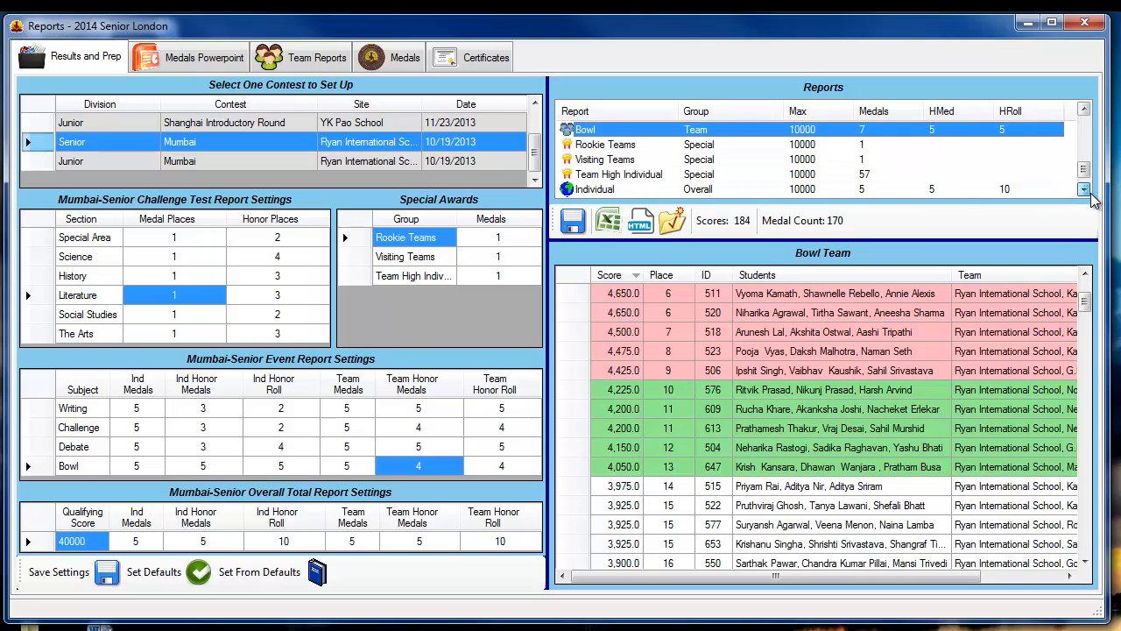
{"action": "left_click", "coordinate": [1085, 190]}
{"action": "left_click", "coordinate": [628, 163]}
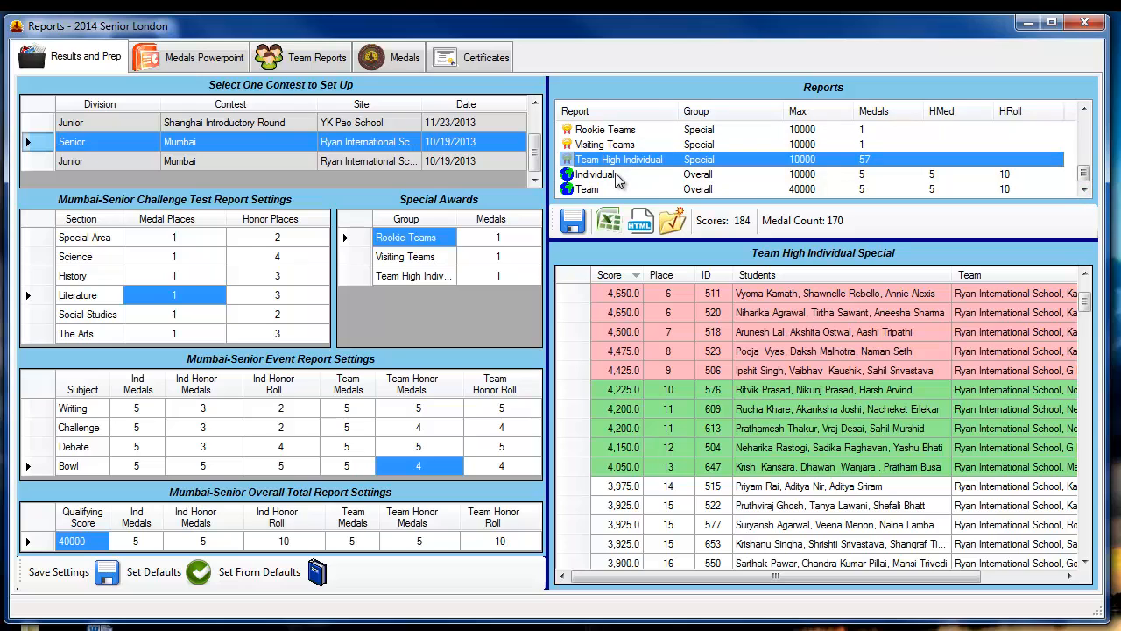
{"action": "left_click", "coordinate": [614, 176]}
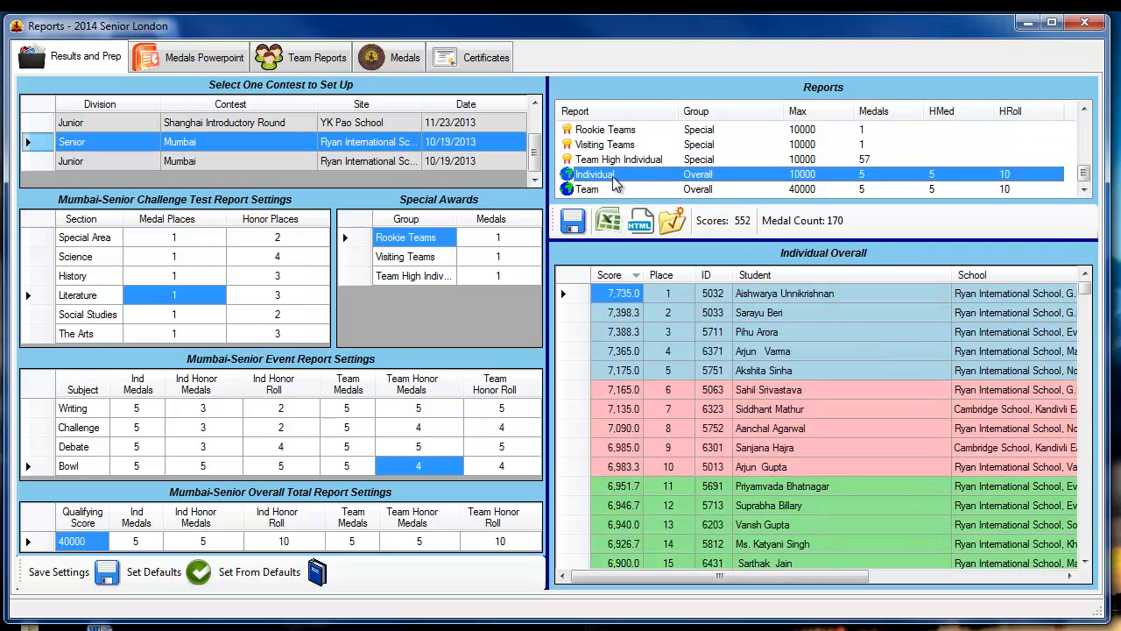
{"action": "left_click", "coordinate": [608, 164]}
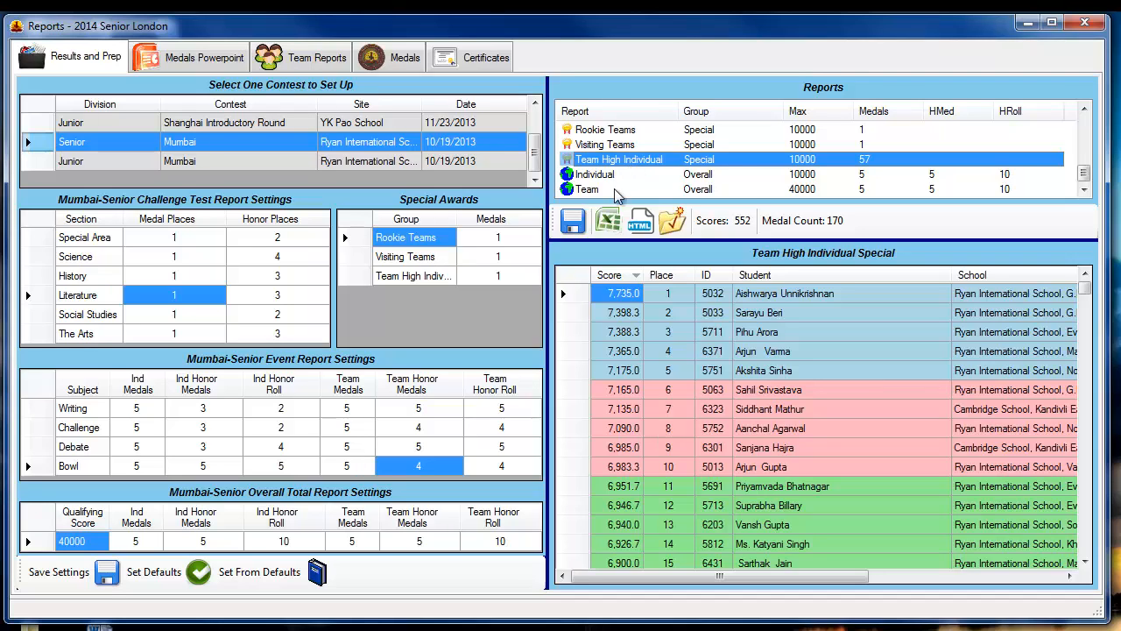
- Widen the reports area to show full school names, and display the Individual overall report
{"action": "left_click", "coordinate": [548, 288]}
{"action": "left_click_drag", "start_coordinate": [548, 288], "coordinate": [446, 287]}
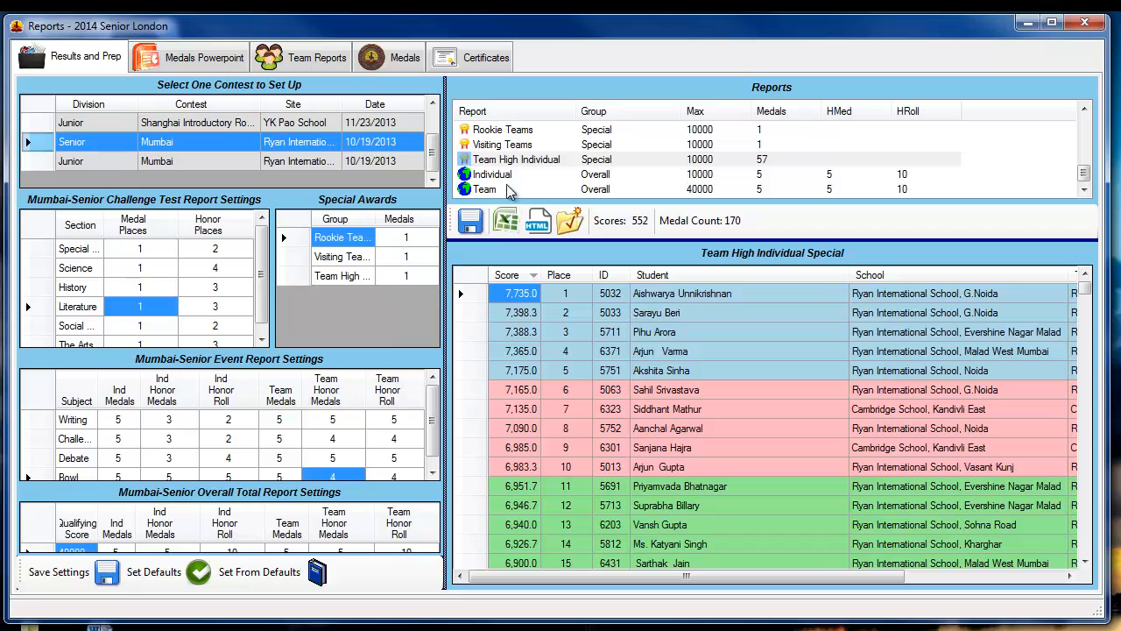
{"action": "left_click", "coordinate": [505, 179]}
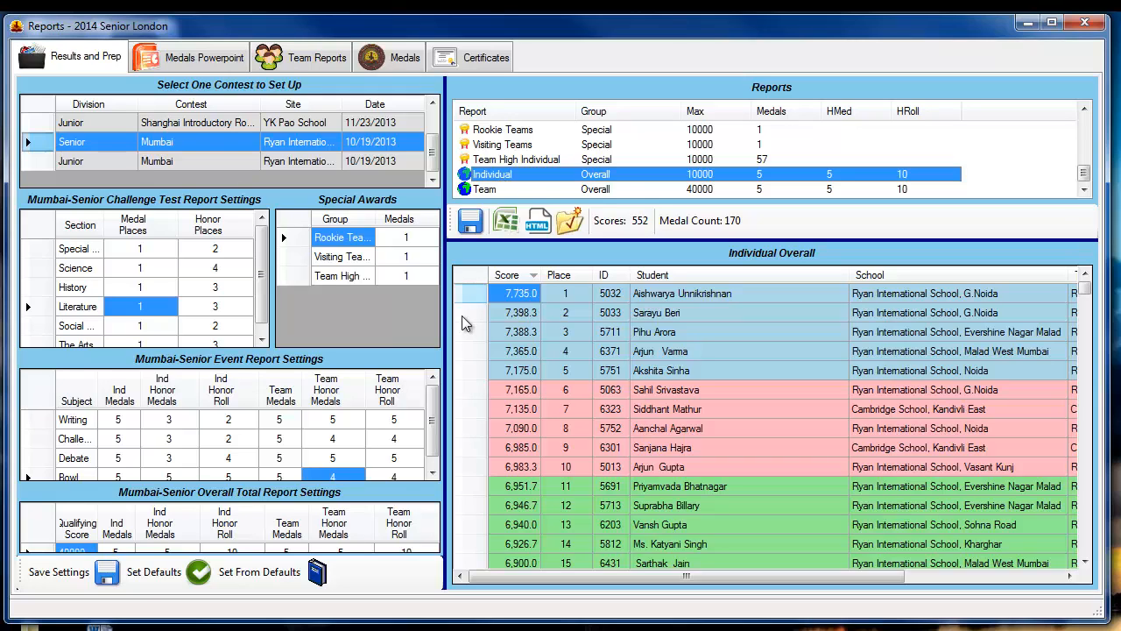
- Examine the medal, honor and honor roll places in the Individual overall report, and bring Bowl's event settings into view
{"action": "left_click_drag", "start_coordinate": [445, 429], "coordinate": [469, 428]}
{"action": "left_click", "coordinate": [1086, 562]}
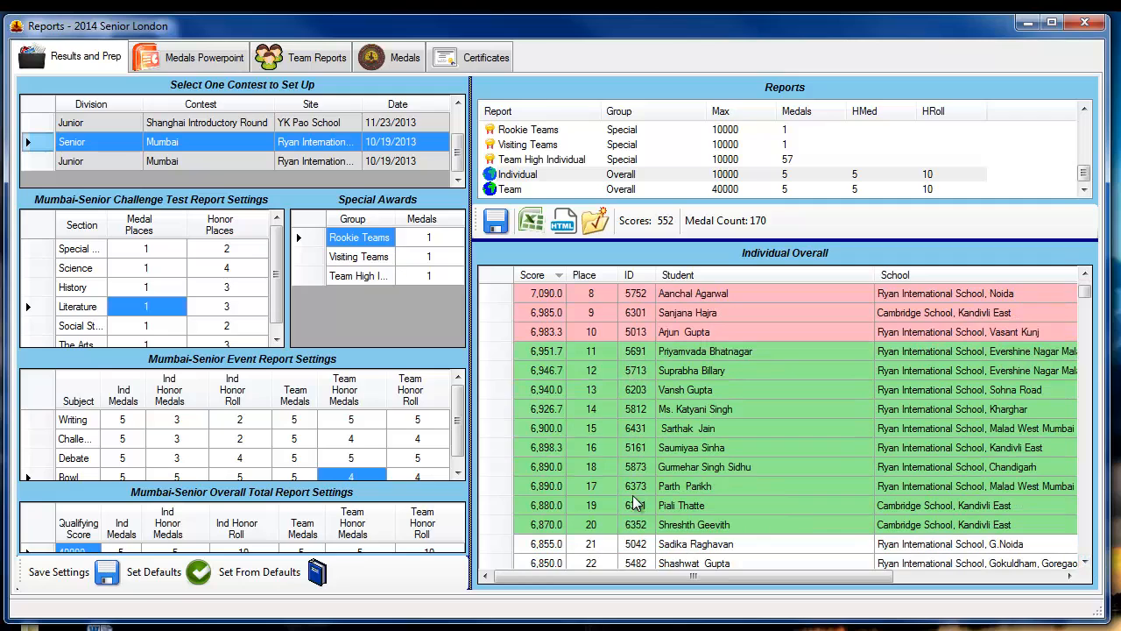
{"action": "left_click", "coordinate": [457, 473]}
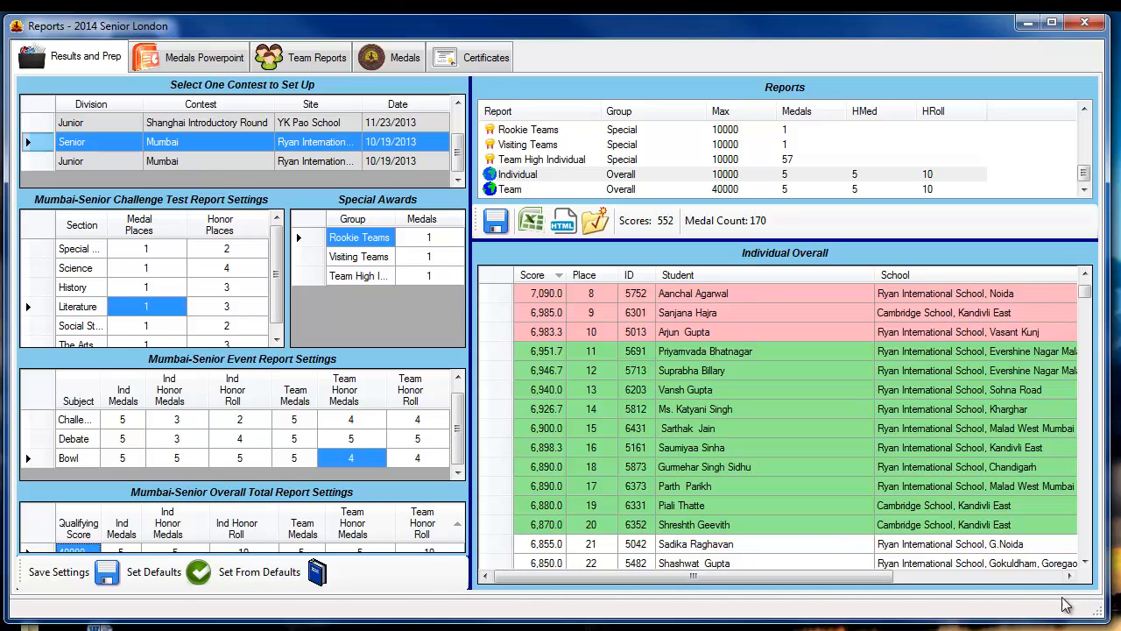
- Shorten the Reports window and widen the settings area so the event and overall total settings show in full
{"action": "left_click_drag", "start_coordinate": [1050, 621], "coordinate": [1039, 570]}
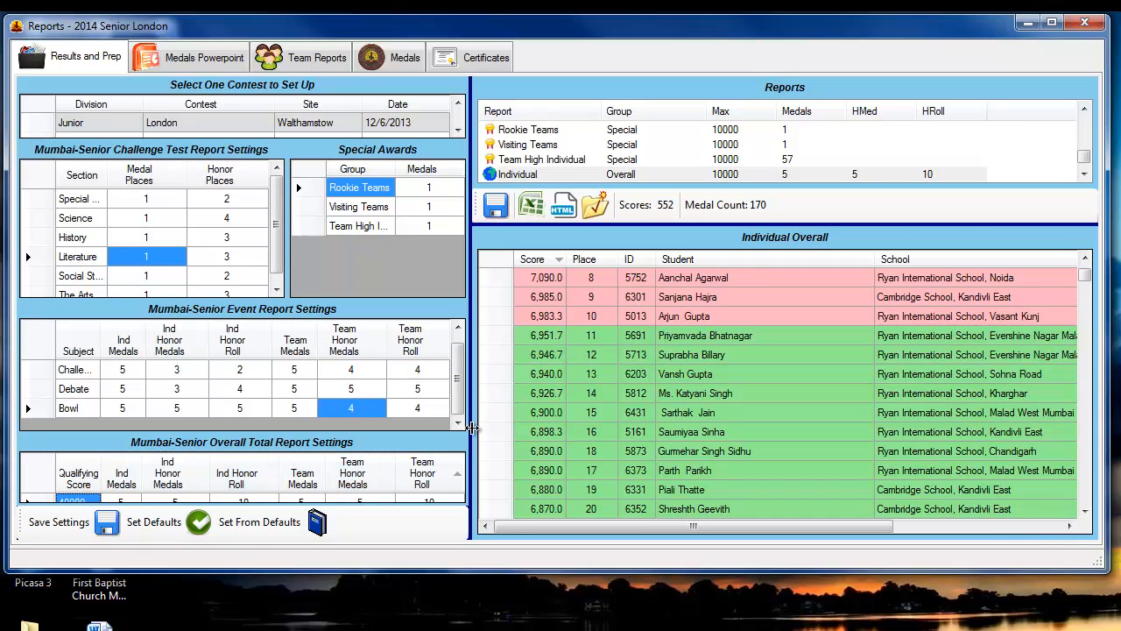
{"action": "left_click_drag", "start_coordinate": [471, 429], "coordinate": [547, 429]}
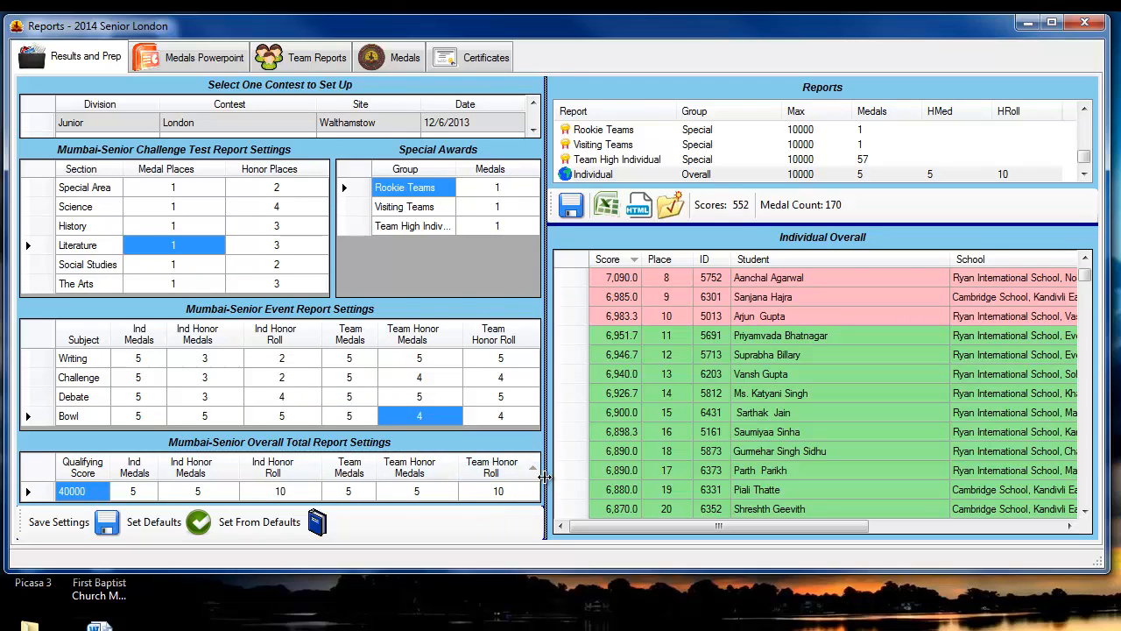
{"action": "left_click_drag", "start_coordinate": [545, 476], "coordinate": [489, 469]}
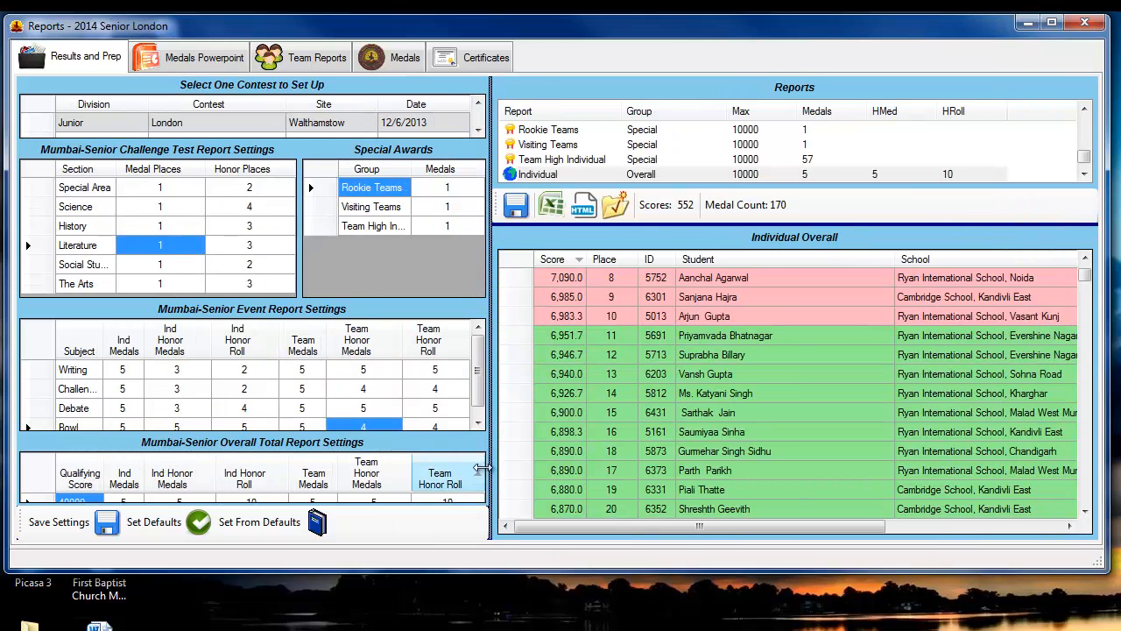
{"action": "left_click_drag", "start_coordinate": [491, 471], "coordinate": [575, 470]}
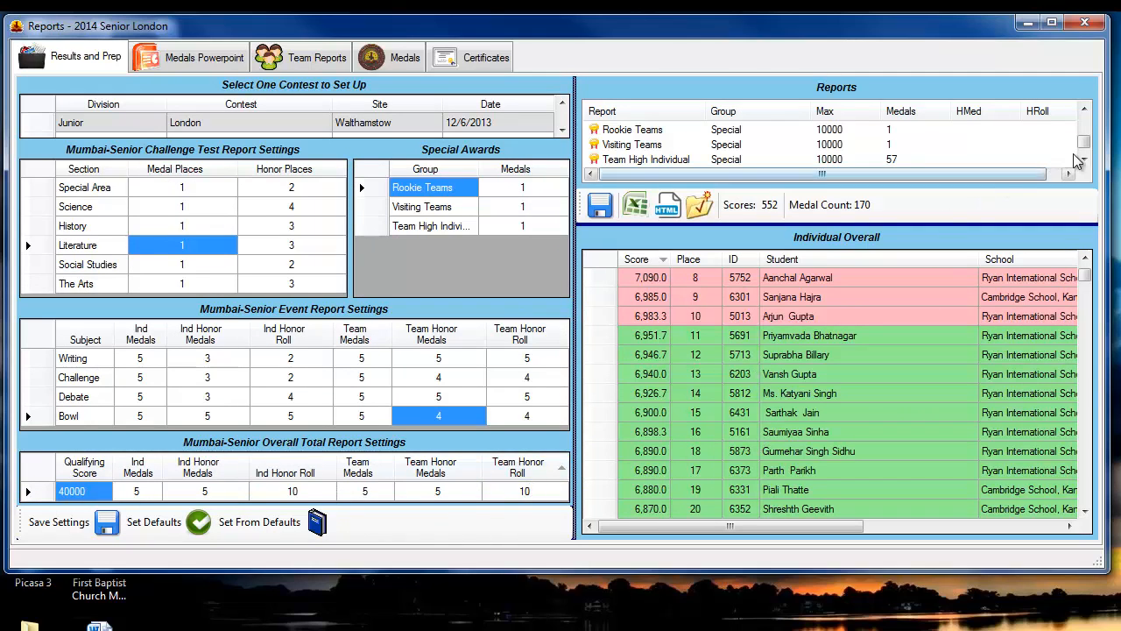
- Display the Team overall report, and close the Reports window after a brief look at the medals PowerPoint setup
{"action": "scroll", "coordinate": [648, 158], "scroll_direction": "down", "scroll_amount": 1}
{"action": "left_click", "coordinate": [645, 159]}
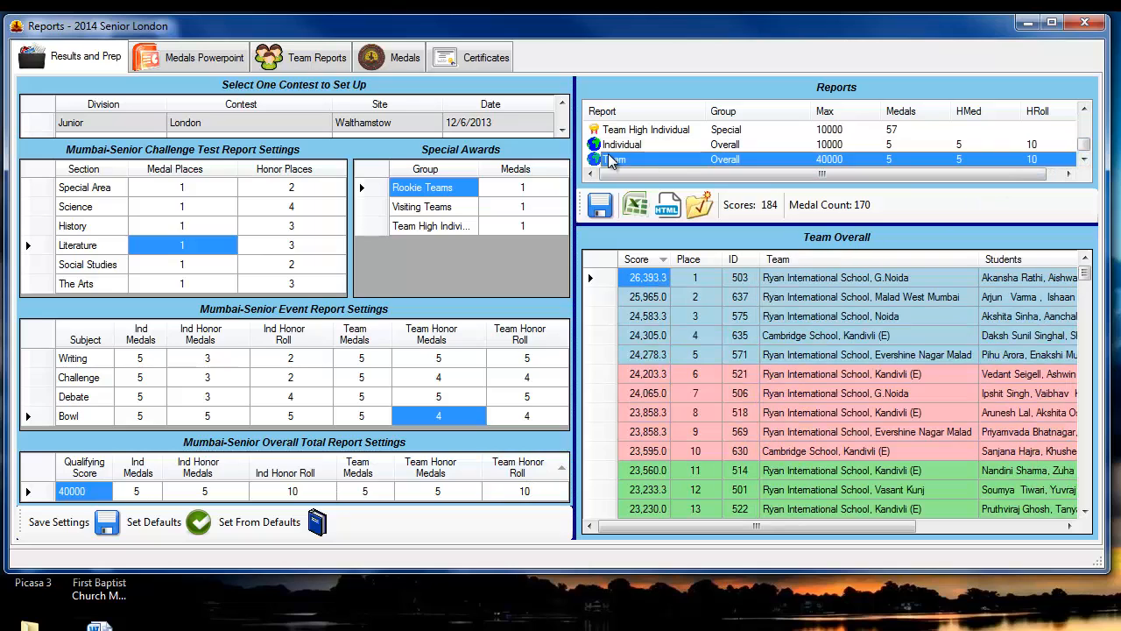
{"action": "left_click", "coordinate": [199, 70]}
{"action": "left_click", "coordinate": [100, 63]}
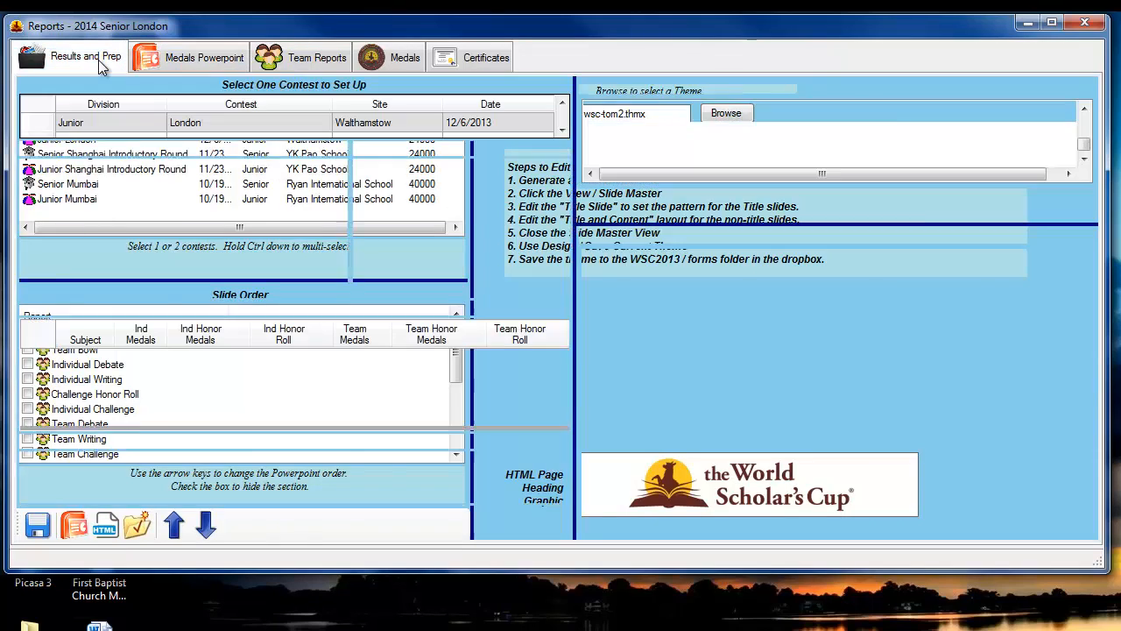
{"action": "left_click", "coordinate": [1086, 23]}
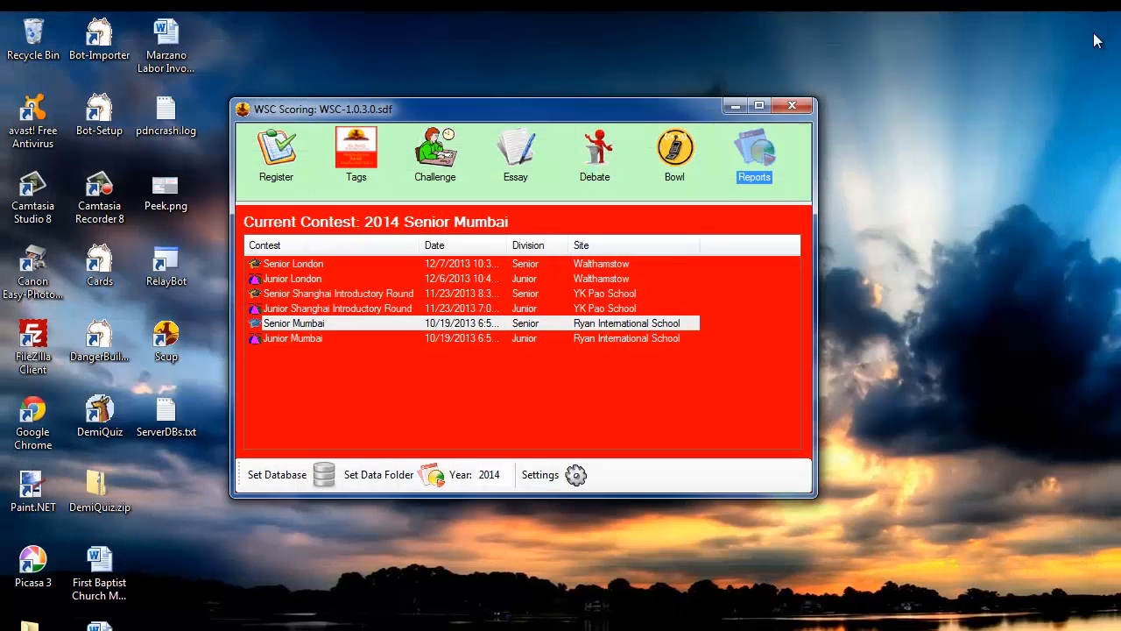
- Review the event weights and challenge tests in the registration window's contest setup, and view its name tags page
{"action": "left_click", "coordinate": [272, 153]}
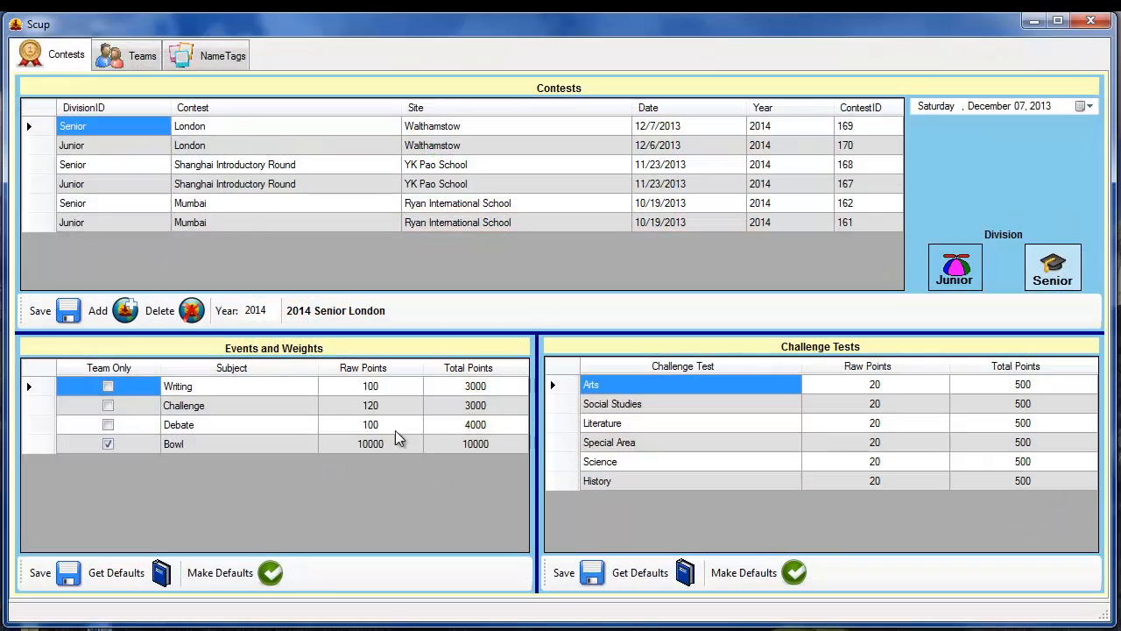
{"action": "left_click", "coordinate": [562, 407]}
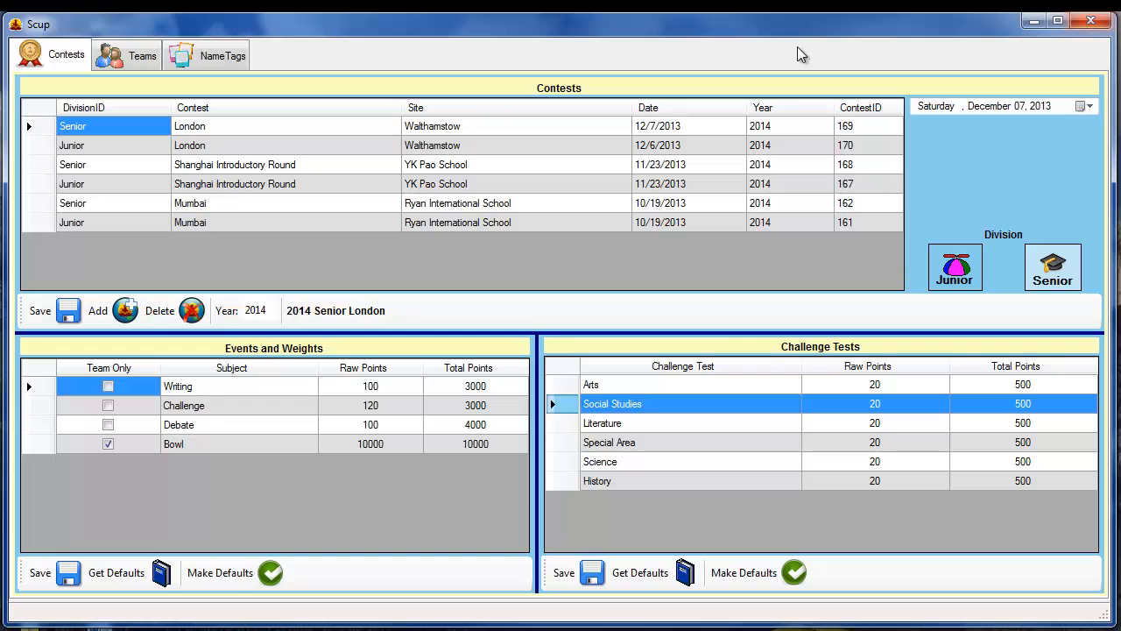
{"action": "left_click", "coordinate": [221, 55]}
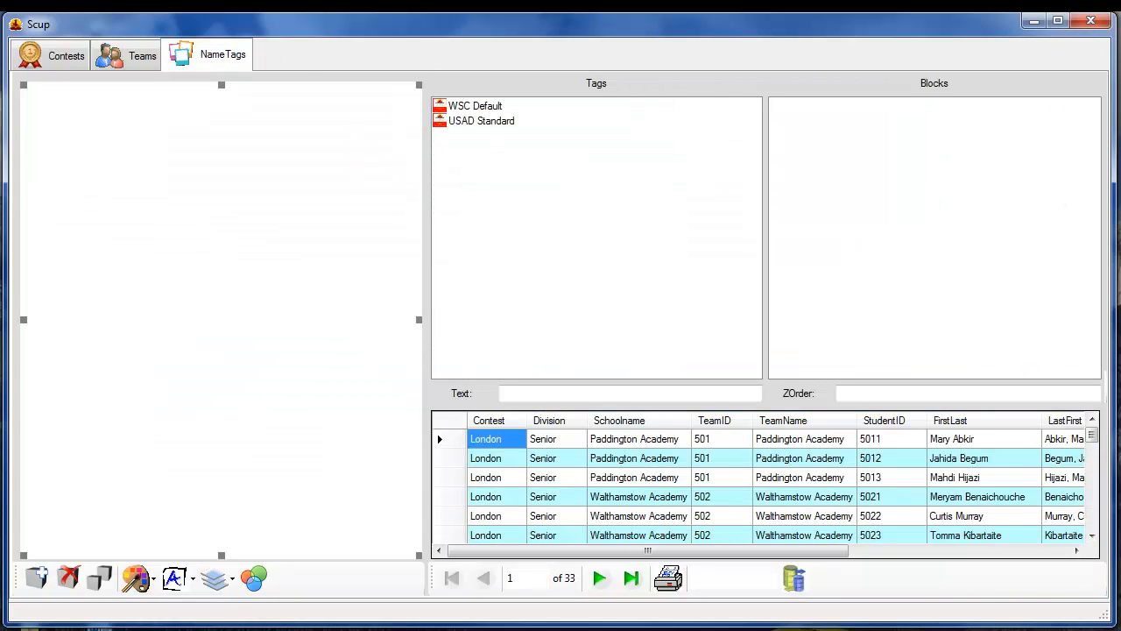
{"action": "left_click", "coordinate": [1090, 19]}
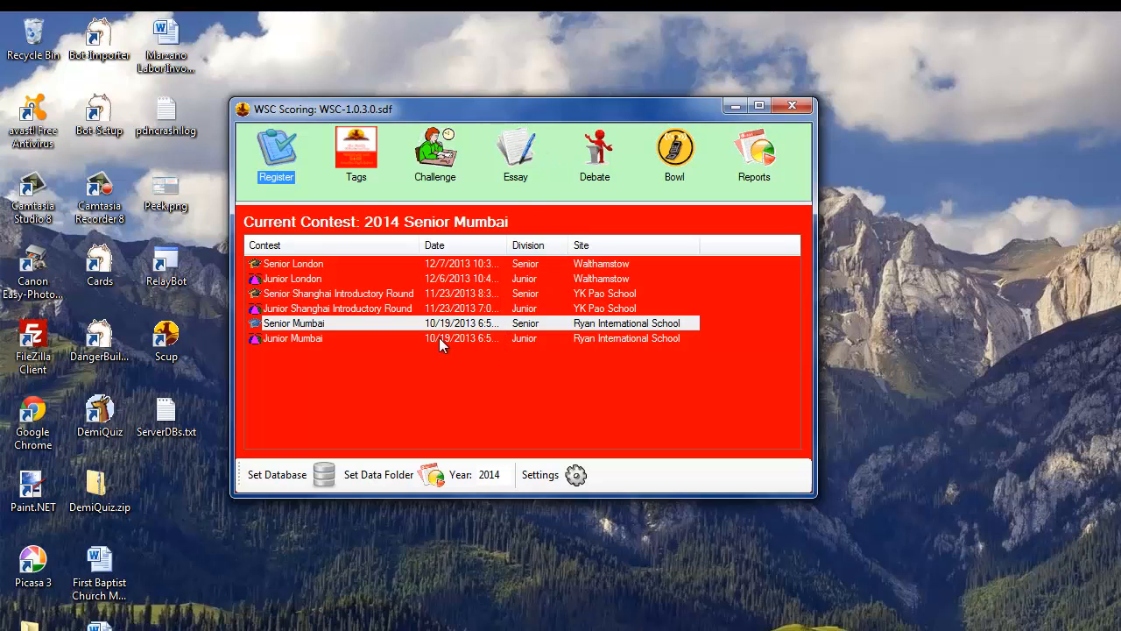
- Open the essay scores to review the judges' scores and averages
{"action": "left_click", "coordinate": [523, 161]}
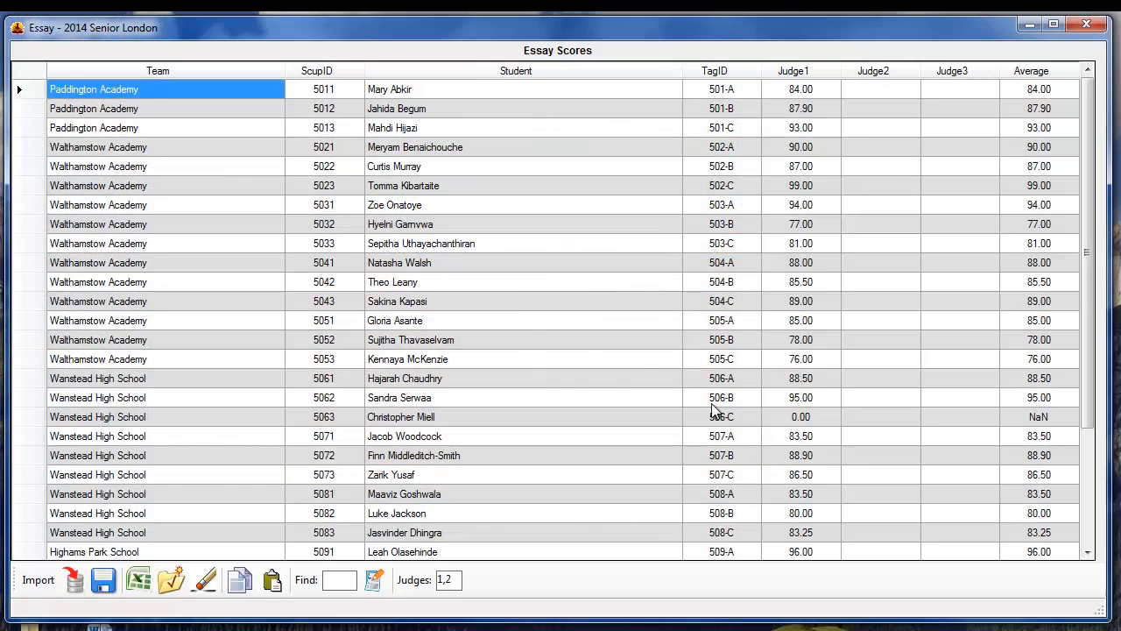